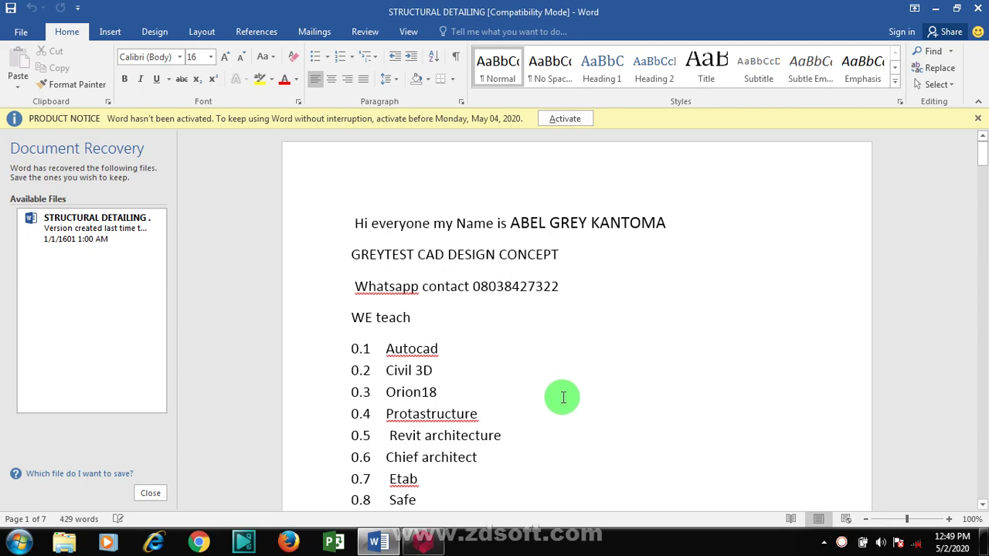
- Switch from the Word document to the Prota Structure project
scroll(565, 405, down, 5)
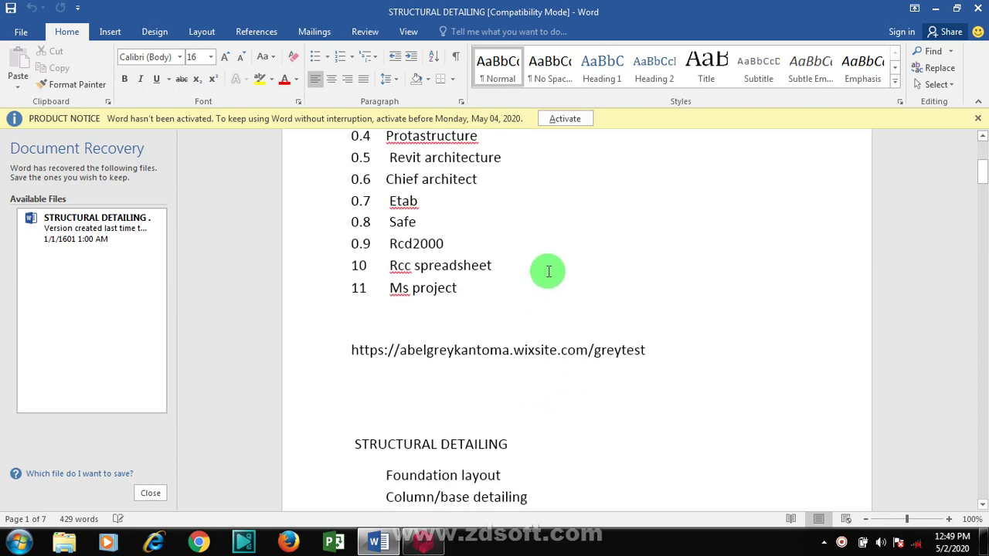
scroll(575, 223, up, 3)
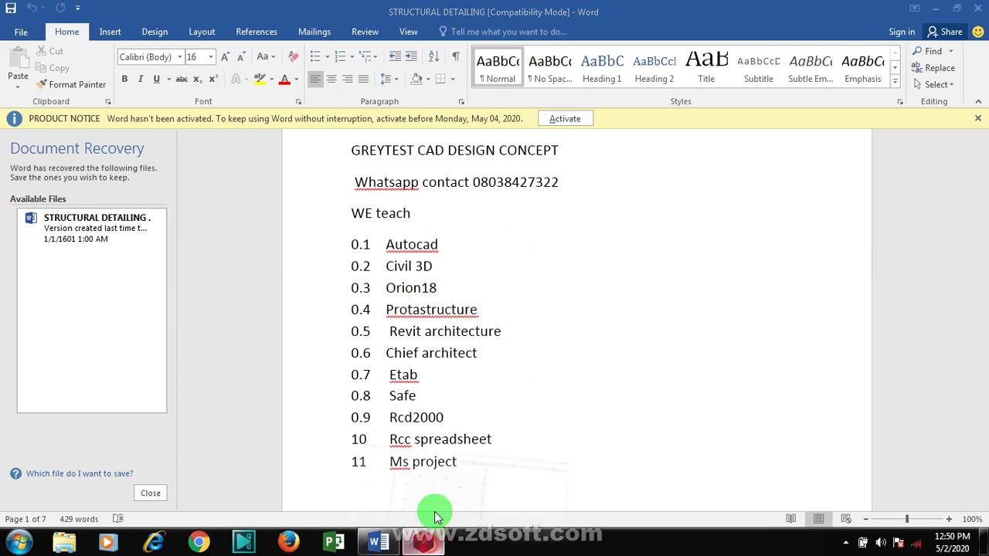
click(423, 541)
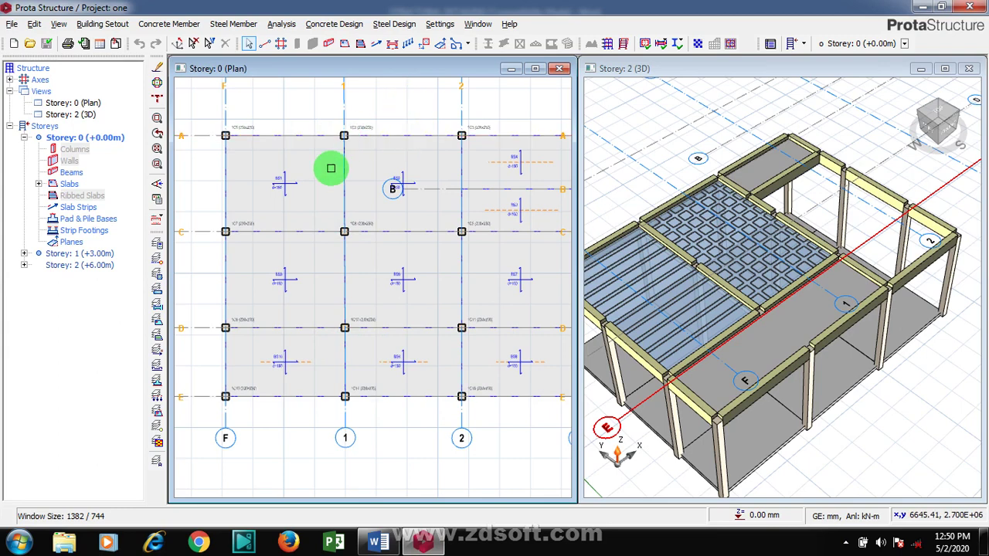
- Delete all the slabs on the Storey 0 plan, excluding axes and columns from the selection and accepting invalidation of the raft analysis results
scroll(316, 212, down, 1)
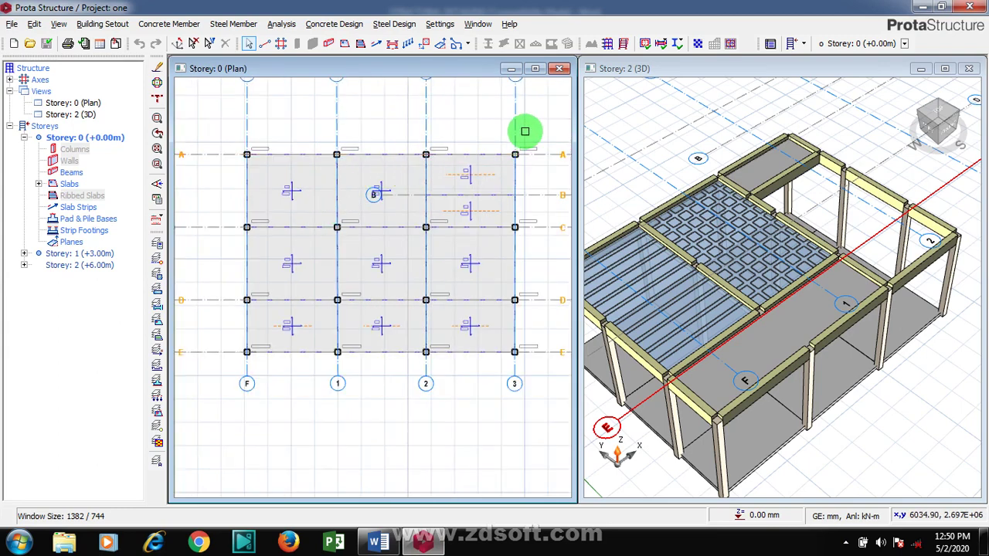
drag(539, 129, 226, 380)
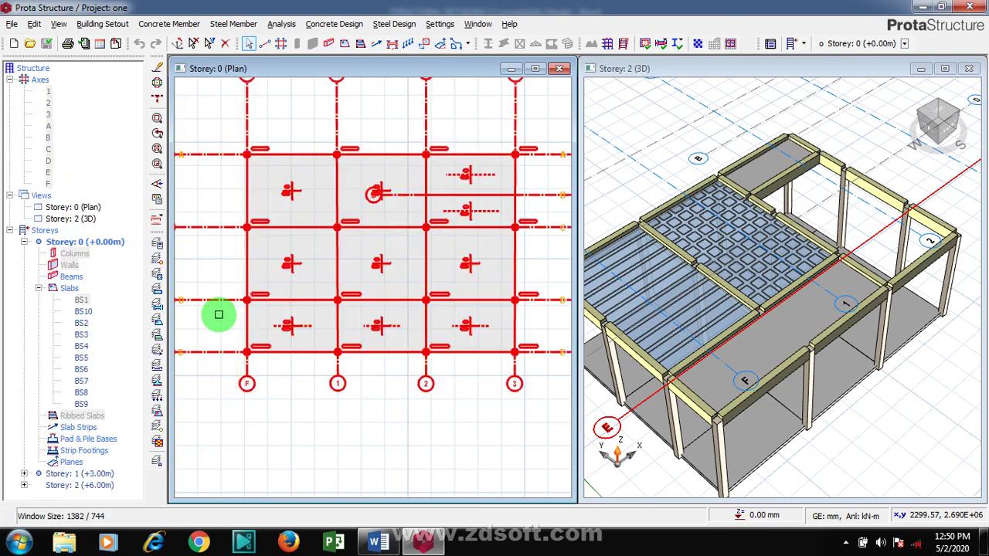
right_click(239, 223)
click(308, 277)
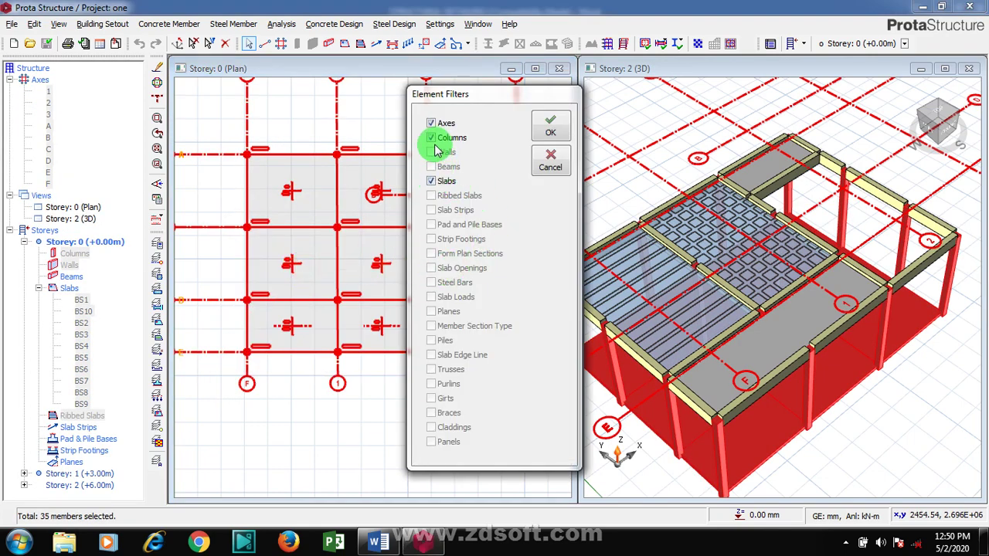
click(431, 137)
click(431, 123)
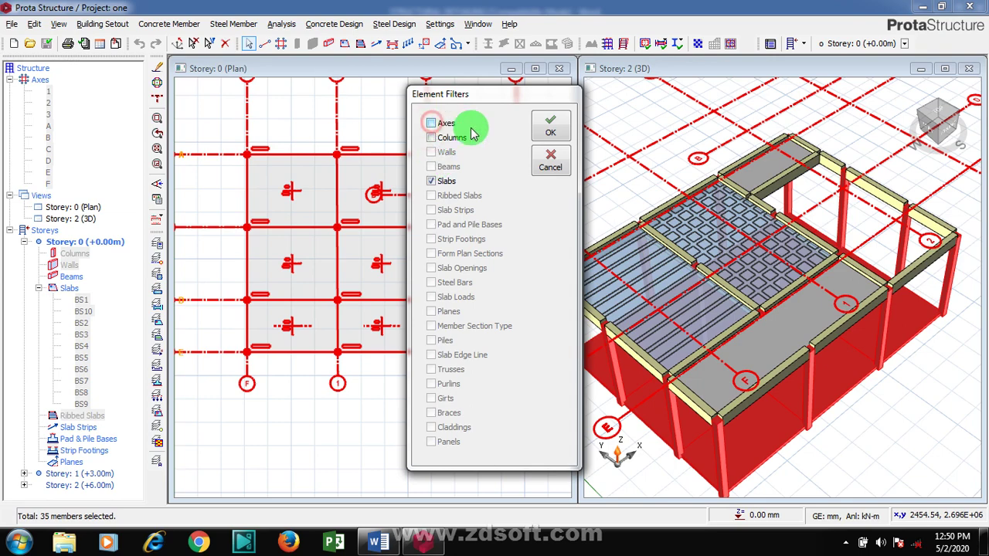
click(543, 133)
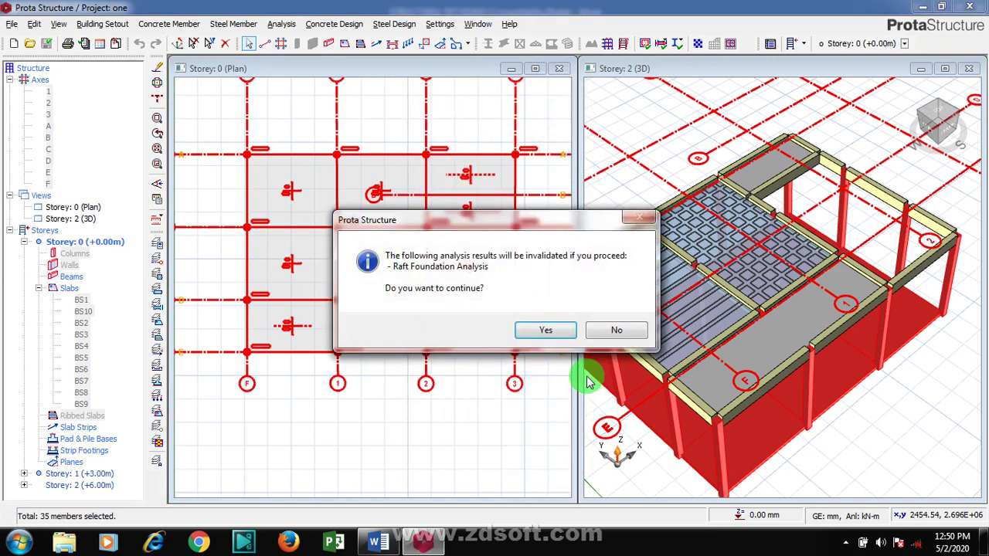
click(562, 329)
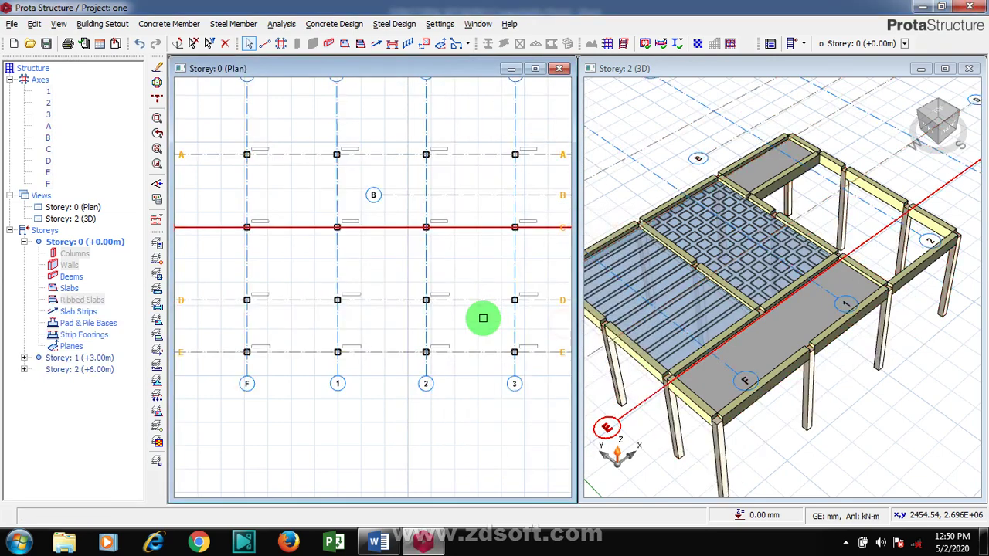
- Start a new slab with a depth of 400 mm and a concrete cover of 40 mm
click(344, 45)
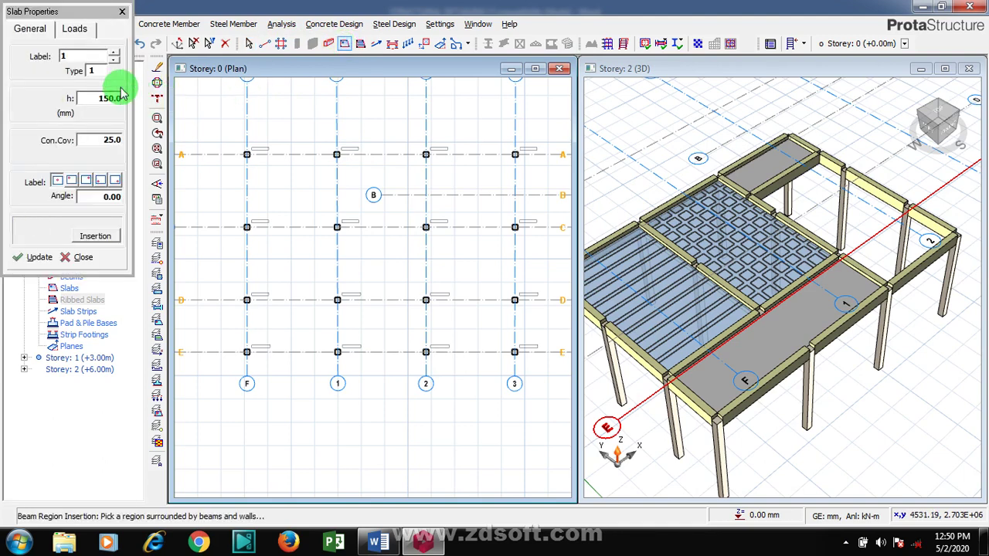
double_click(88, 97)
text(400)
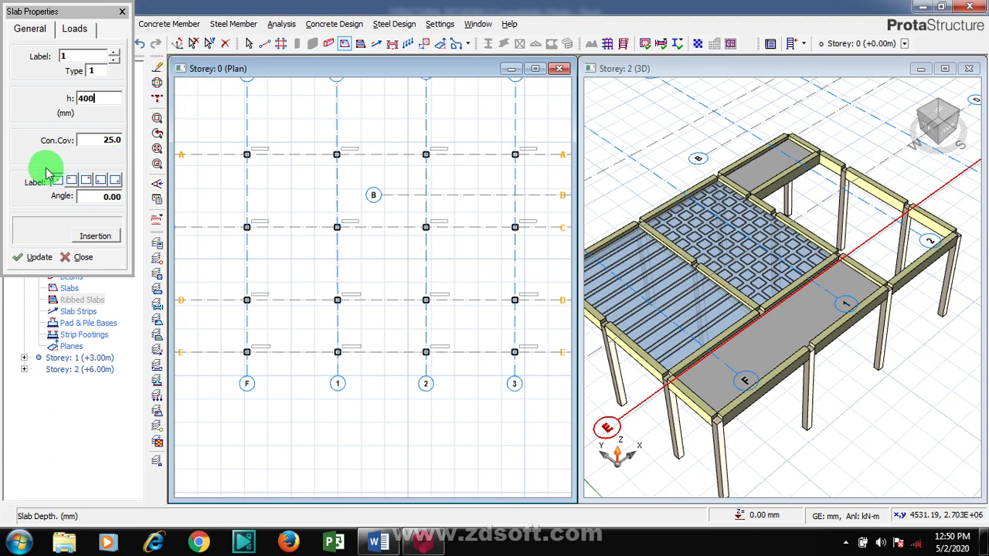
double_click(120, 137)
text(40)
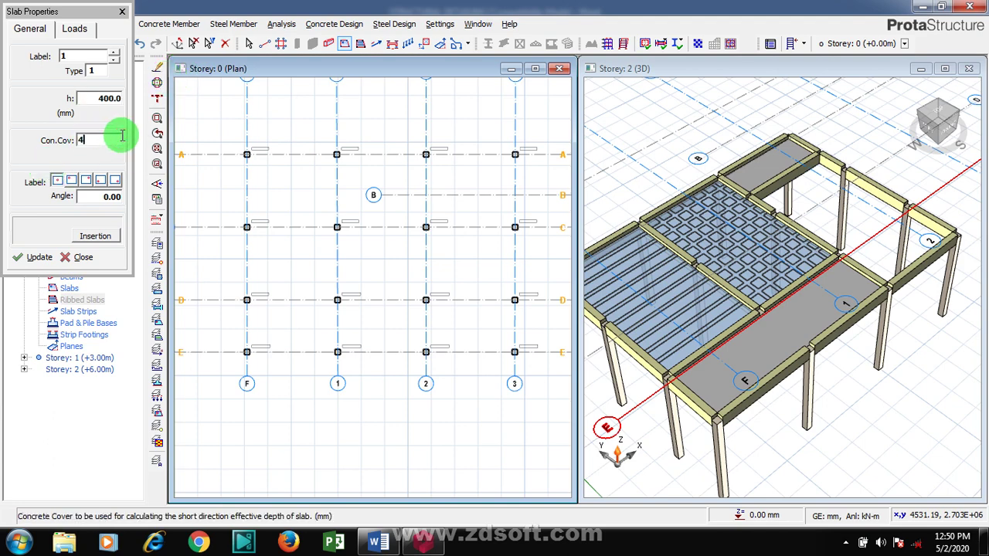
- Set the slab insertion method to Axis Region and clear the picked axes
click(80, 238)
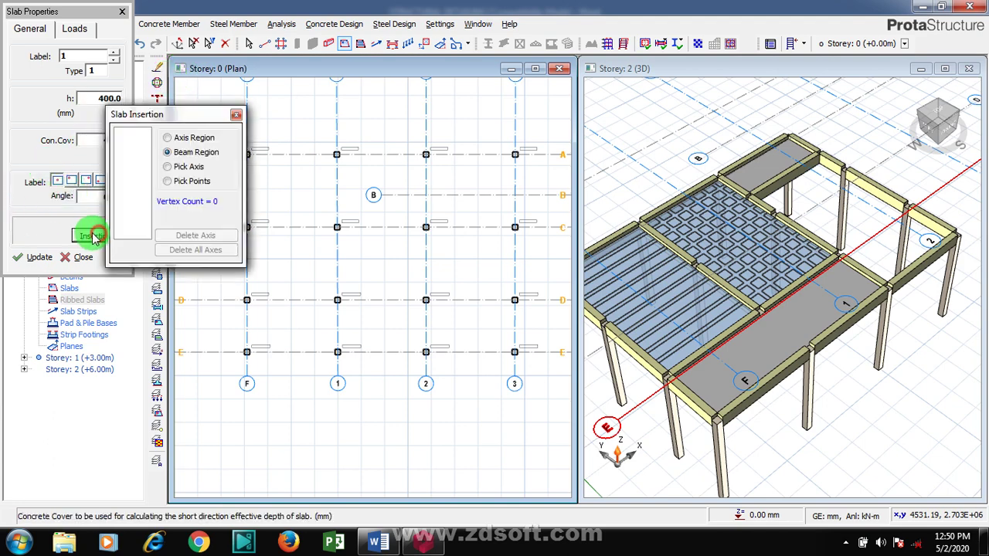
click(176, 158)
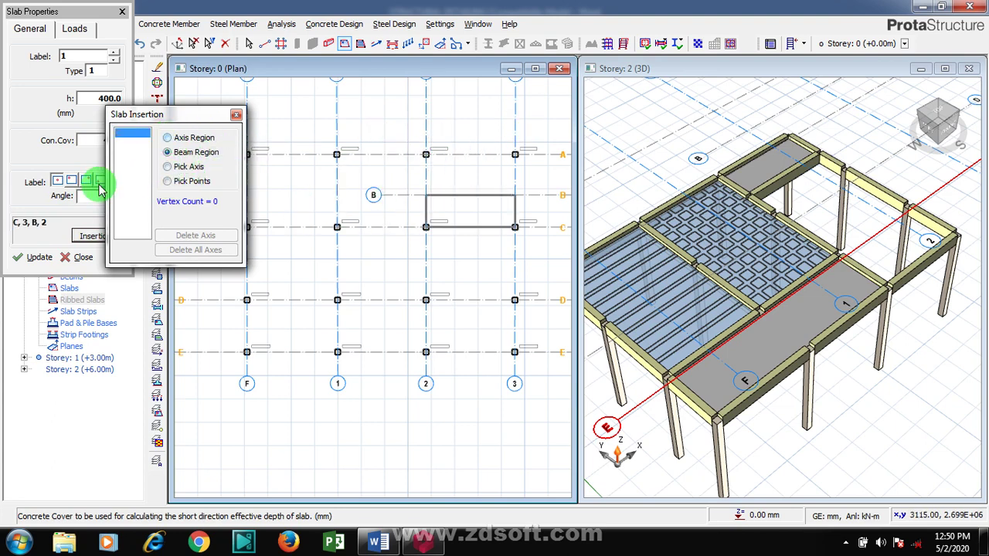
click(172, 142)
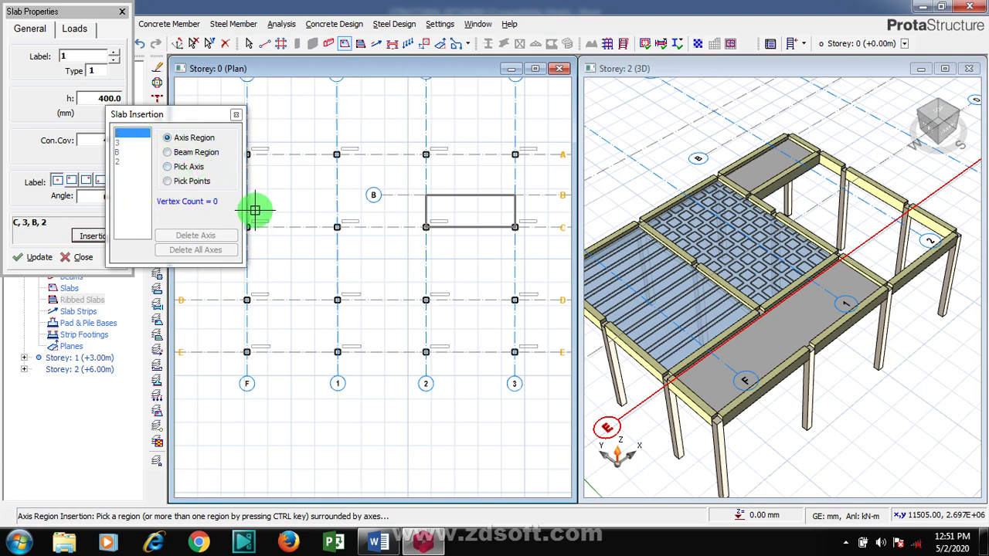
click(196, 249)
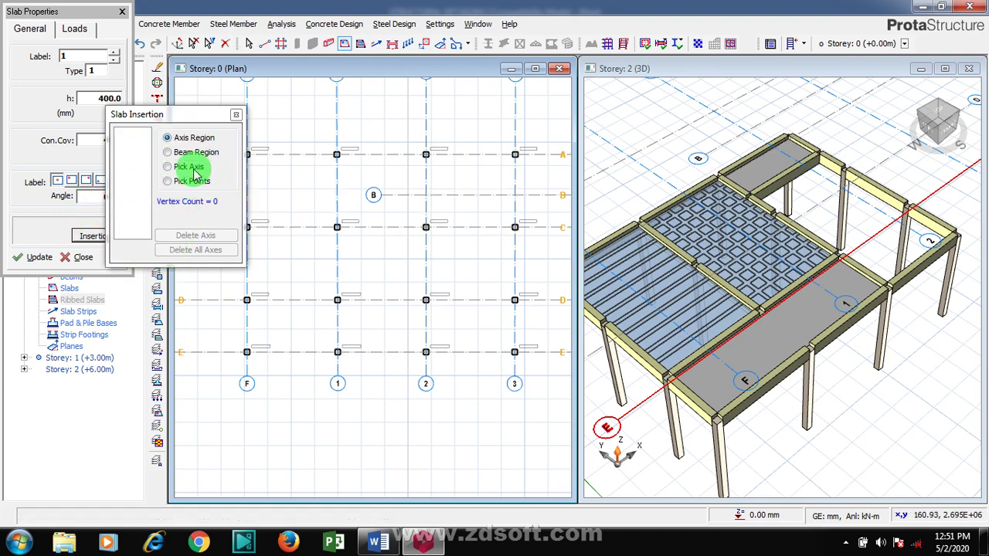
click(235, 114)
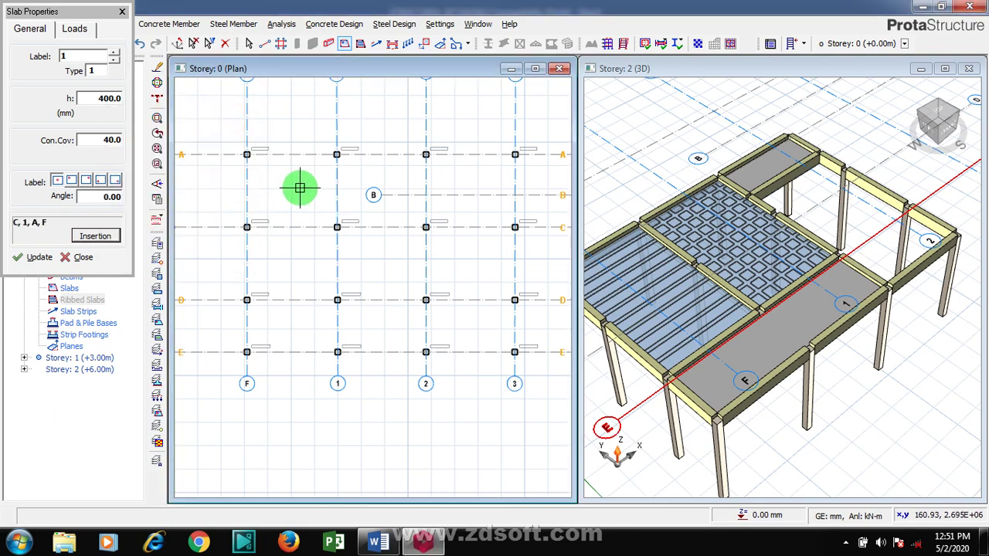
- Insert slabs in all the bays between axes A to E and F to 3 on the Storey 0 plan, then end slab insertion
click(301, 189)
click(376, 187)
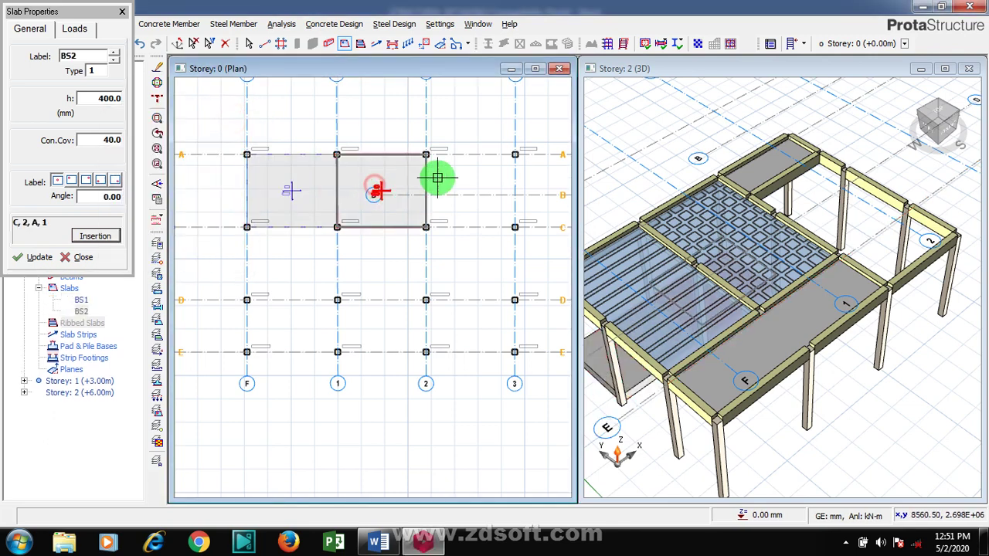
click(466, 208)
click(296, 272)
click(398, 269)
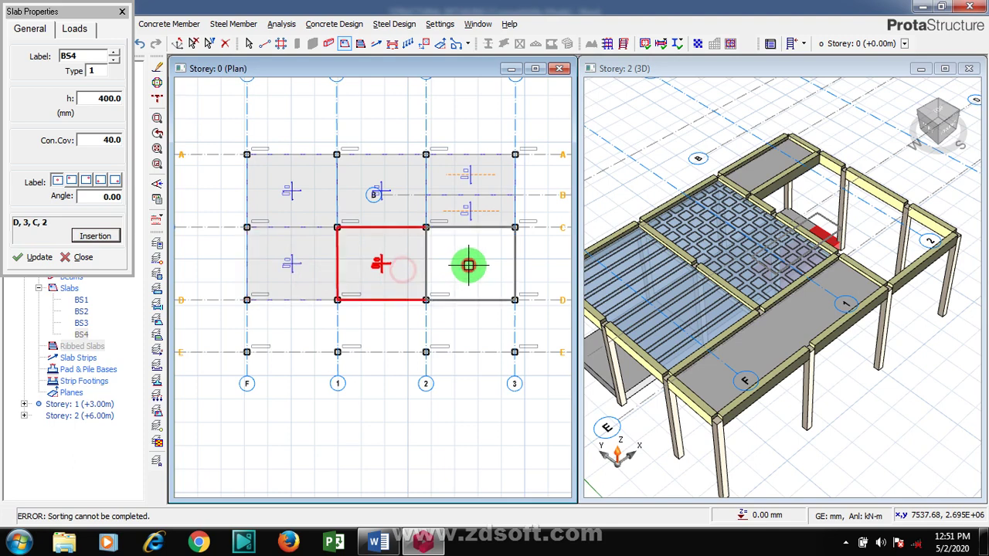
click(468, 265)
click(344, 333)
click(318, 337)
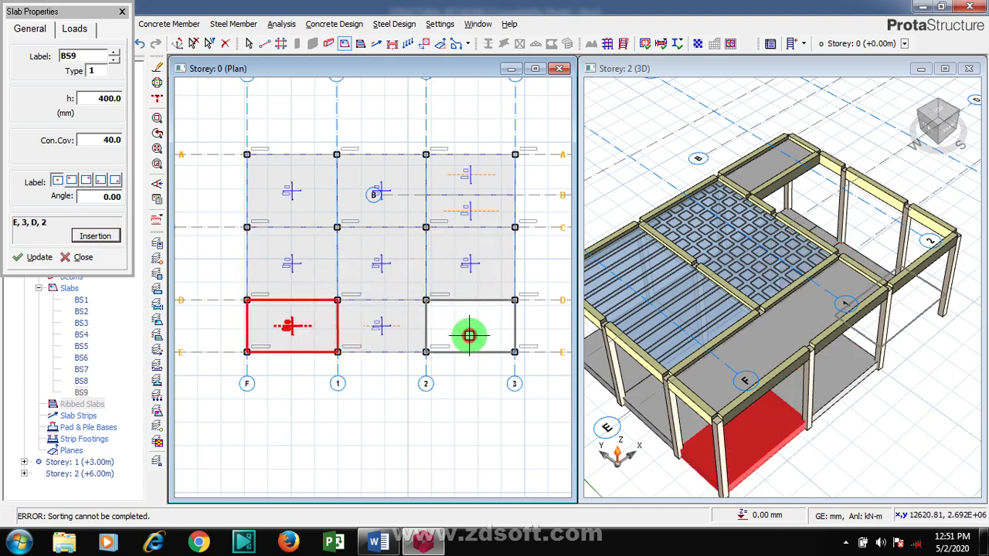
click(469, 335)
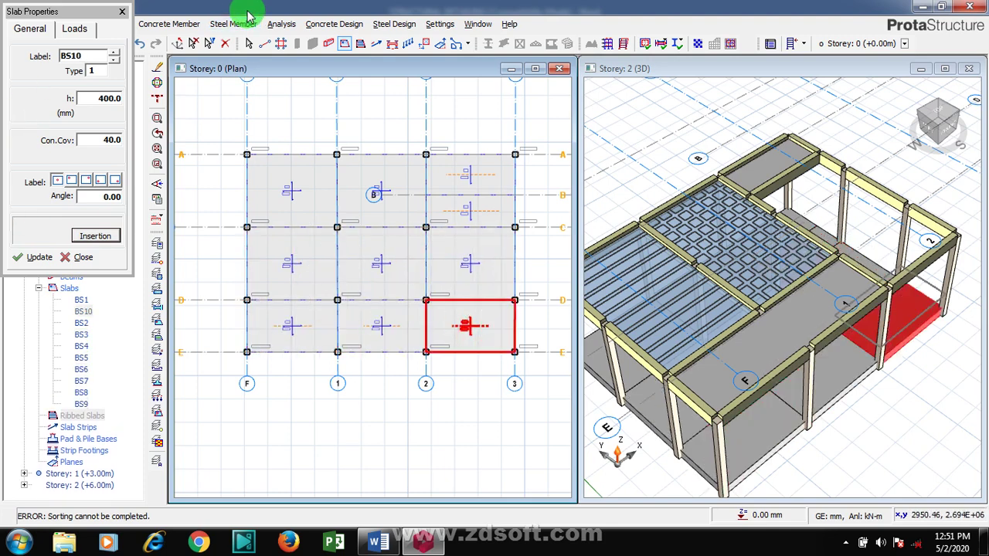
click(122, 14)
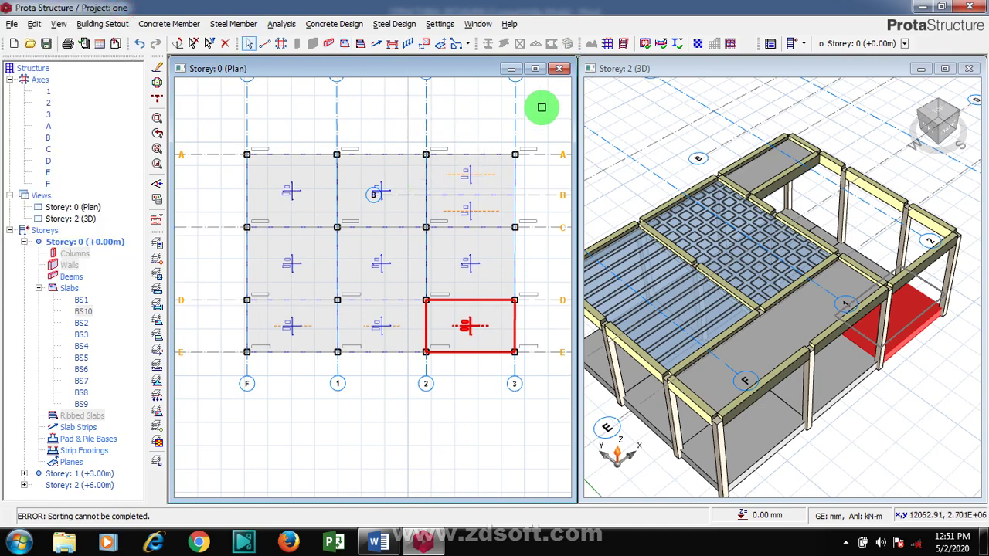
click(499, 113)
scroll(499, 113, up, 2)
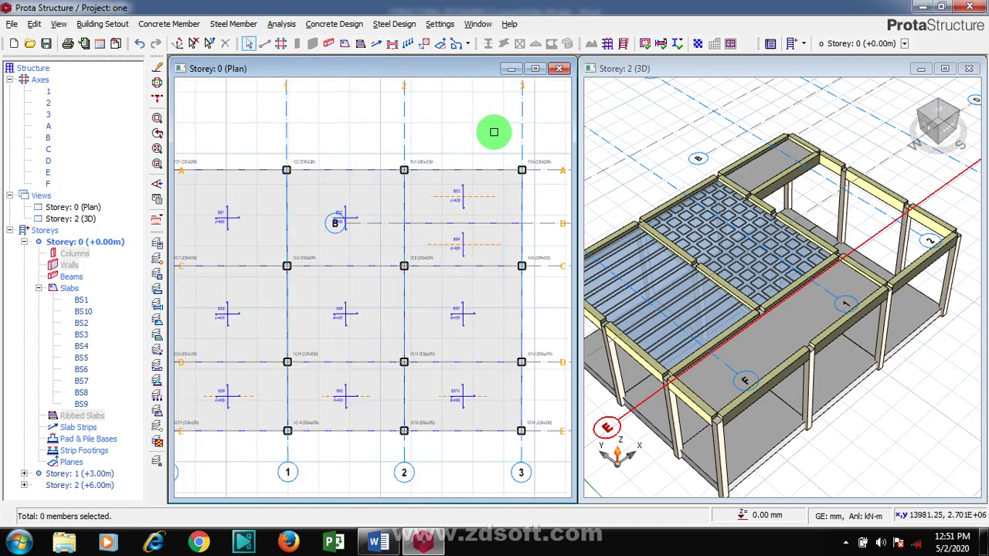
- Open the finite elements floor analysis and start the raft foundation meshing, replacing the existing FE model of the floor
click(731, 46)
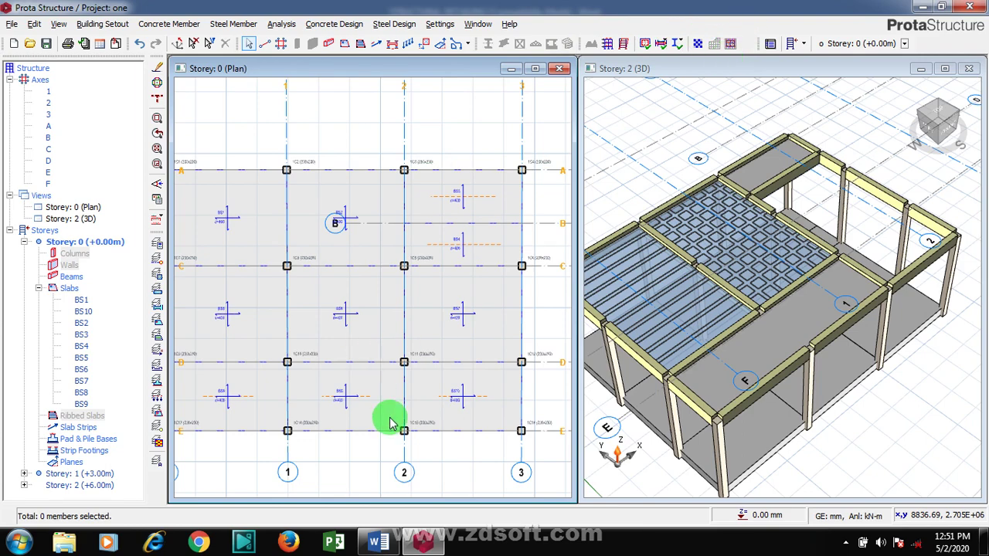
click(424, 543)
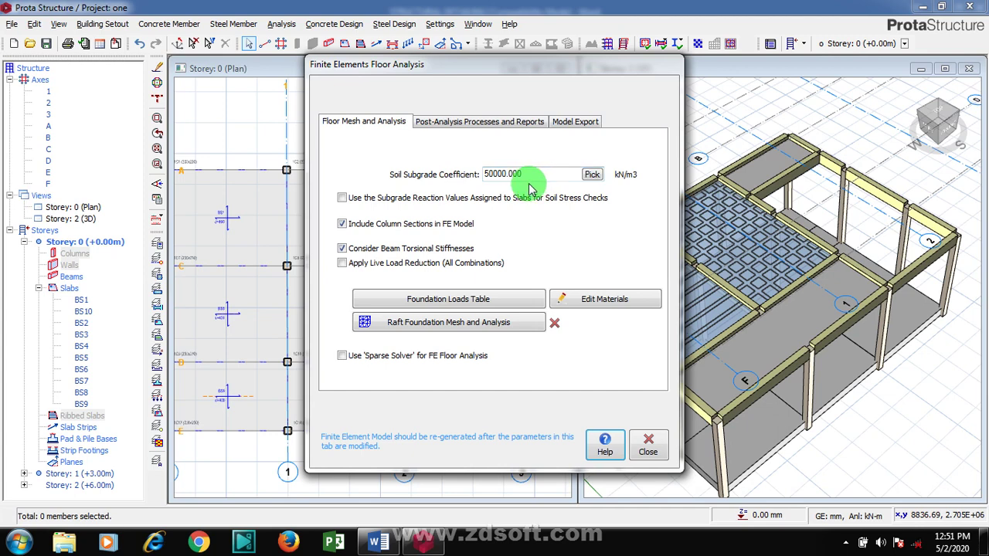
click(435, 327)
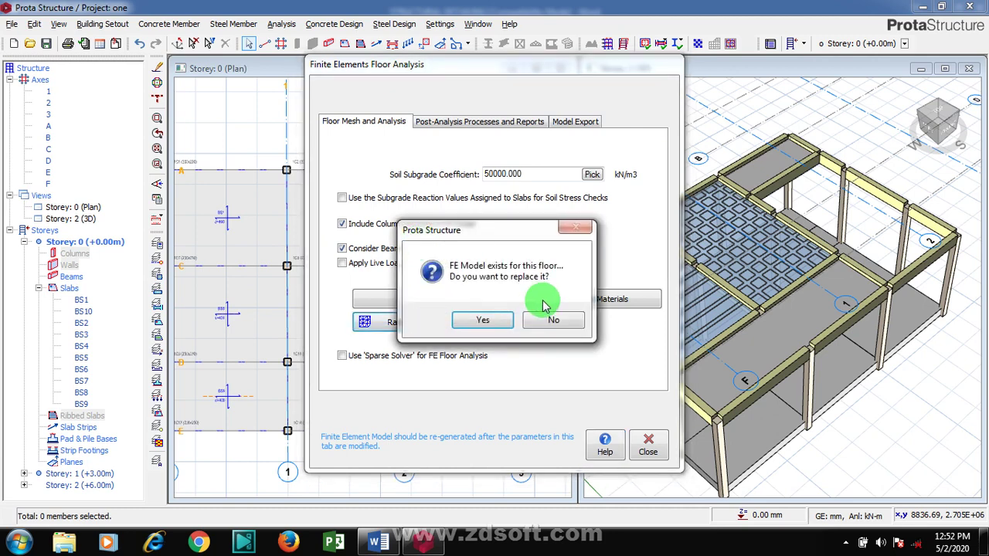
click(495, 322)
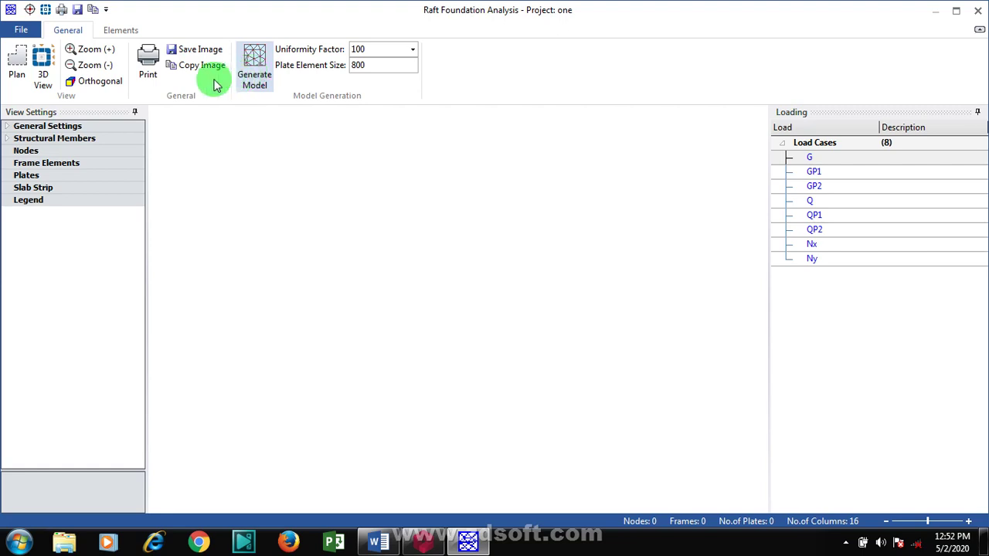
- Display the raft in plan, generate its finite element mesh and close the Raft Foundation Analysis window
click(18, 74)
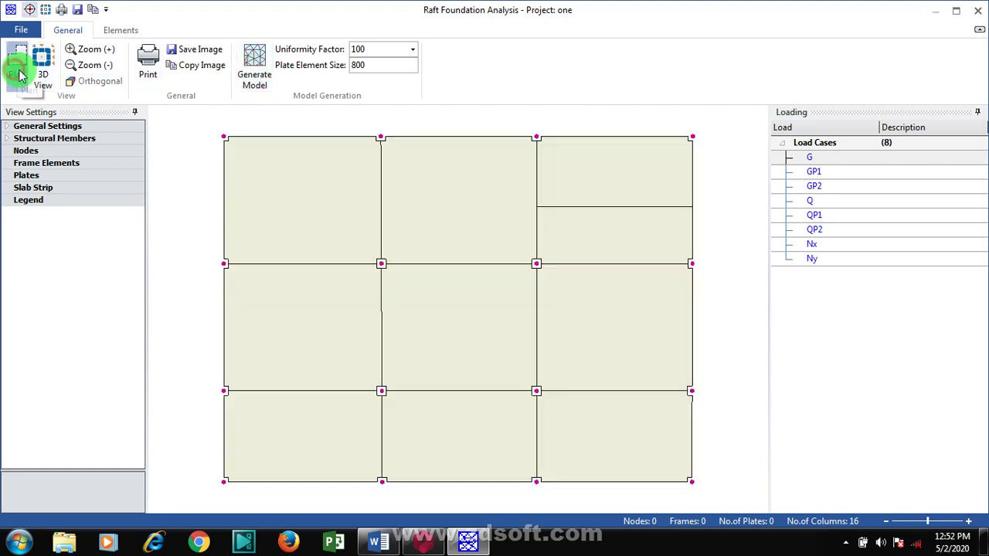
click(249, 71)
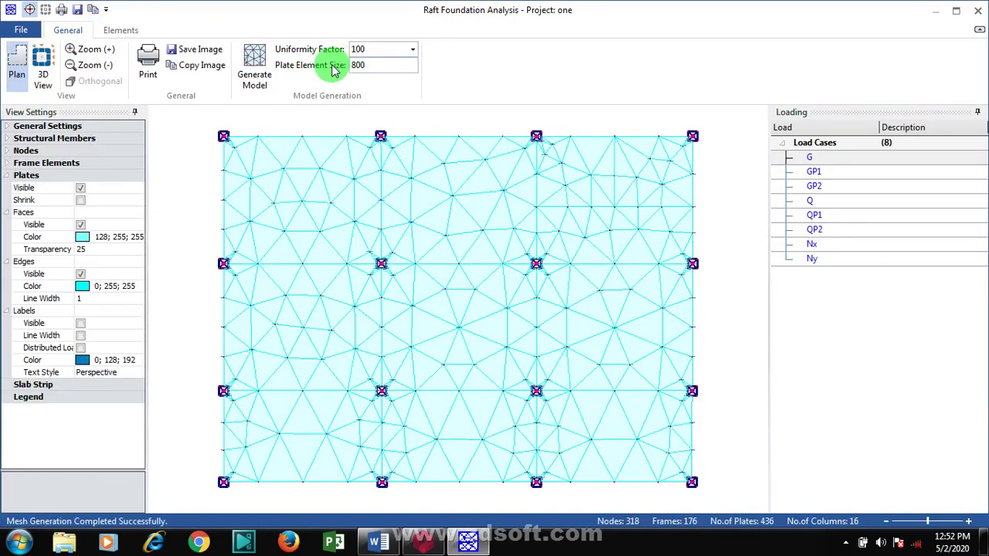
double_click(371, 66)
click(374, 66)
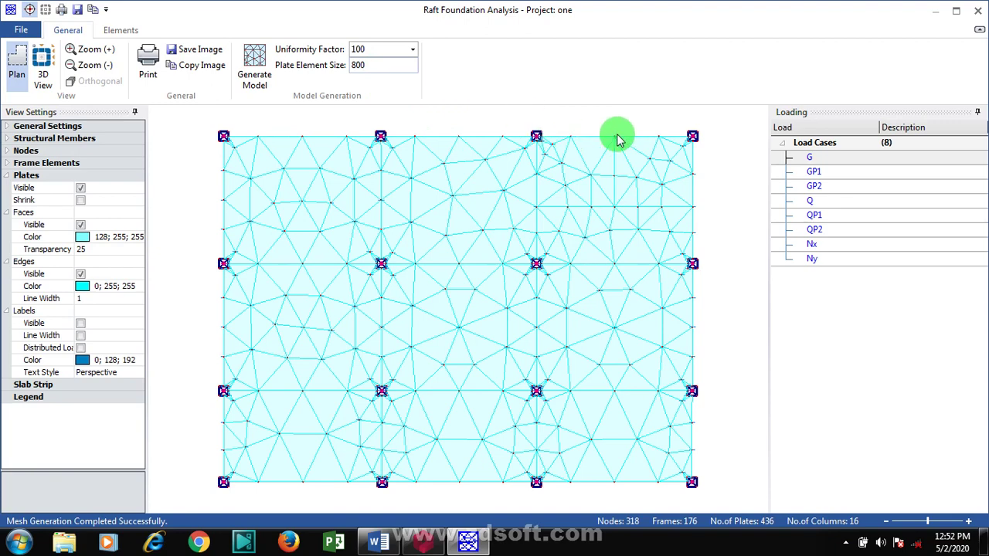
click(979, 13)
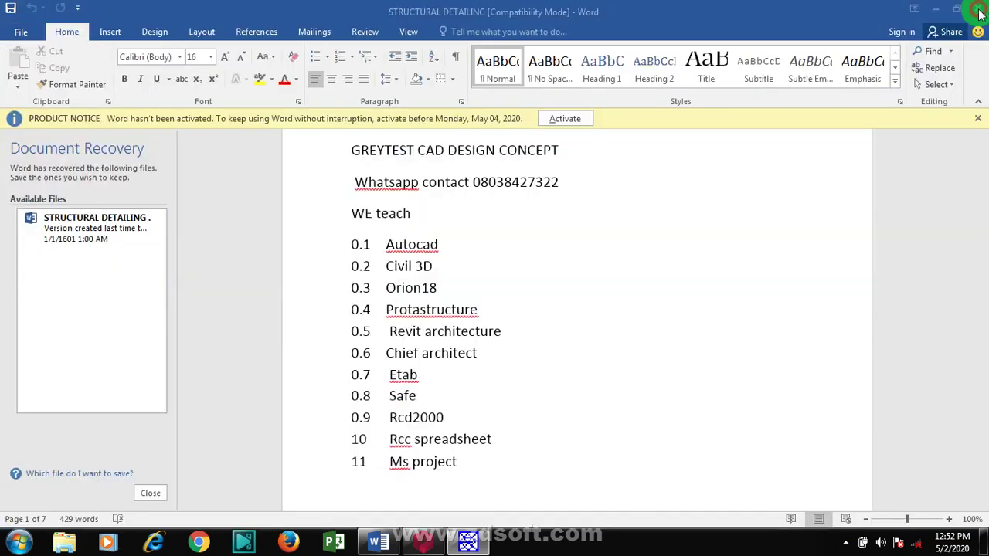
- Return to Prota Structure and run the raft foundation analysis for Storey 0
click(425, 545)
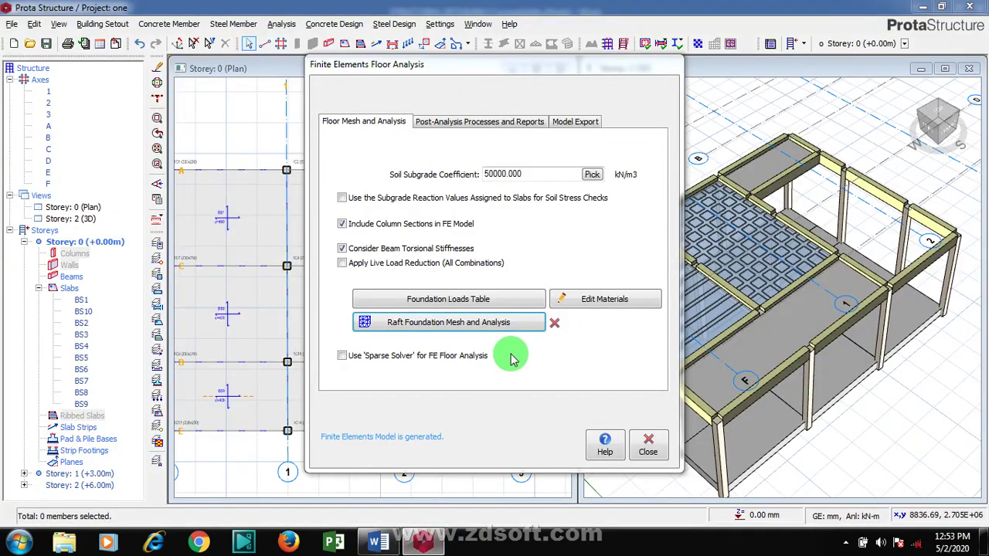
click(503, 321)
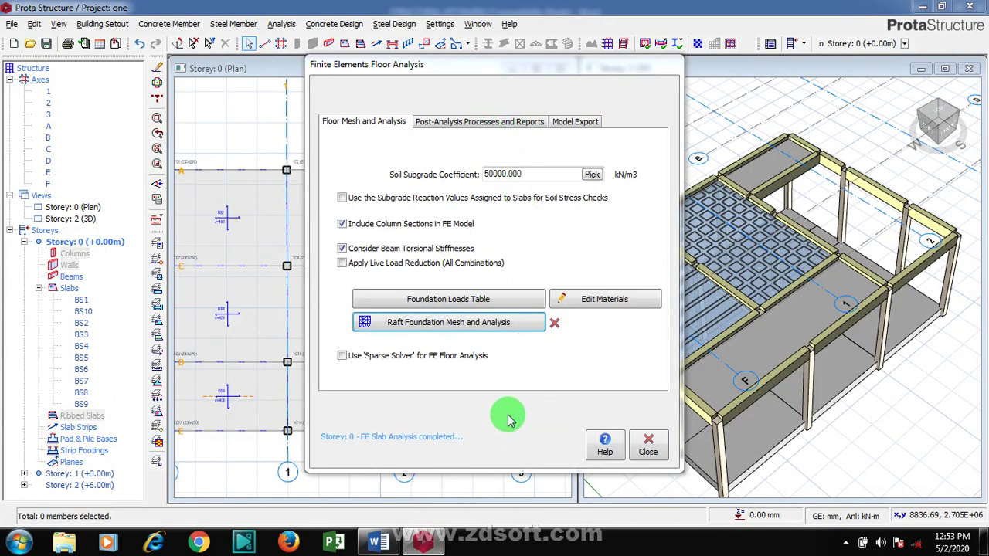
key(alt+Tab)
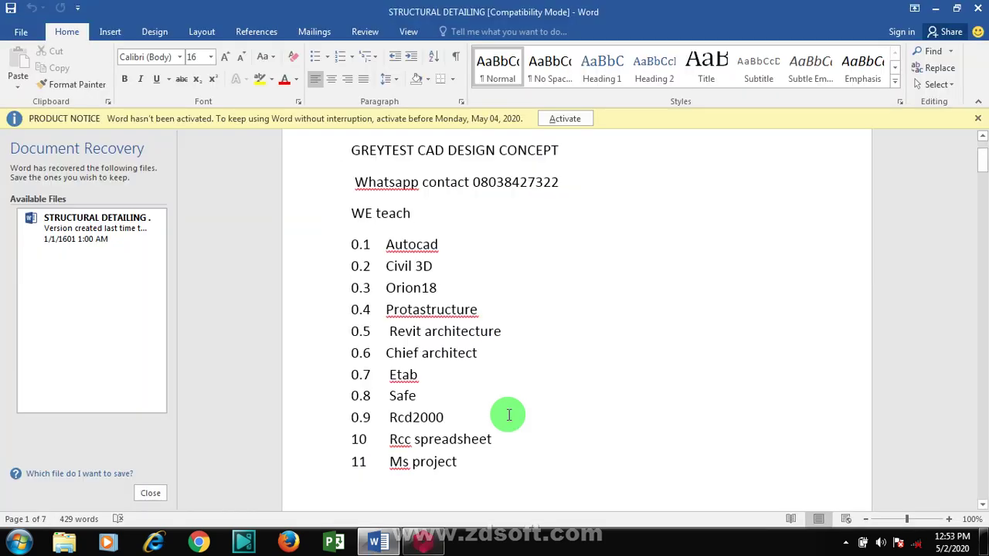
click(423, 543)
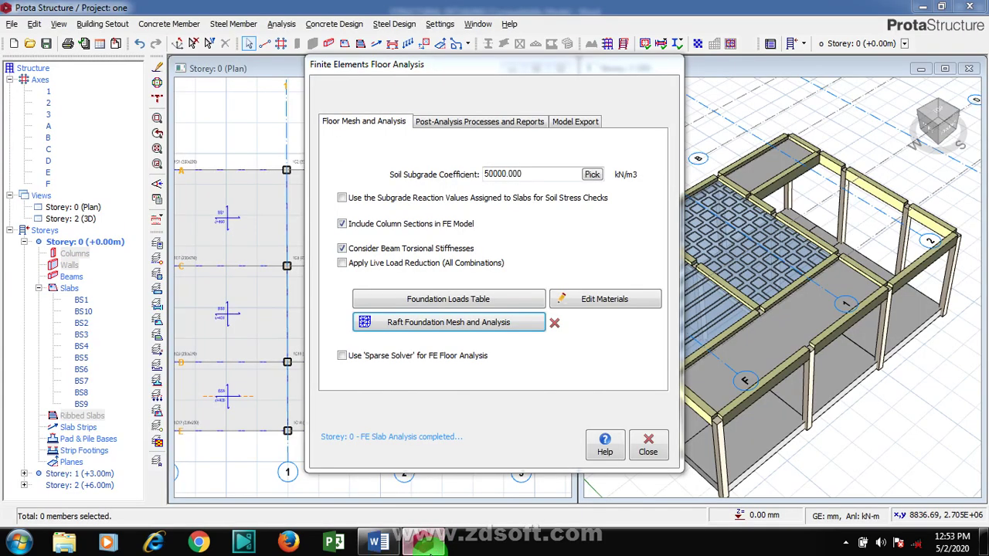
- Set the allowable stress of soil to 75 kN/m2 and start the analysis post-processing of the raft
click(454, 121)
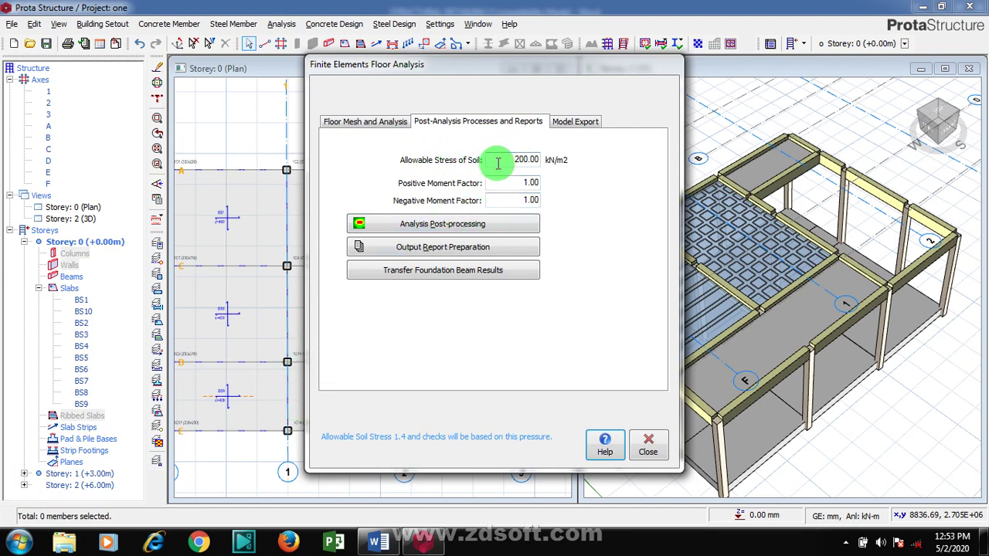
drag(501, 164, 577, 166)
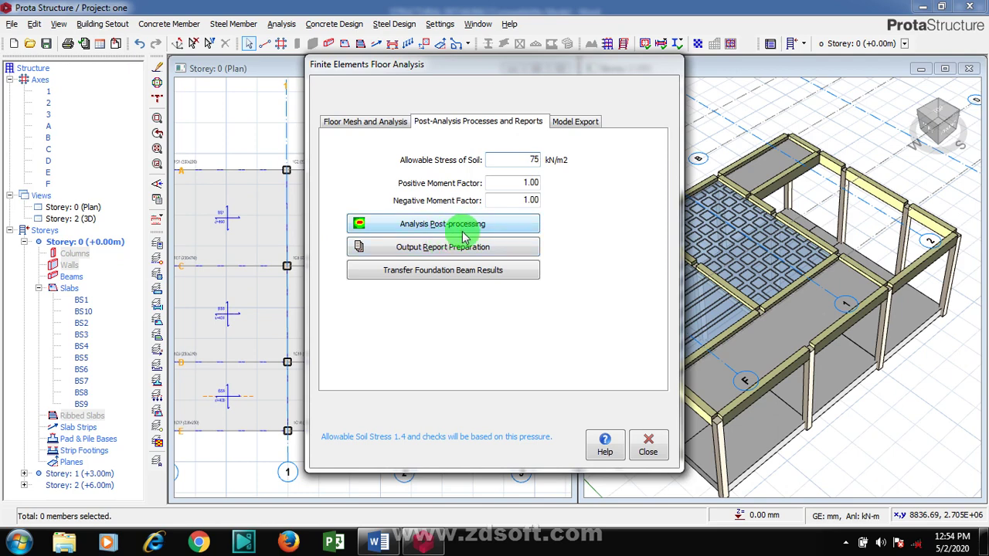
click(489, 226)
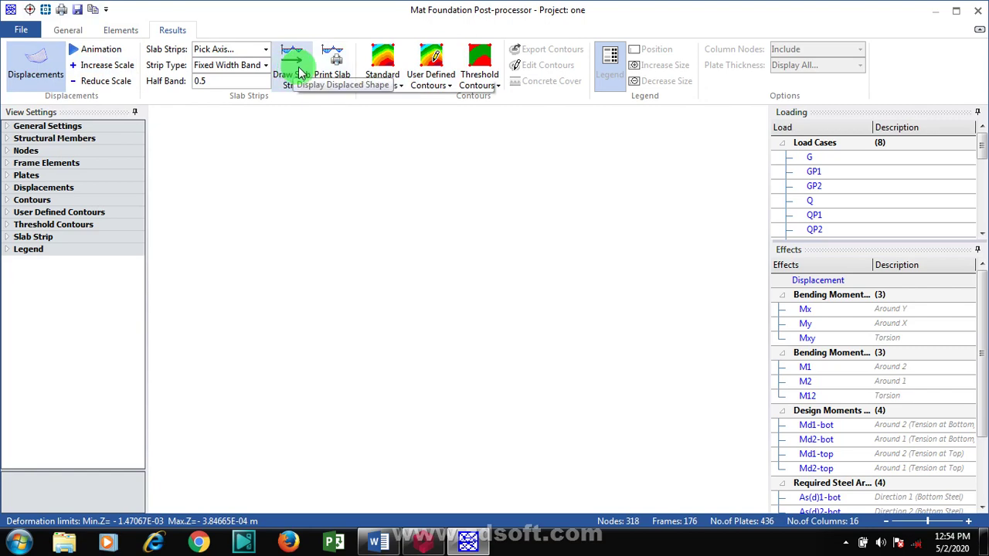
- Activate slab strip drawing and display threshold contours of the raft's displacement
click(295, 65)
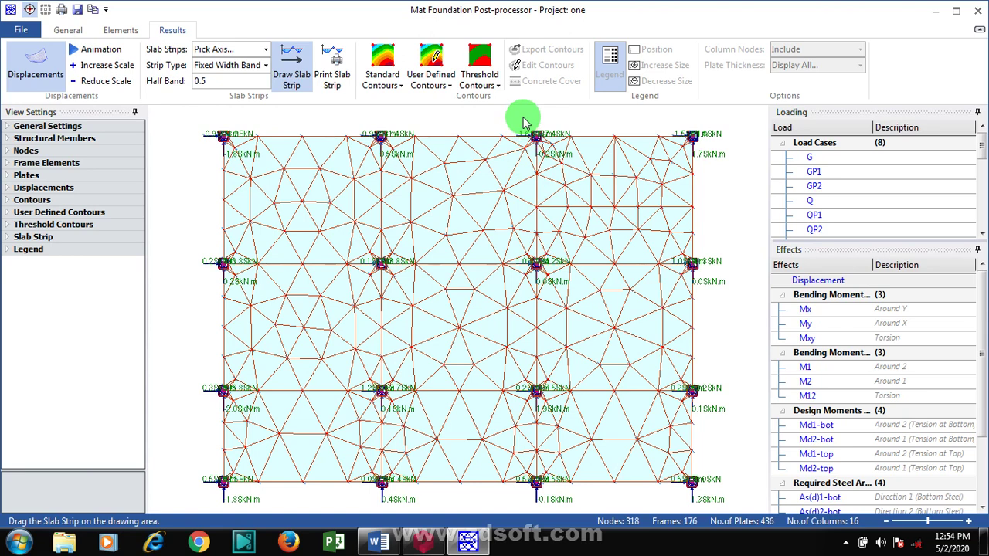
click(480, 68)
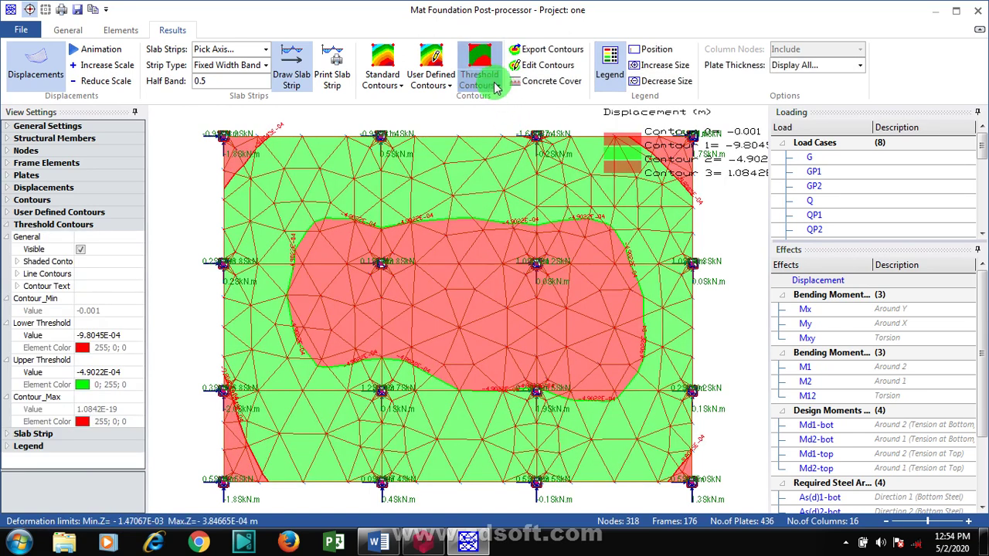
click(498, 85)
click(499, 85)
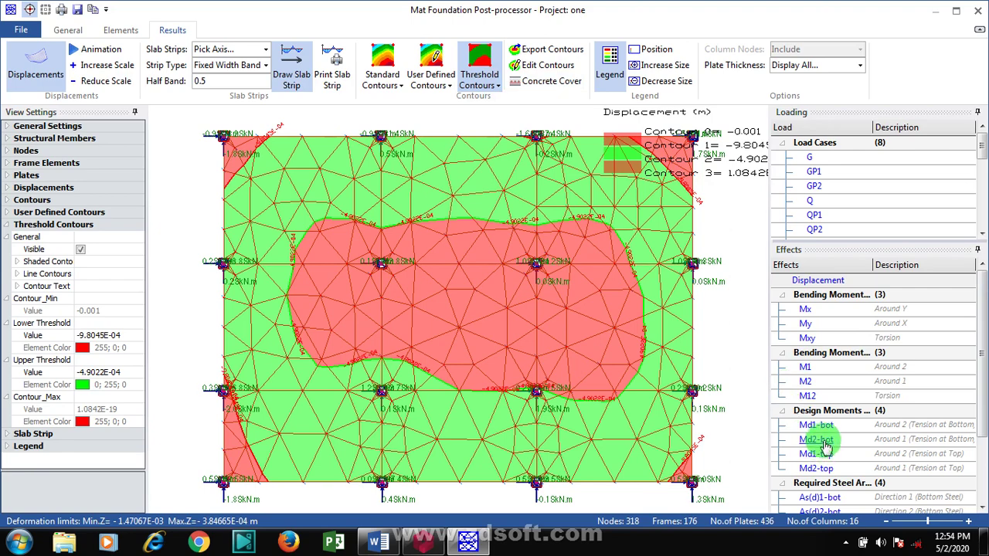
- Display the direction 1 bottom steel requirement As(d)1-bot and view its threshold limits without changing them
drag(980, 382, 971, 435)
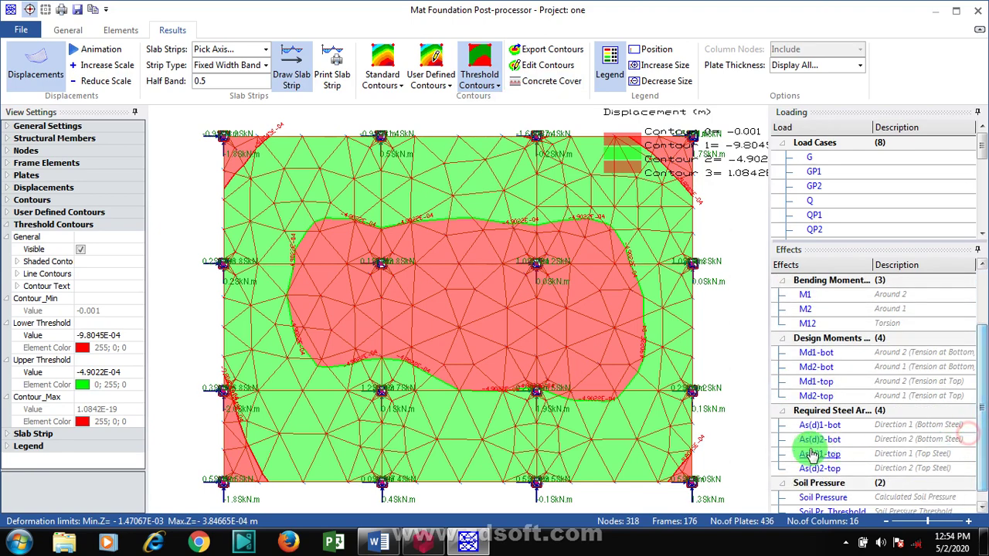
click(816, 426)
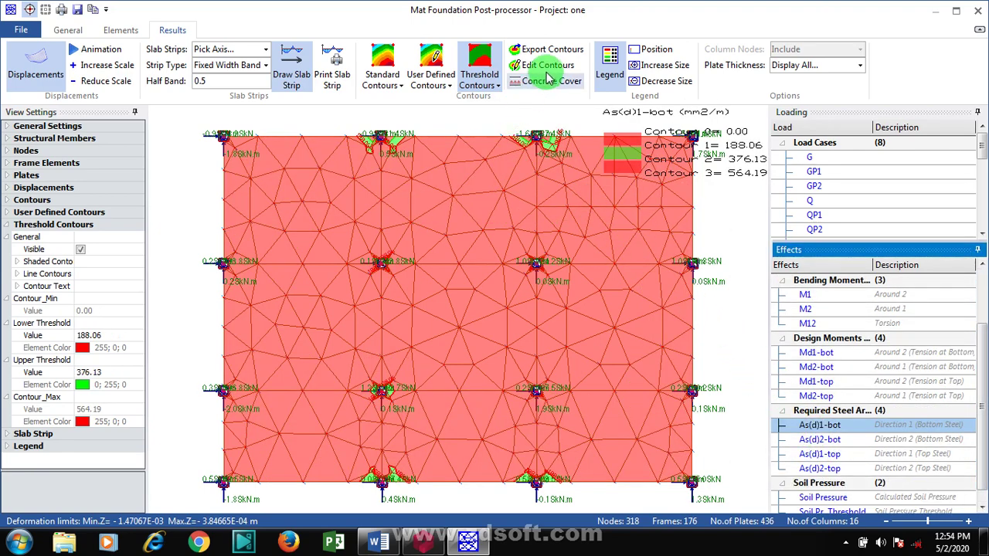
click(546, 68)
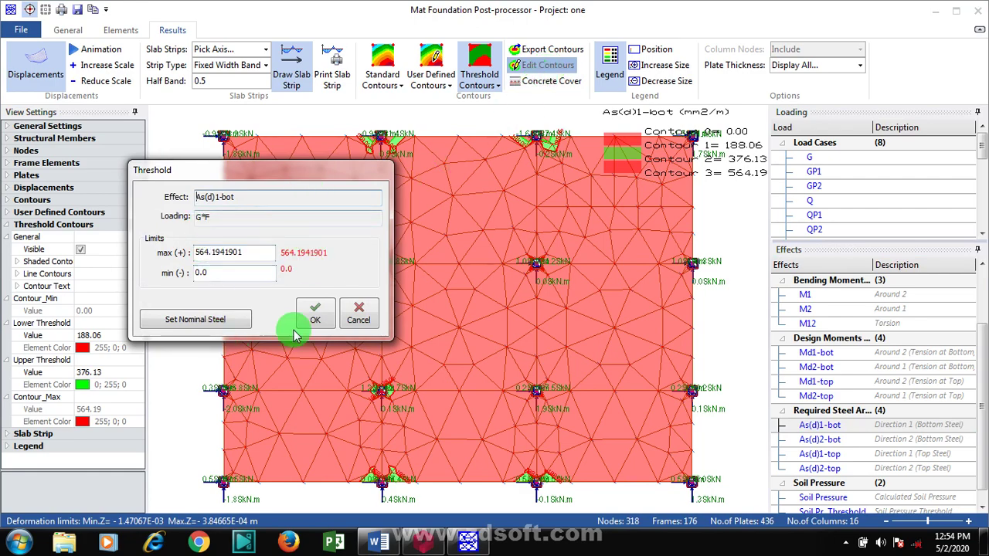
click(372, 316)
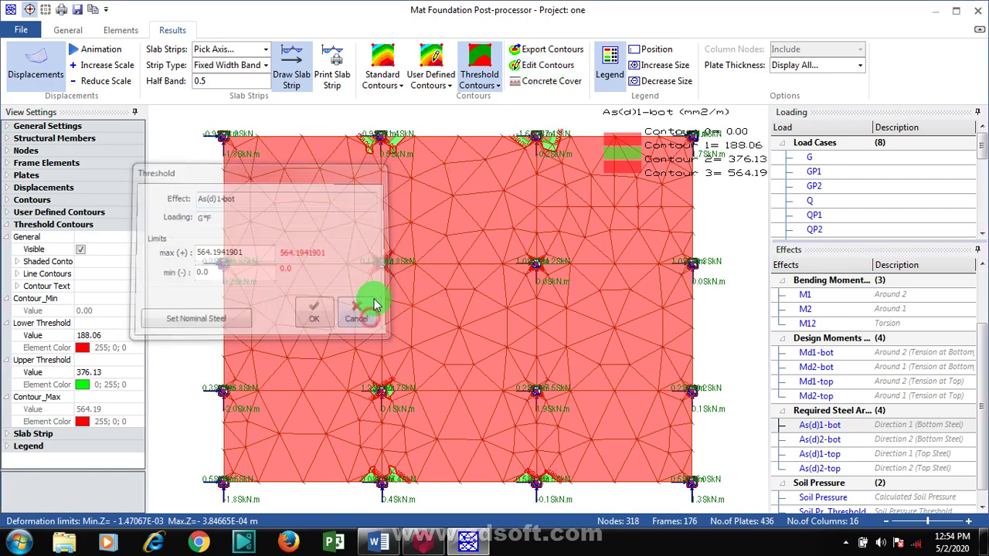
- Switch to user-defined contours and go through M1, M2, M12 and the design moments Md1-bot, Md2-bot, Md1-top and Md2-top
click(425, 69)
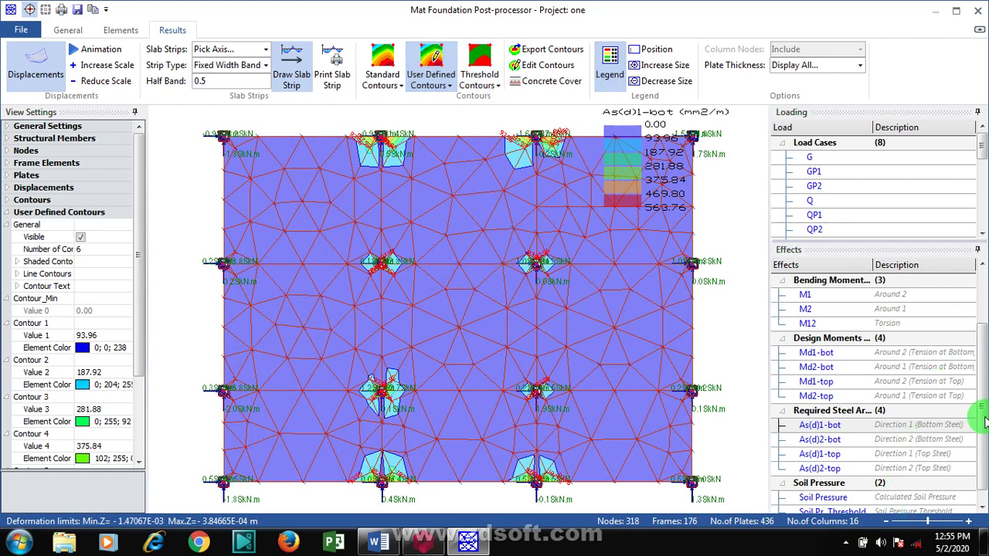
click(821, 295)
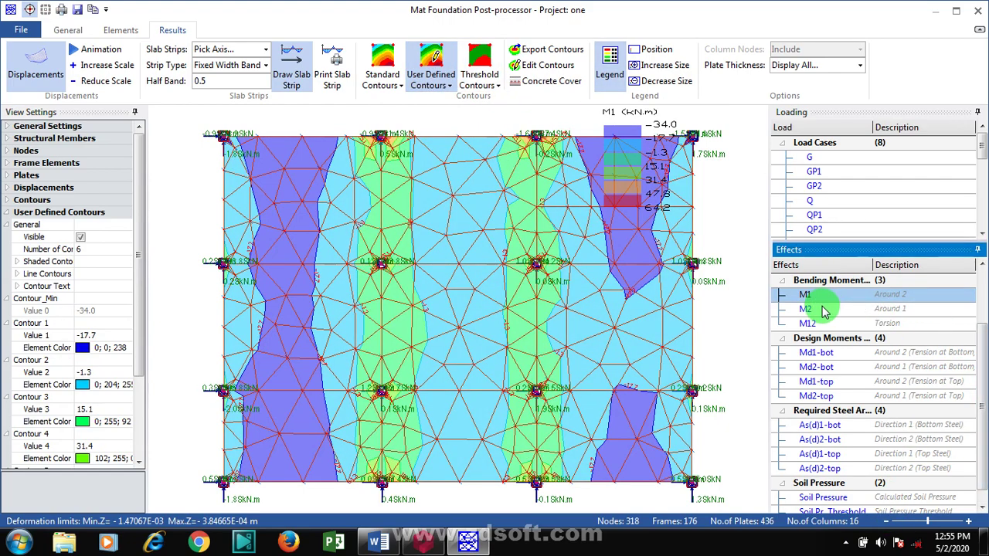
click(822, 309)
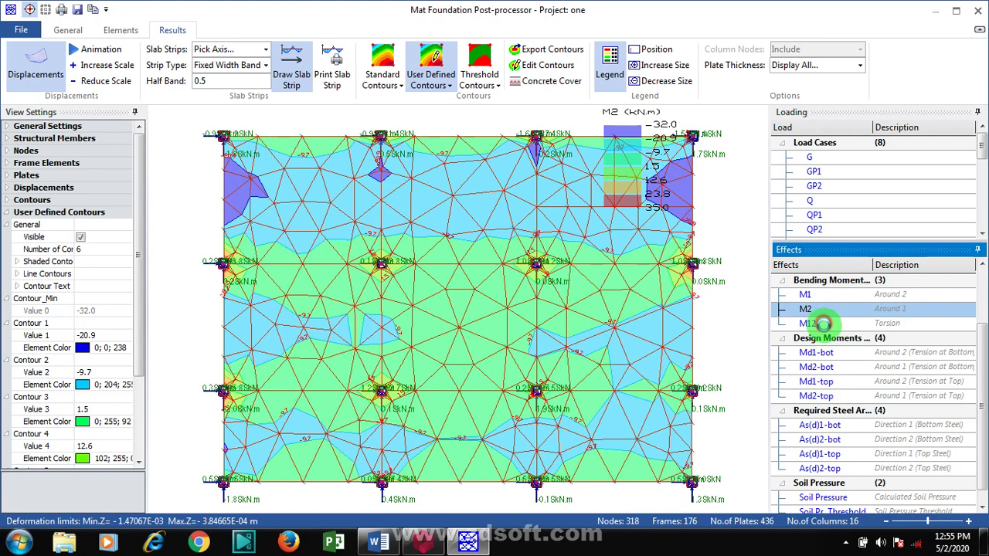
click(824, 323)
click(819, 352)
click(822, 367)
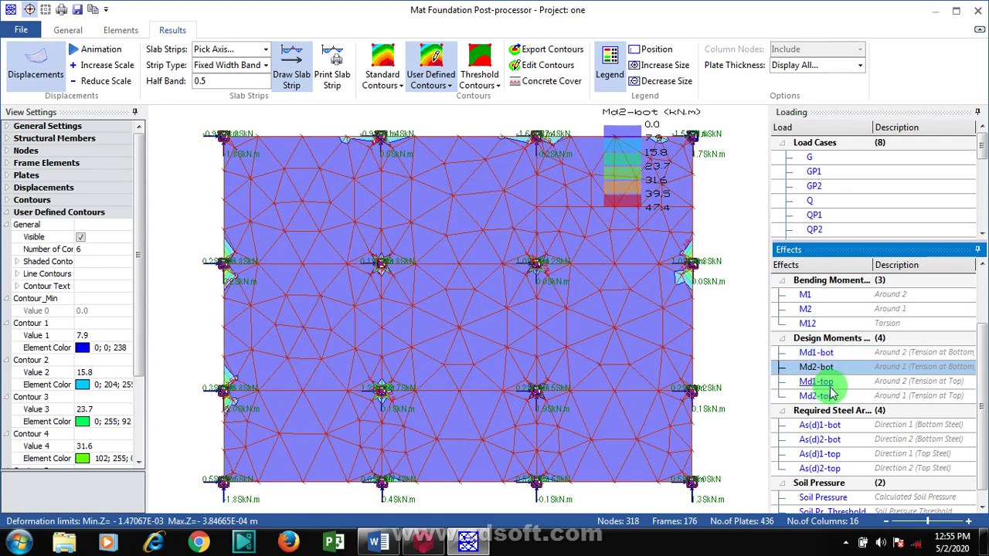
click(817, 382)
click(823, 396)
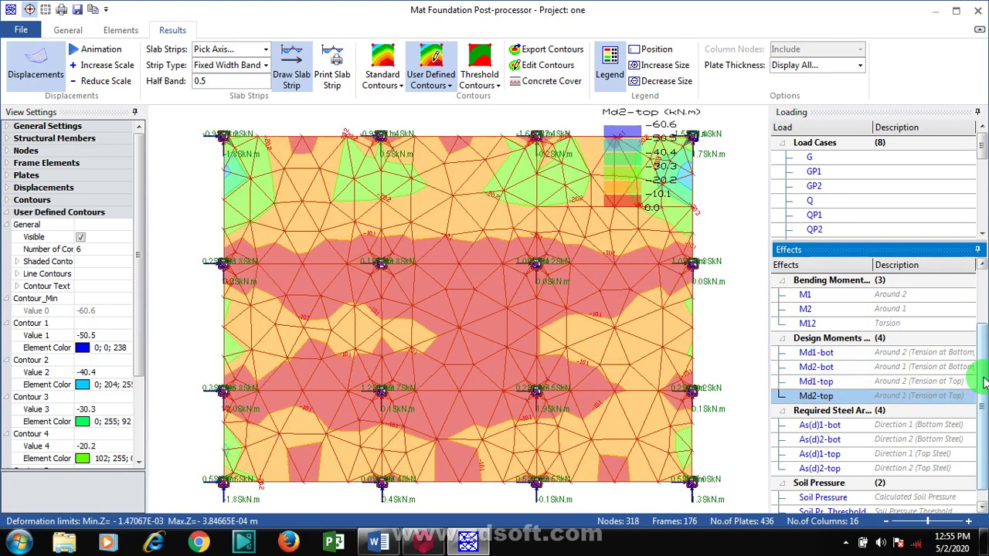
- View the contours of the bending moments Mx and My and the torsional moment Mxy
drag(984, 385, 977, 287)
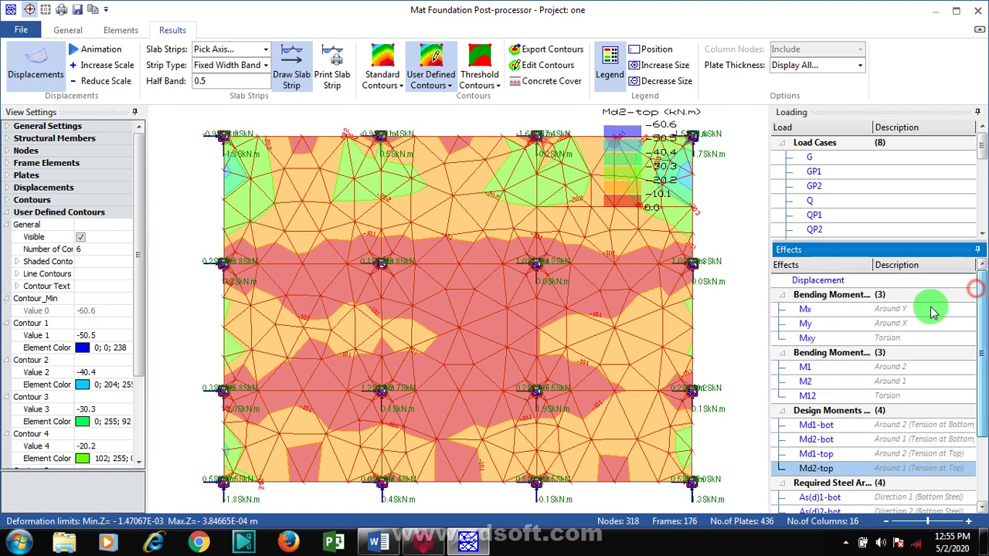
click(803, 311)
click(804, 325)
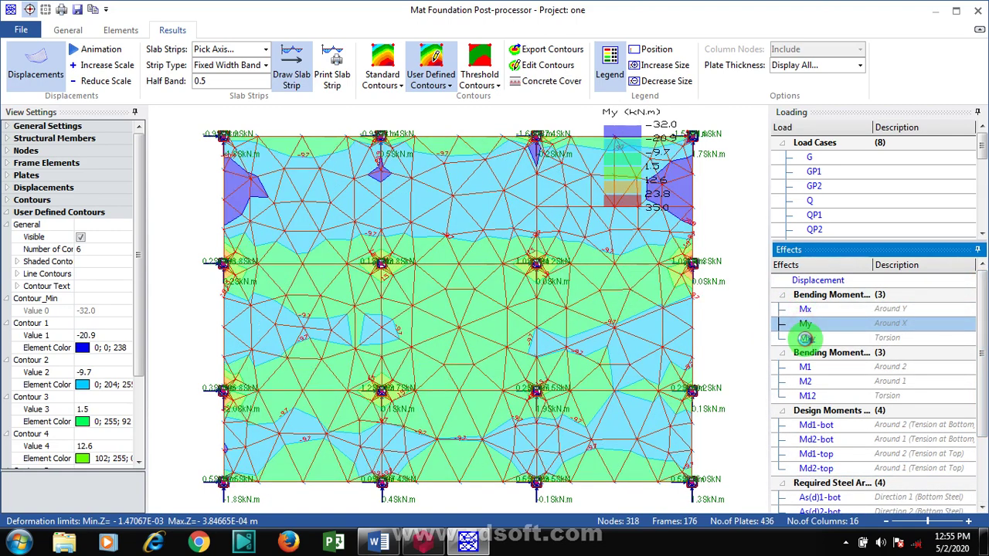
click(805, 339)
- Display the required steel area contours for As(d)1-bot and turn off the displaced shape
drag(986, 313, 984, 373)
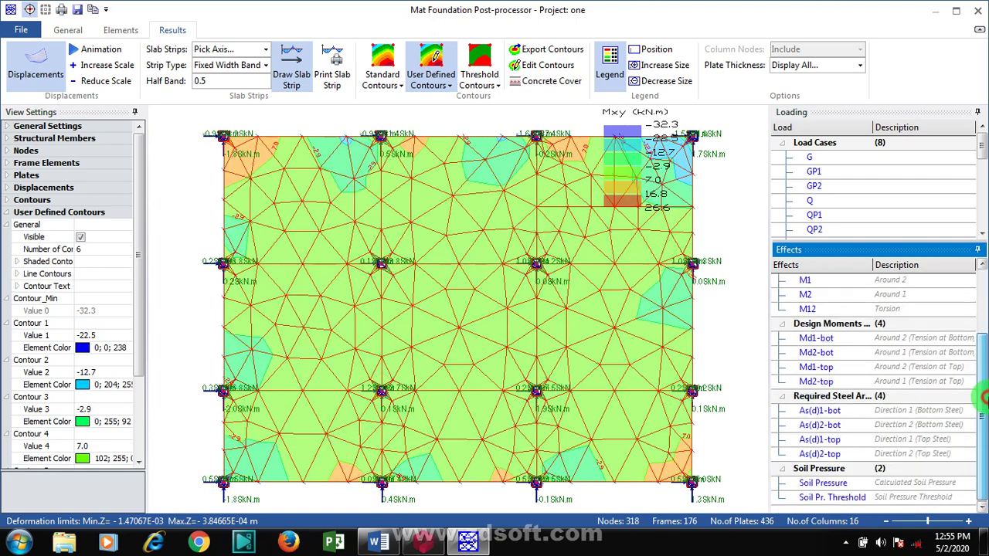
click(821, 410)
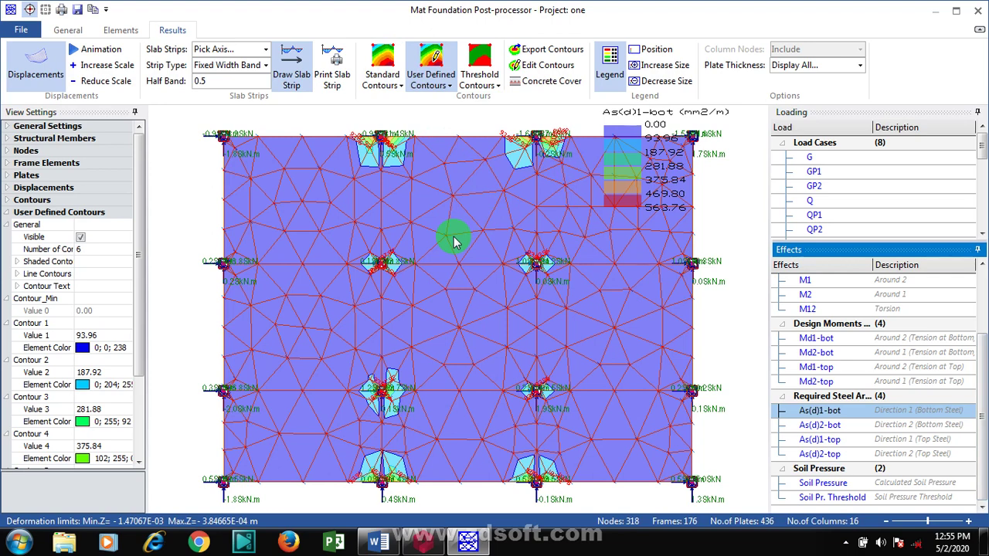
click(36, 75)
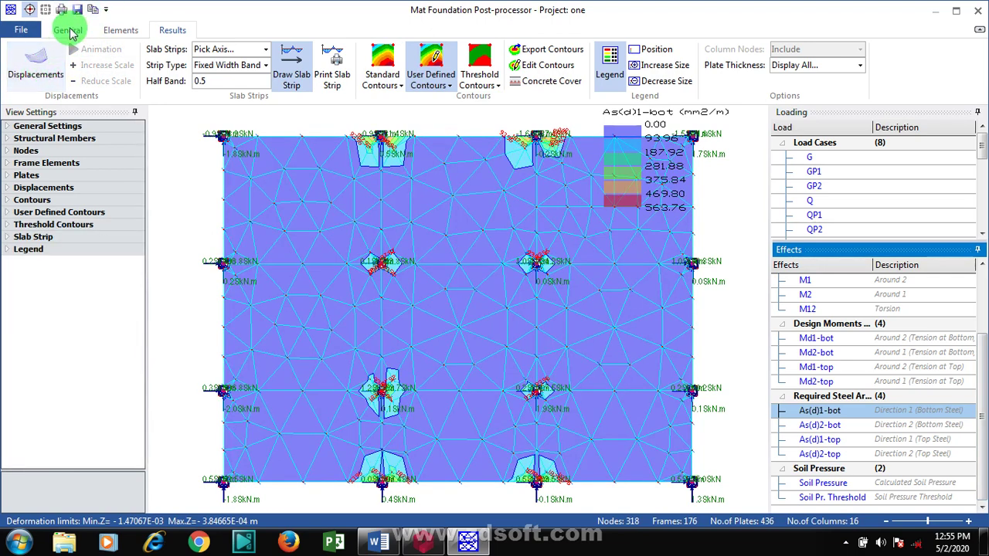
click(68, 30)
click(118, 31)
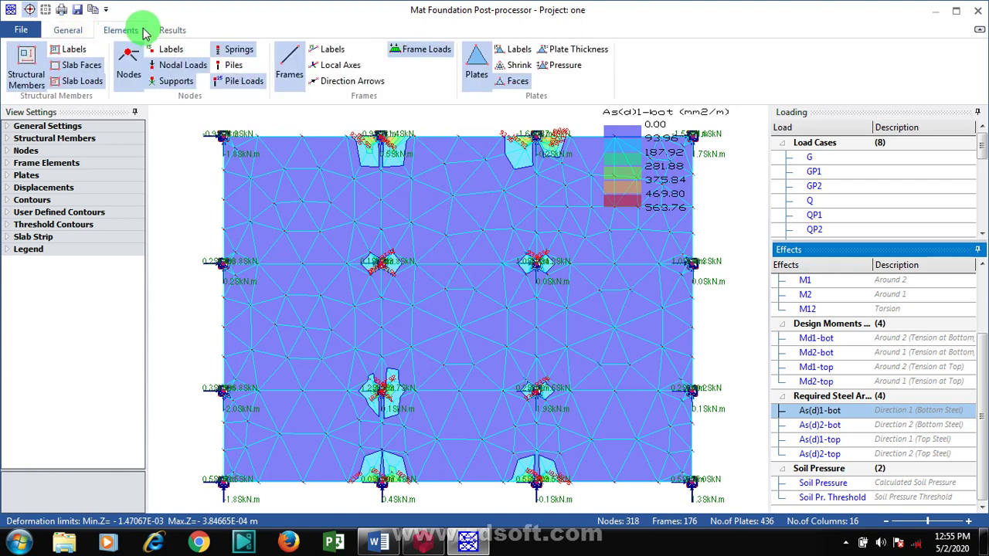
click(167, 30)
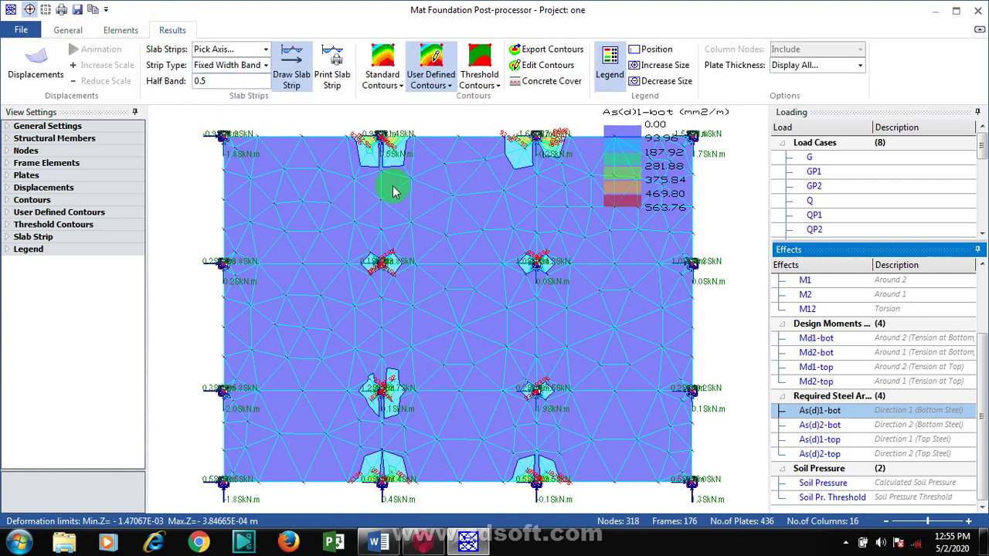
- Enable the 3D view navigator and view the As(d)1-bot contours from several directions, ending with the original orientation
click(66, 31)
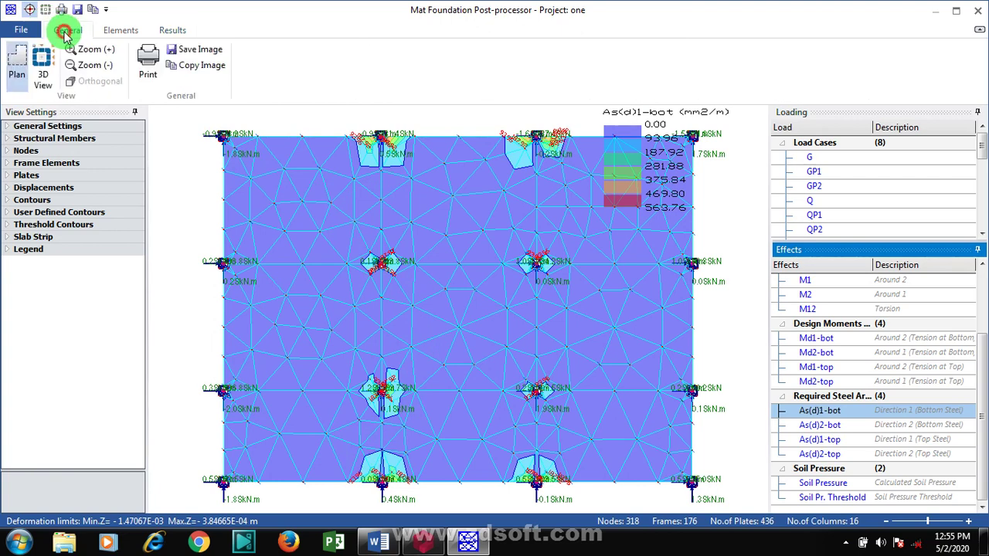
click(44, 67)
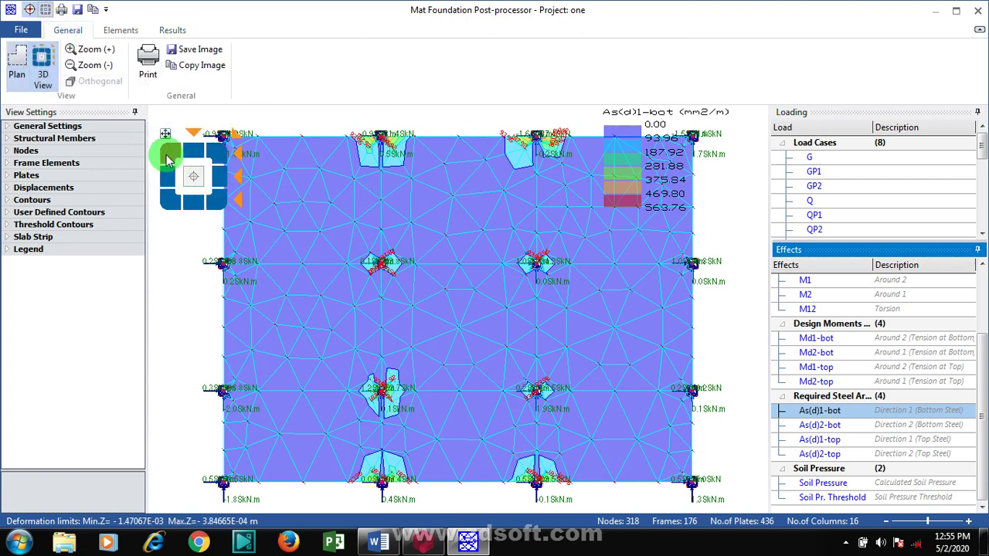
click(171, 157)
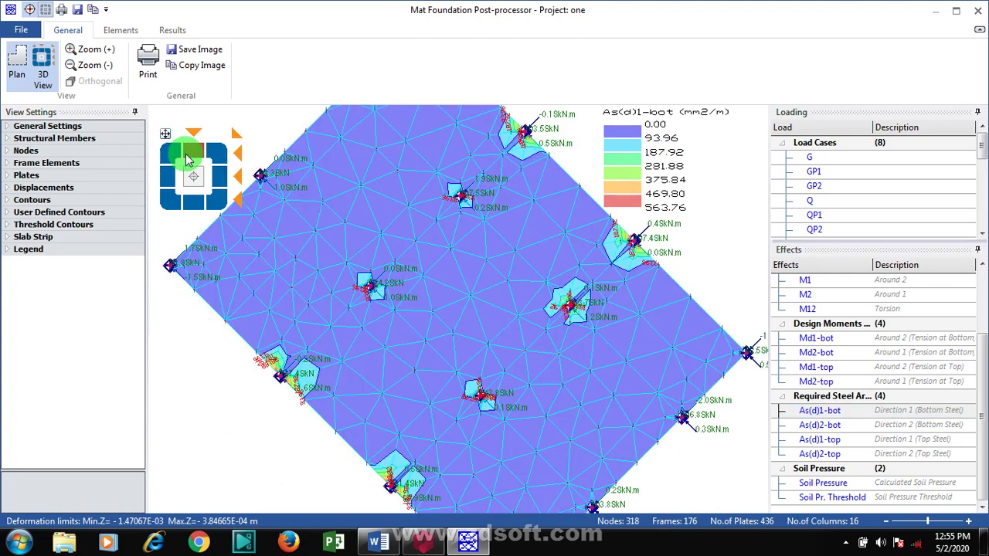
click(193, 154)
click(215, 158)
click(217, 174)
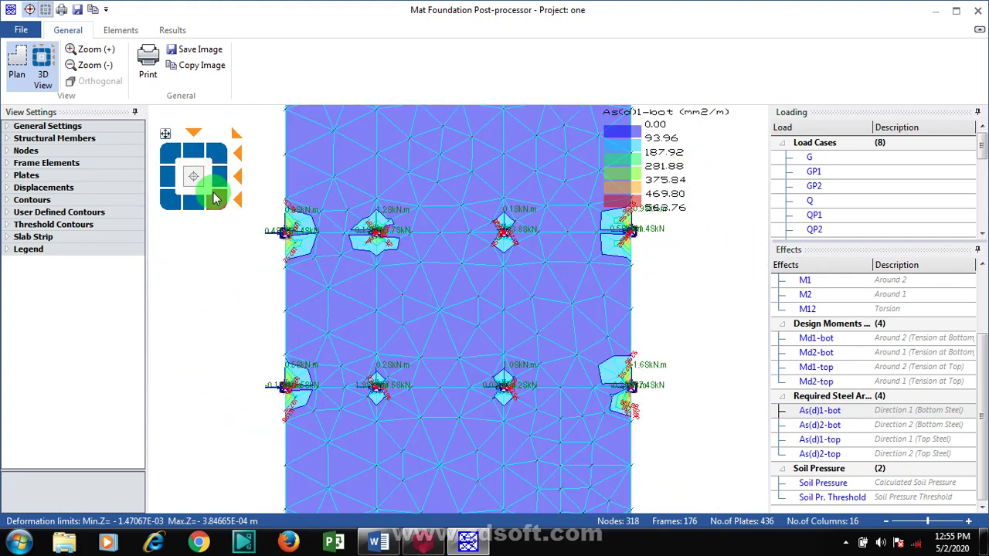
click(215, 199)
click(200, 198)
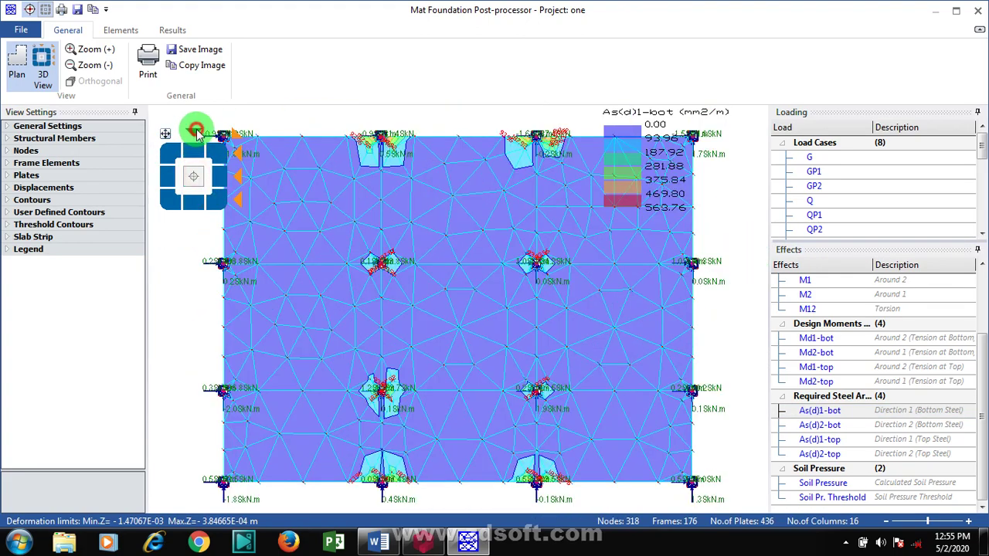
- Move the 3D view navigator further away from the raft's corner
click(116, 30)
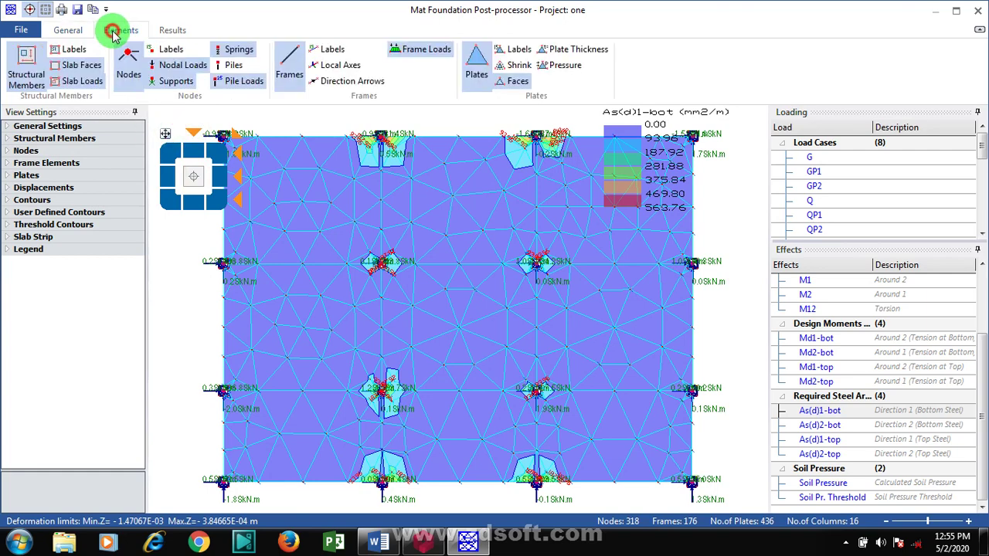
click(165, 30)
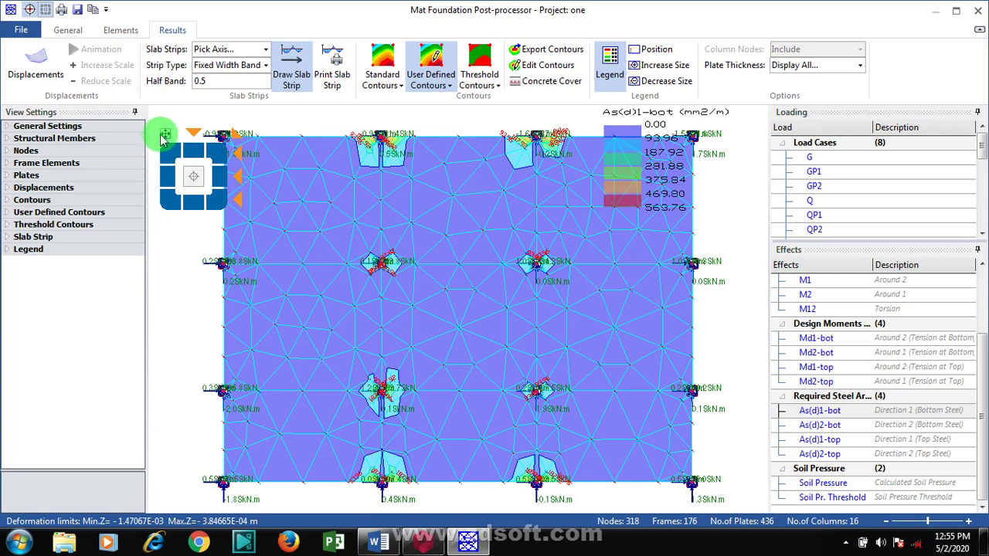
drag(162, 133, 154, 106)
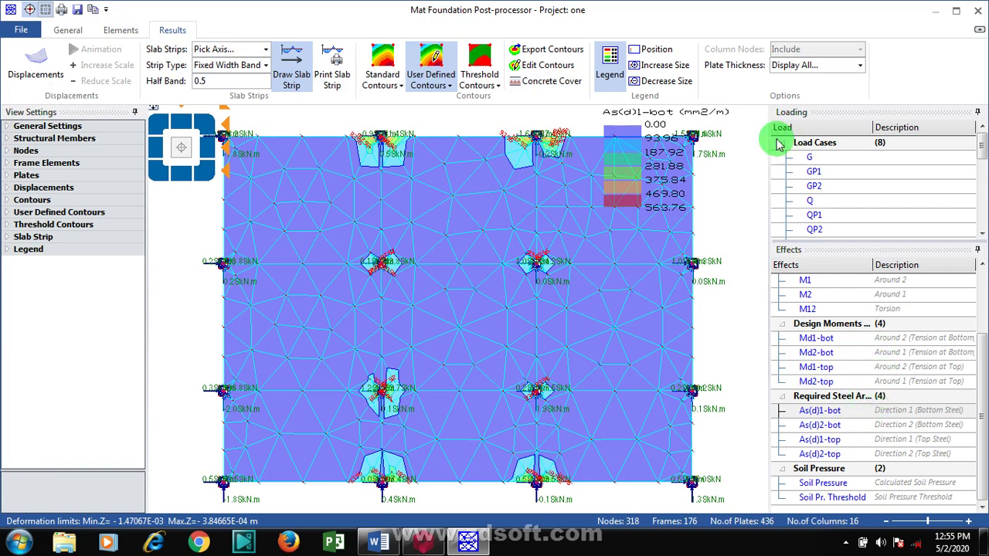
- Set the number of custom contours for As(d)1-bot to 8 and re-interpolate the contour values
click(549, 67)
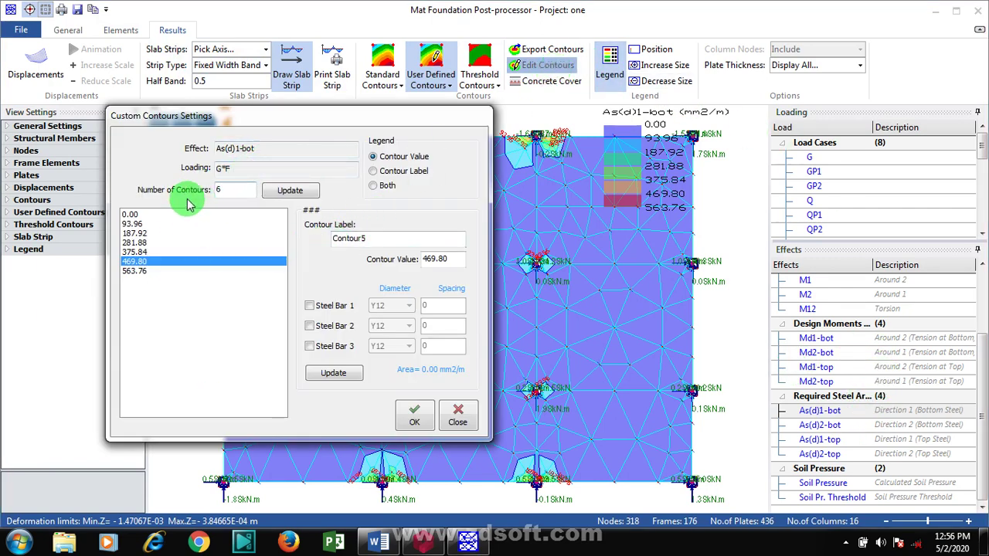
double_click(227, 194)
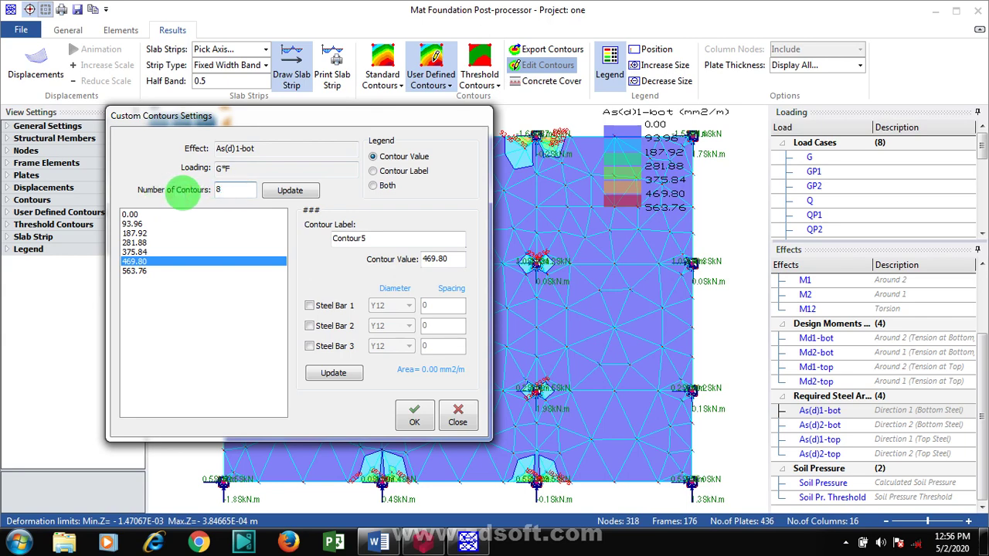
text(8)
click(286, 191)
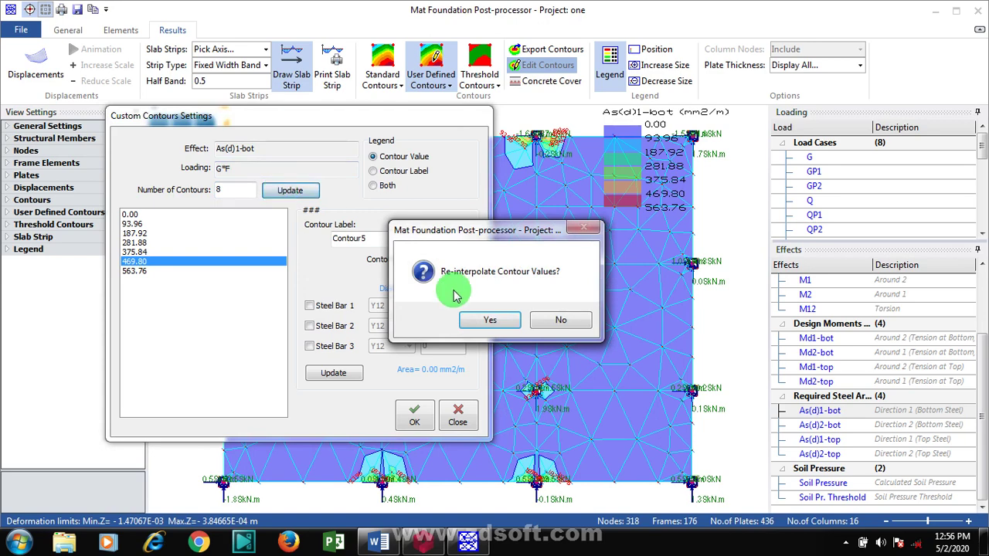
click(473, 318)
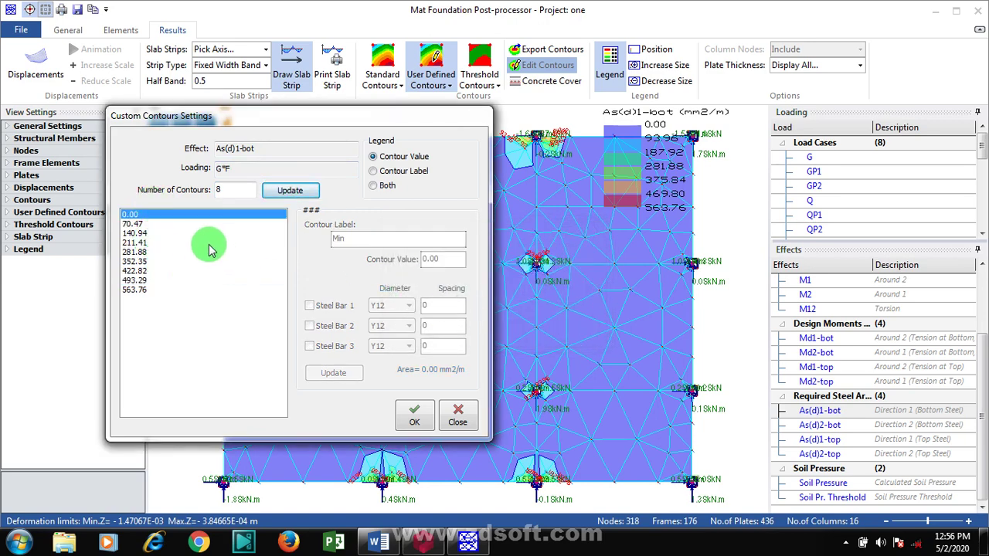
- Set the number of custom contours for As(d)1-bot to 6 and re-interpolate the contour values
double_click(228, 190)
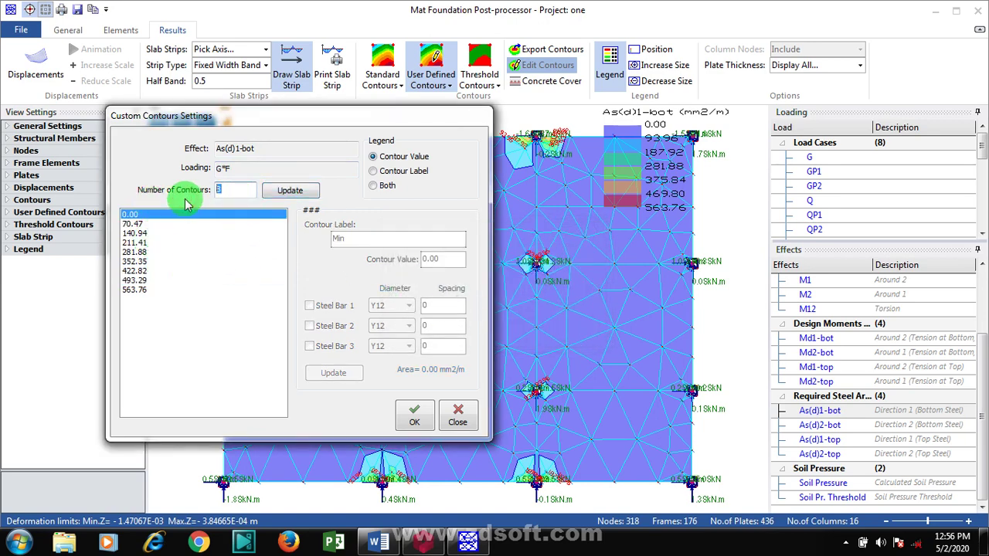
text(6)
click(286, 190)
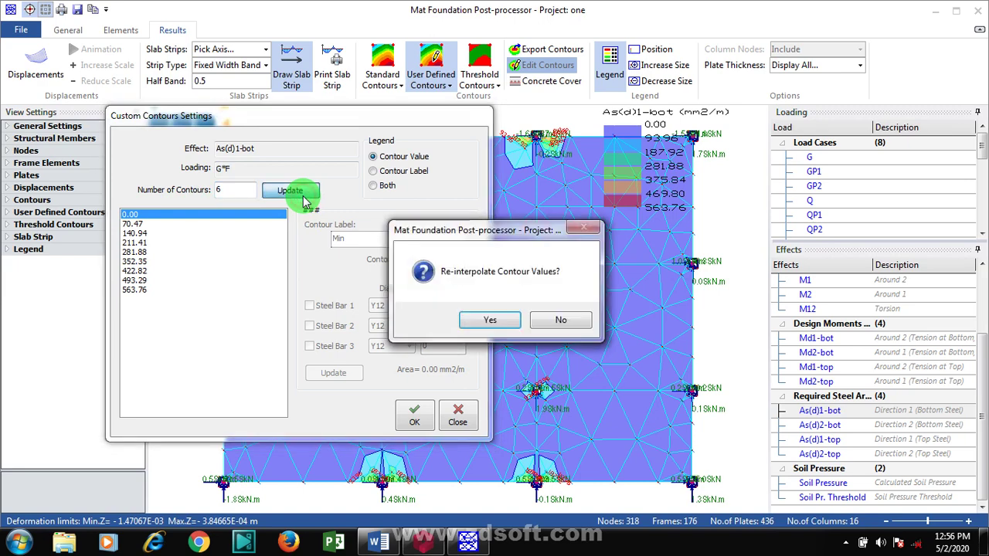
click(489, 322)
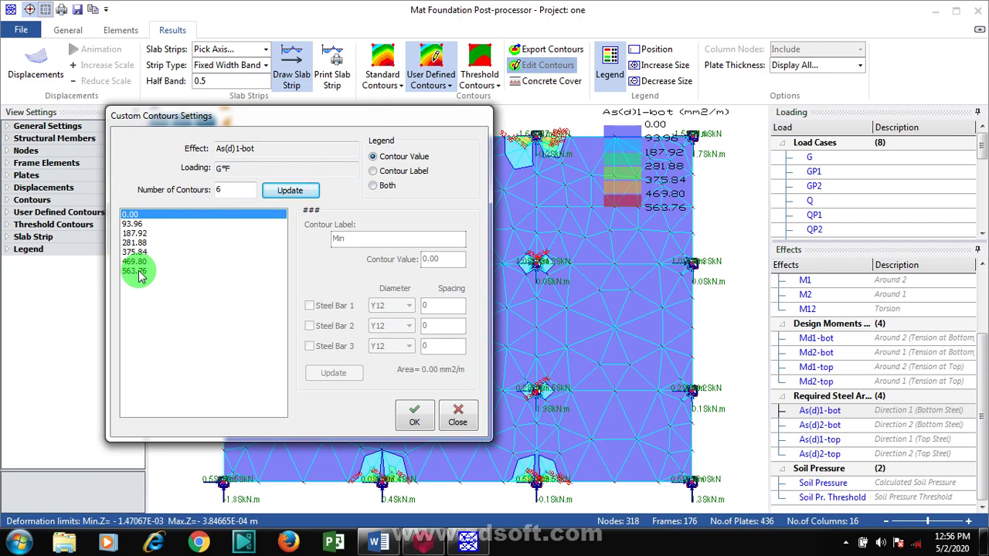
- Enable Steel Bar 1 with diameter Y12 for the 469.80 contour of As(d)1-bot
click(140, 262)
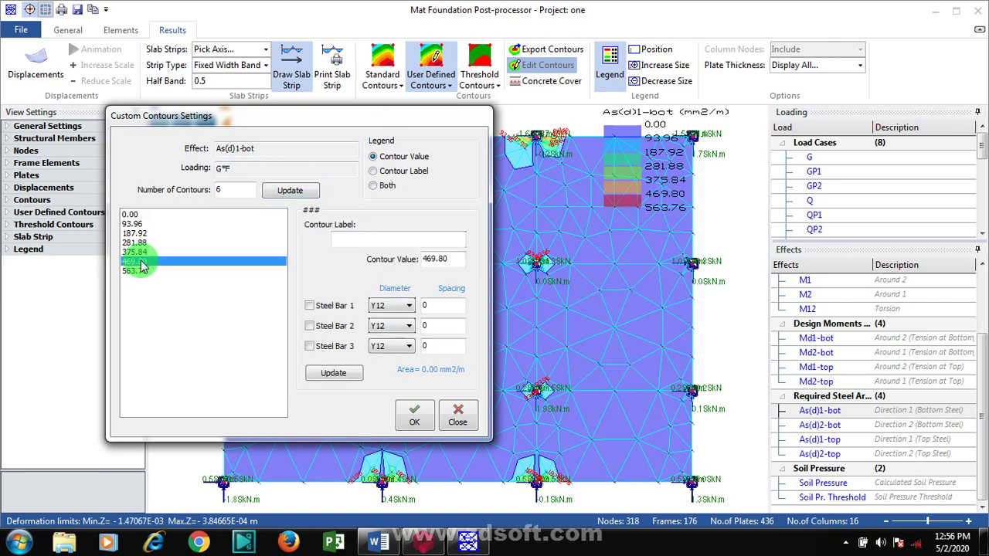
click(310, 306)
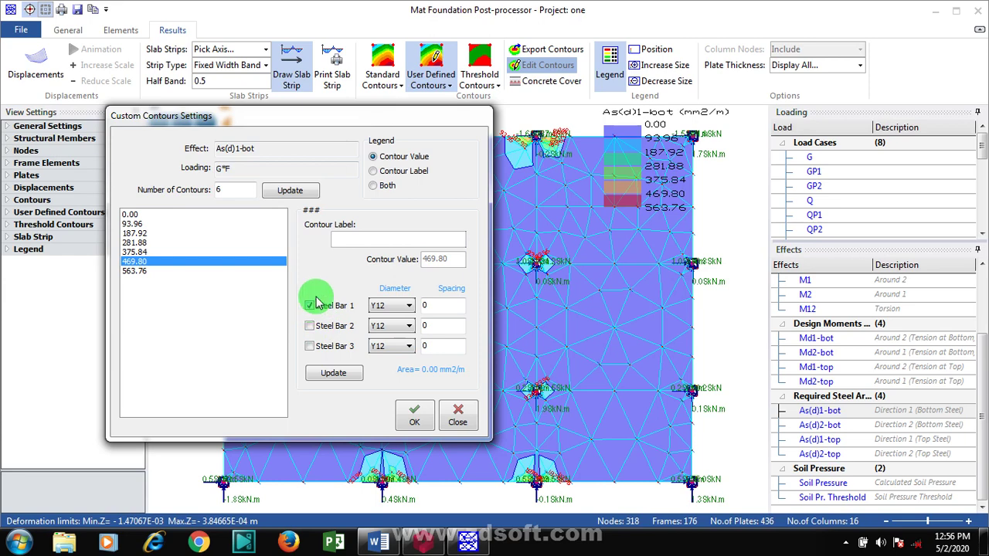
click(401, 308)
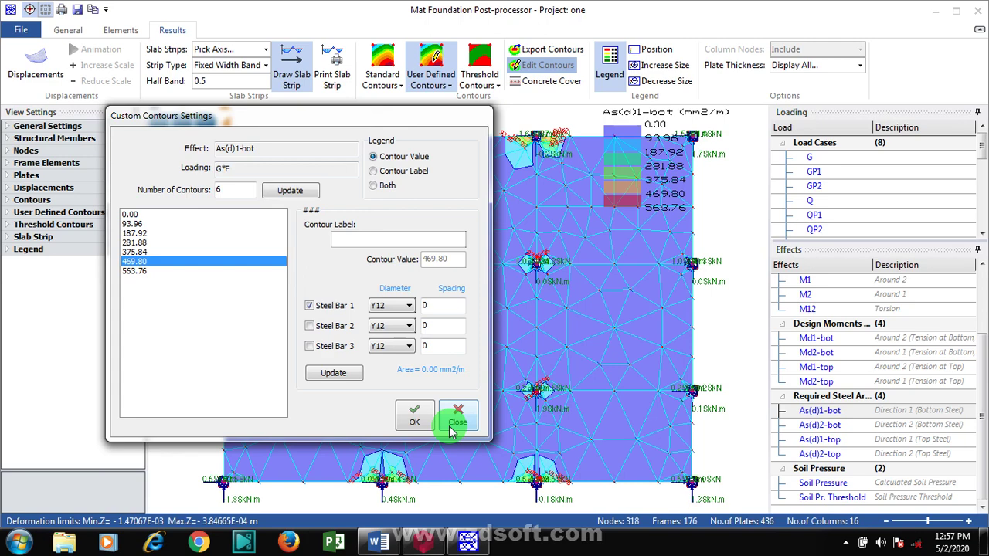
click(393, 309)
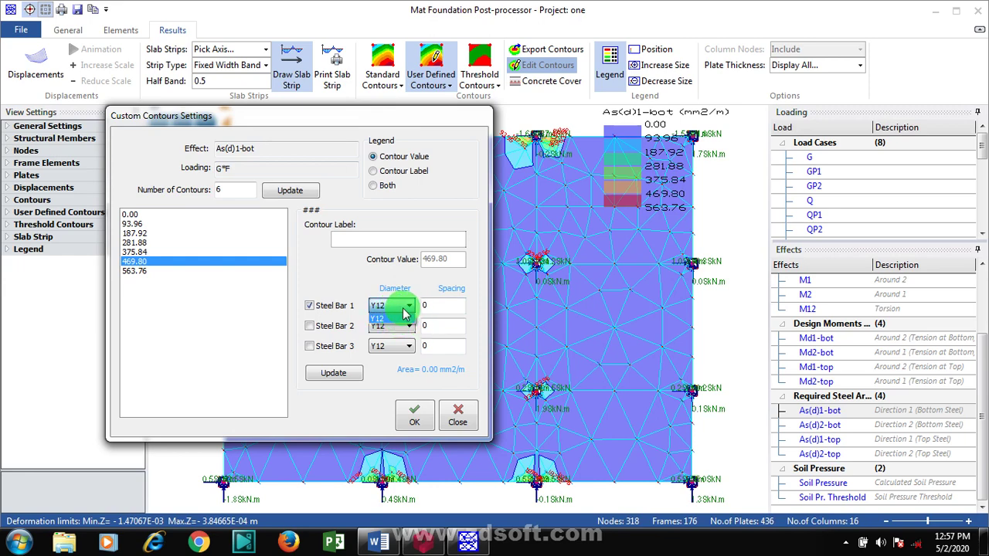
click(404, 311)
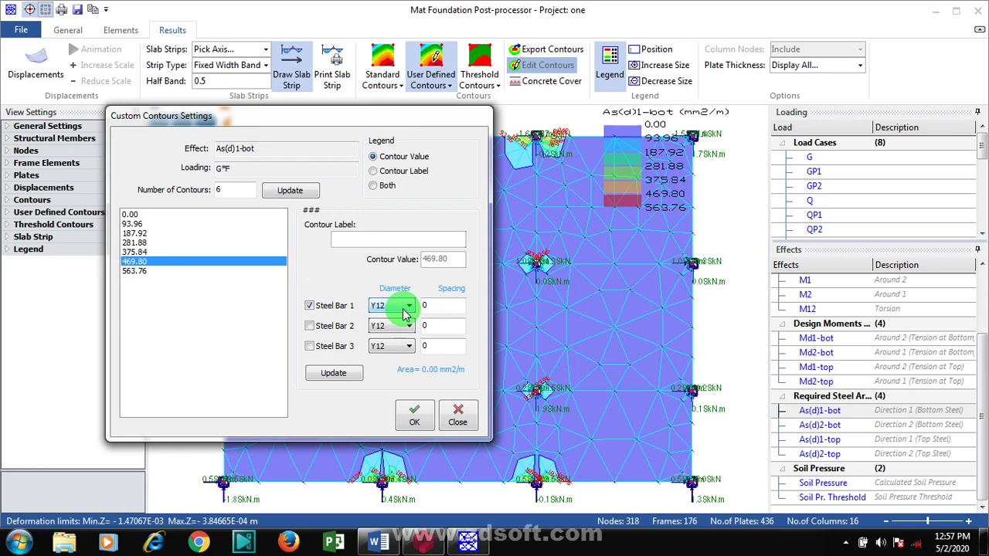
- Try spacings of 160 and 150 for Steel Bar 1 of the 469.80 contour
click(422, 308)
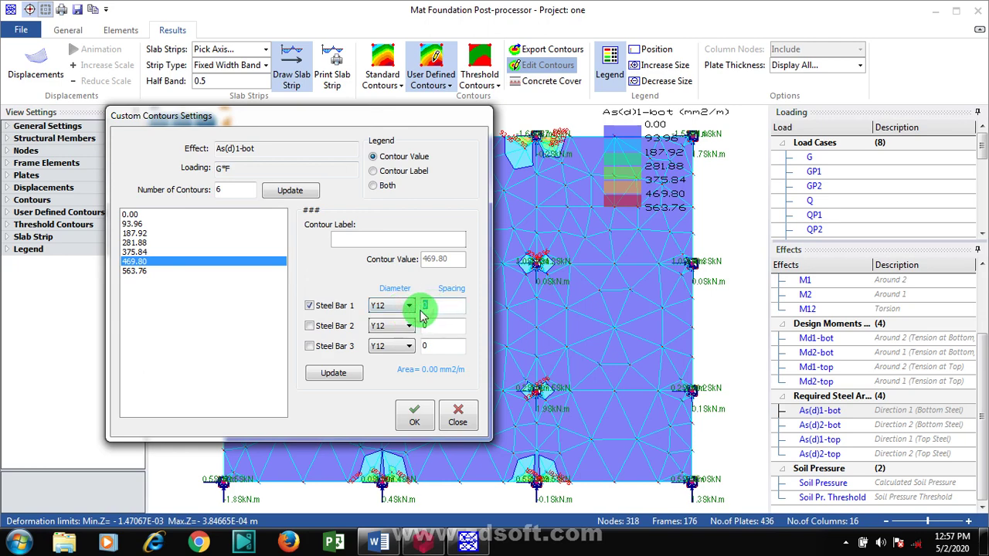
text(160)
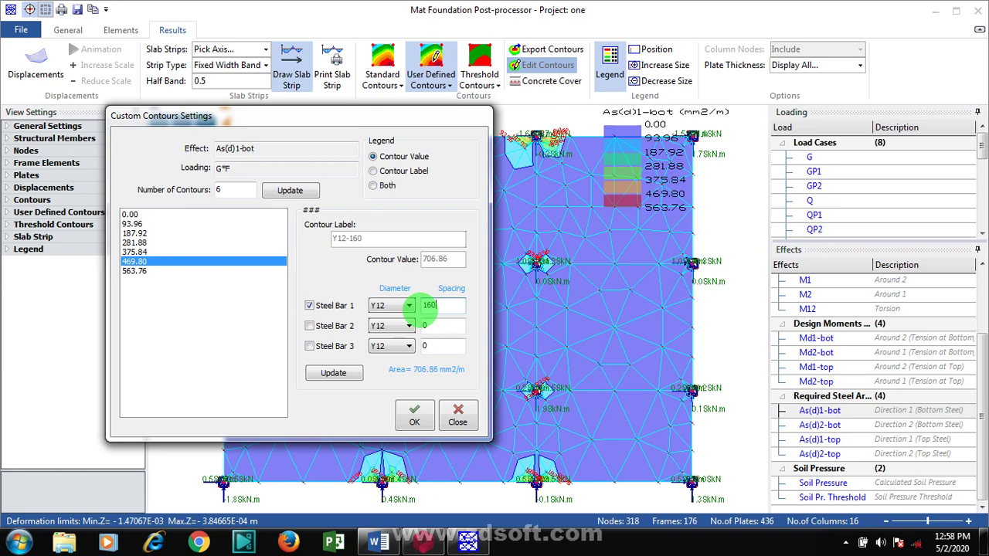
key(BackSpace)
key(BackSpace)
text(50)
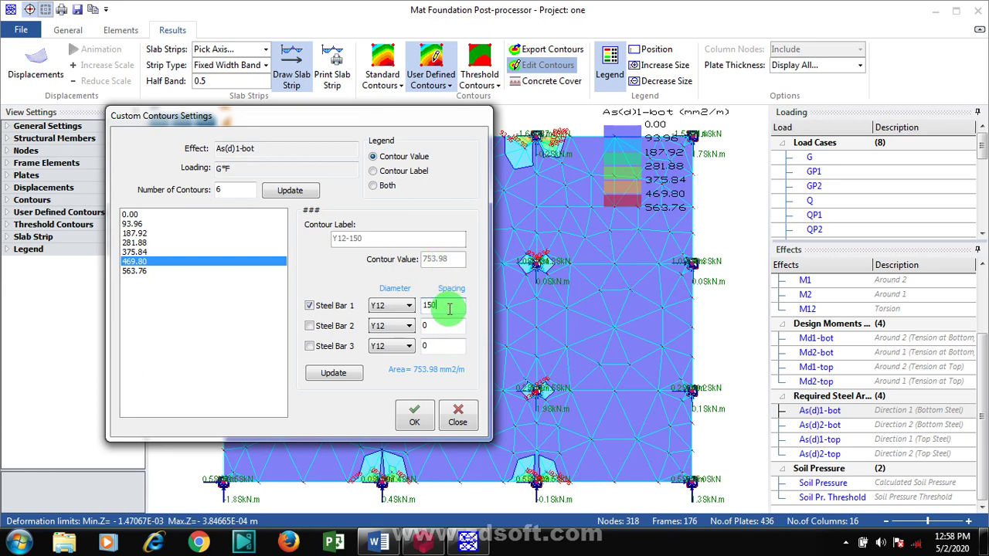
- Set Steel Bar 1's spacing to 200, accept the contour settings and export the As(d)1-bot contours
key(BackSpace)
key(BackSpace)
key(BackSpace)
text(200)
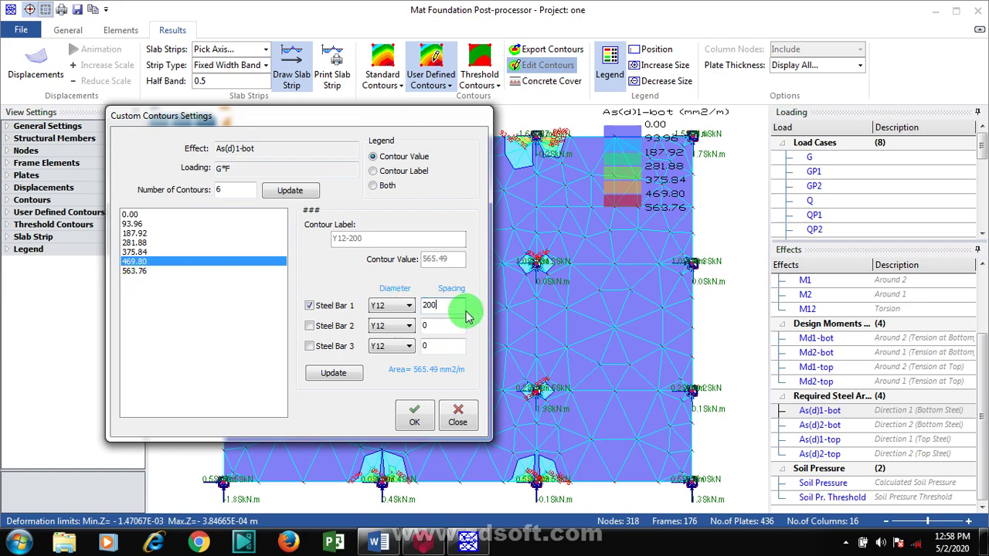
click(415, 420)
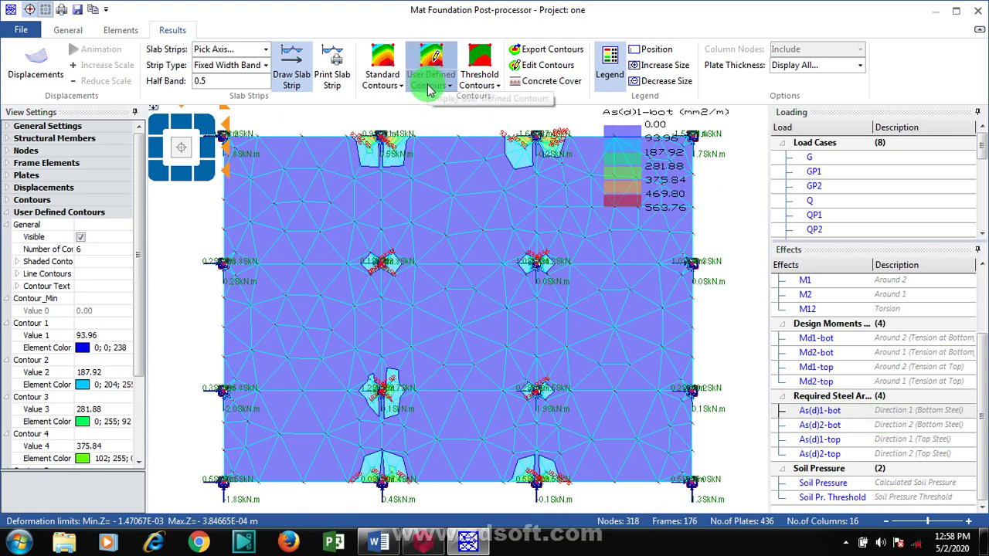
click(554, 53)
click(626, 328)
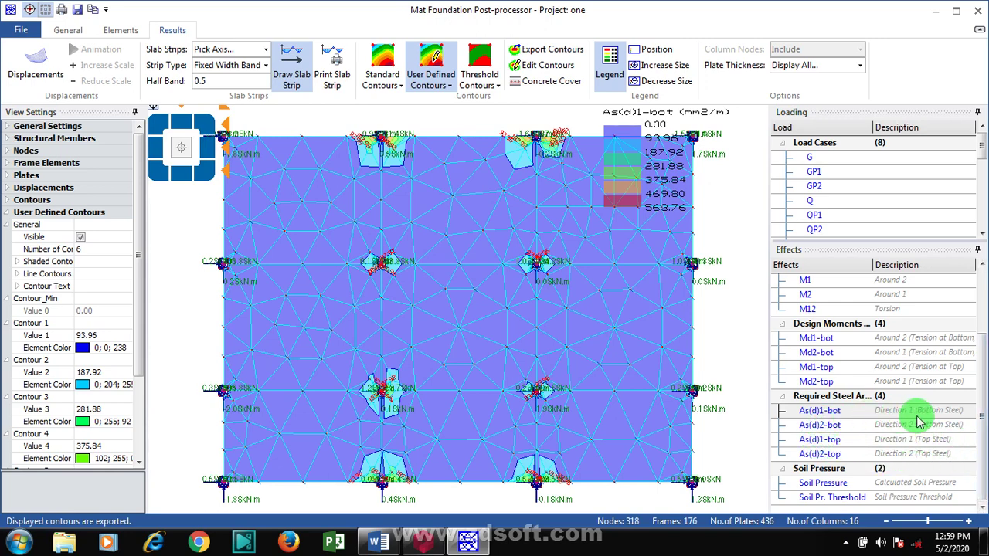
- Display the As(d)2-bot contours and update the 342.03 contour with Y12 bars at 250 spacing
click(831, 424)
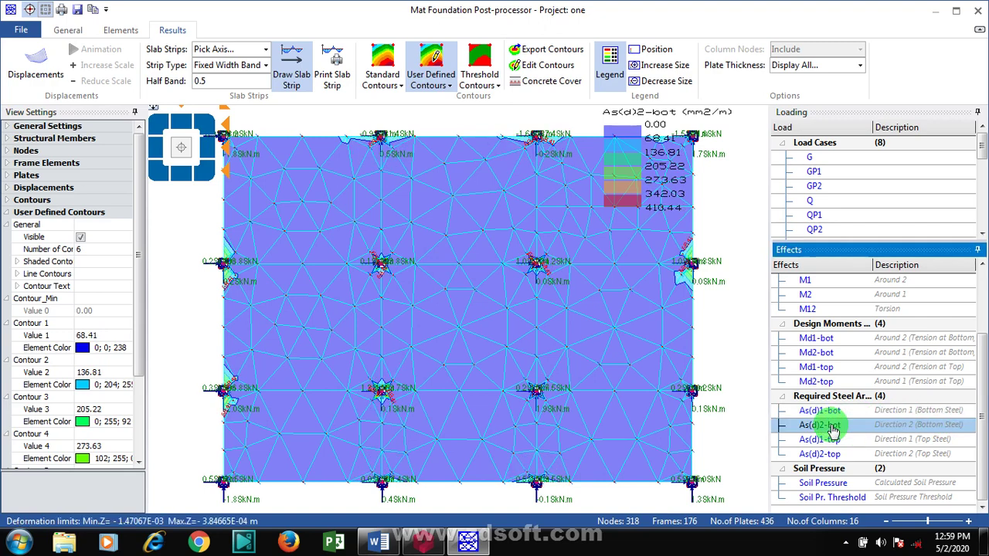
click(561, 68)
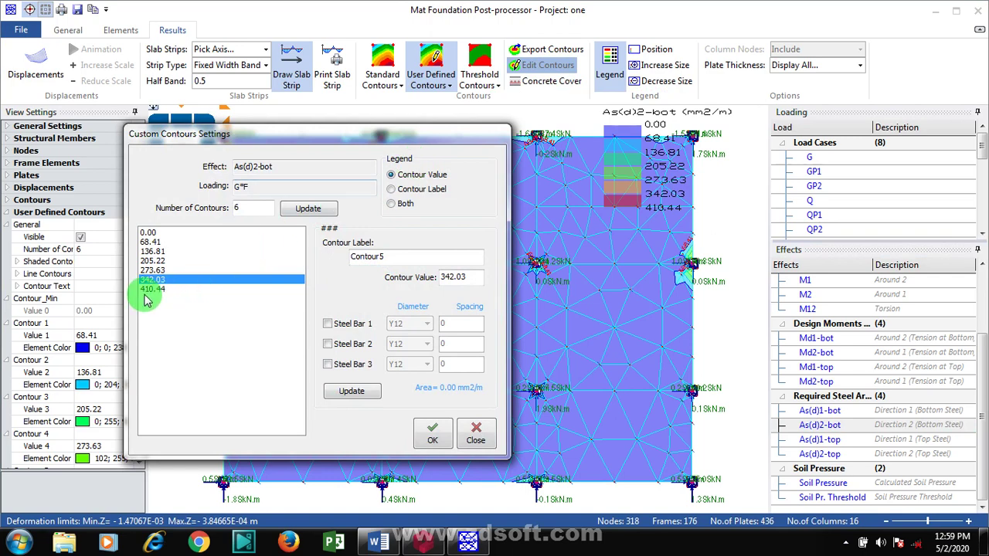
click(326, 325)
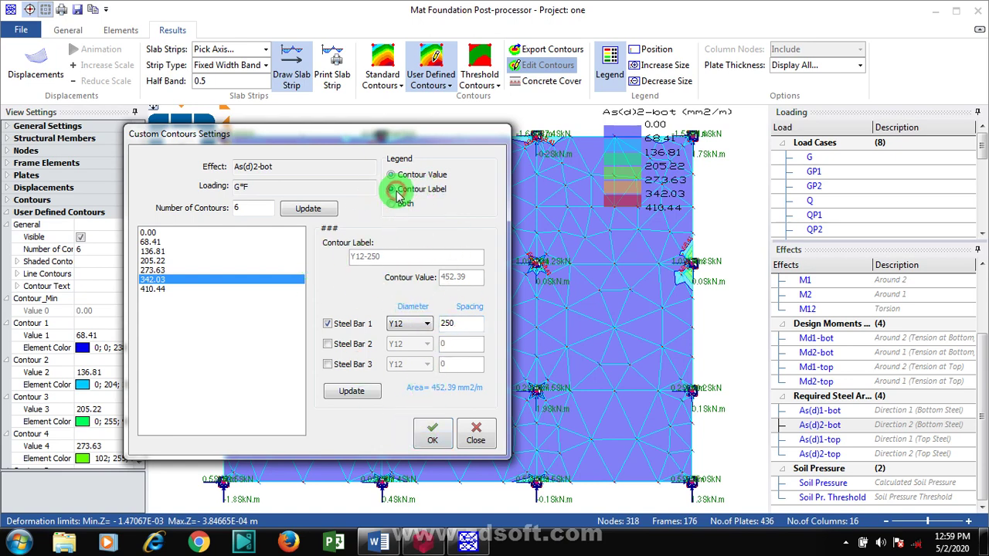
click(364, 392)
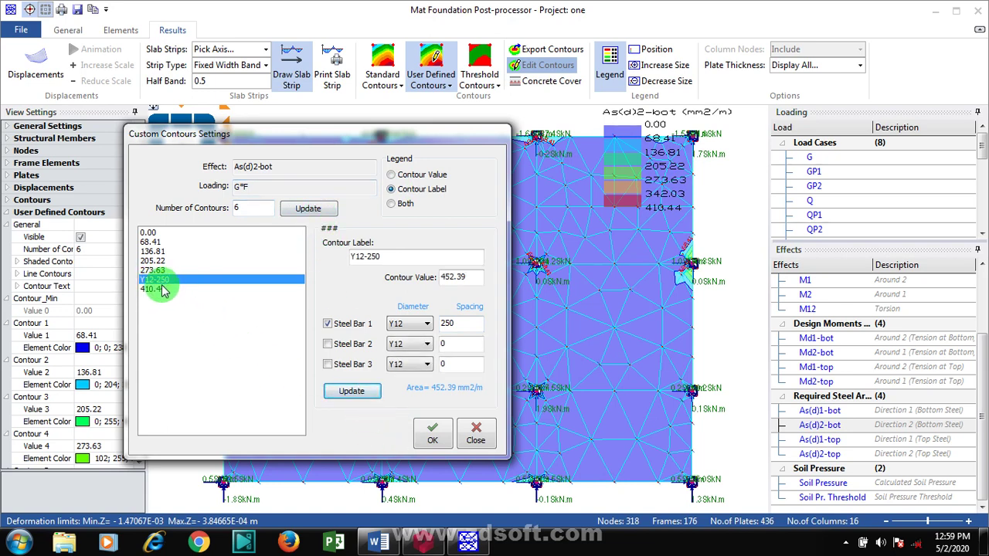
- Try the combined legend, set it back to contour values, and export the As(d)2-bot contours
click(392, 205)
click(354, 392)
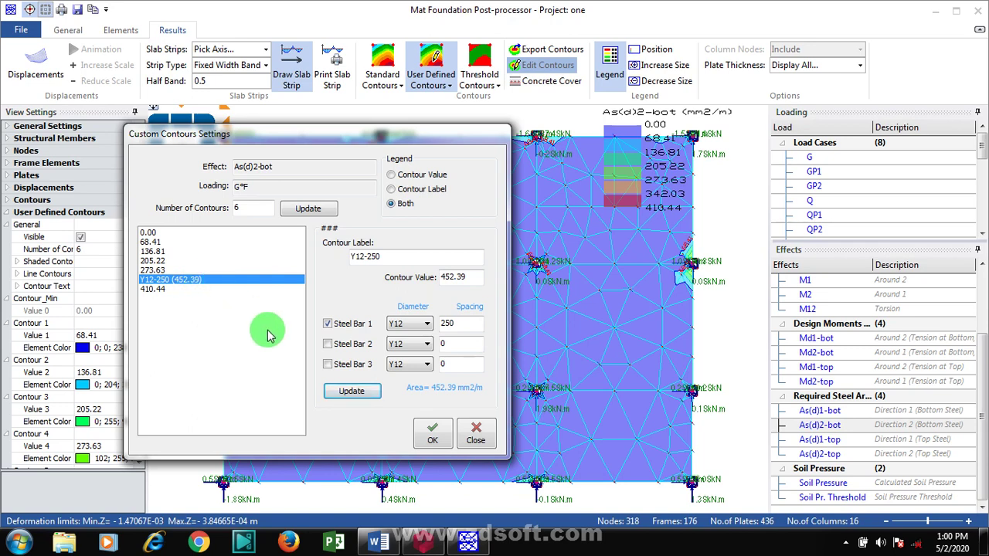
click(395, 176)
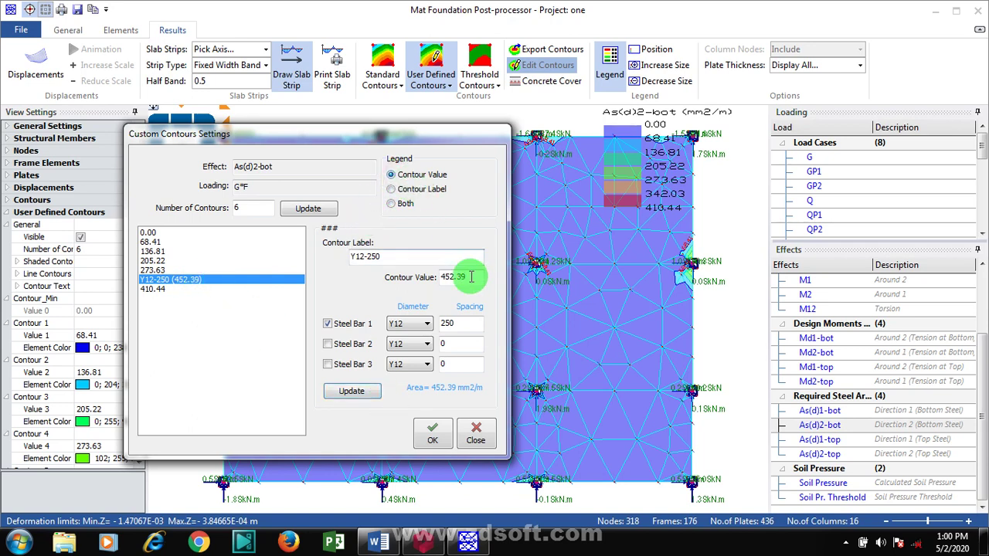
click(347, 394)
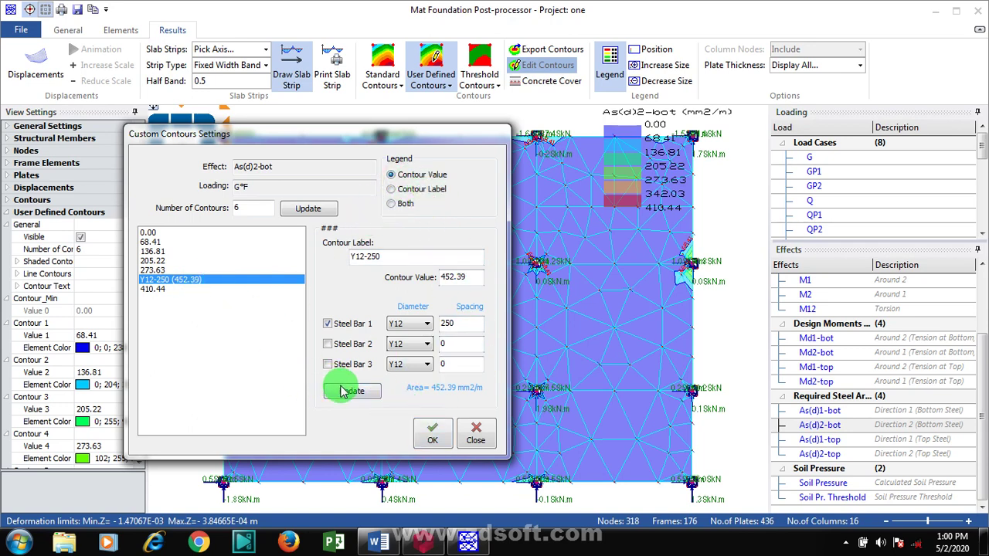
click(424, 434)
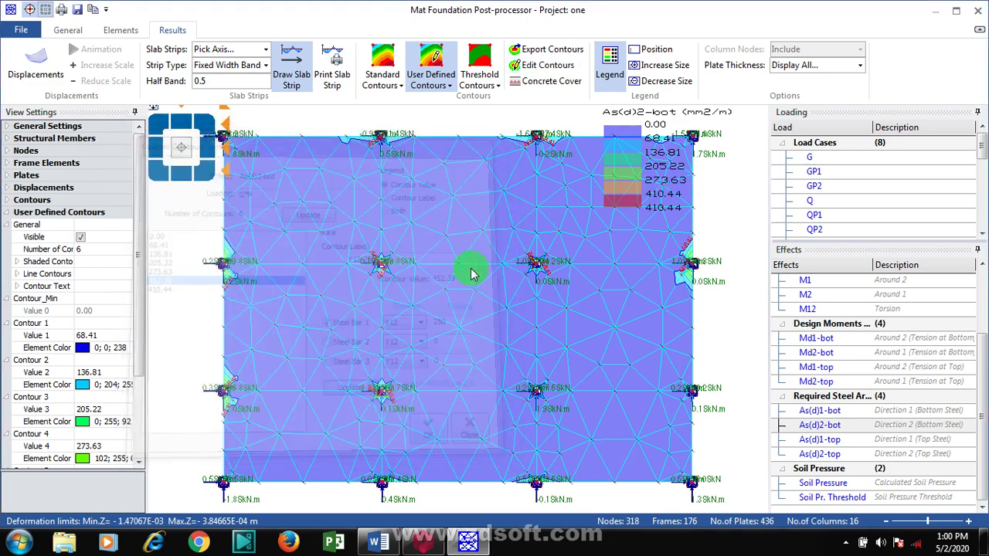
click(558, 49)
click(632, 328)
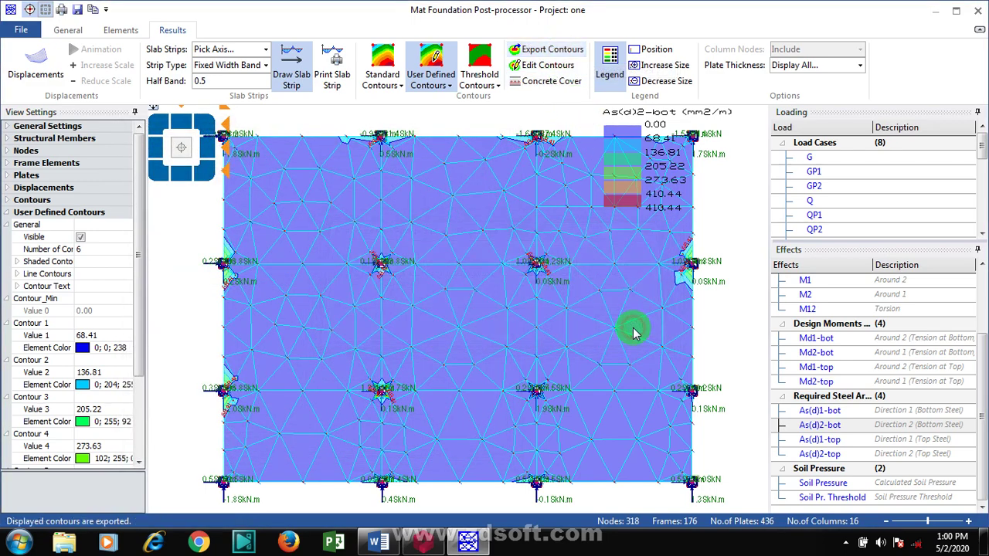
- Assign Y12 bars at 200 spacing to the 428.25 contour of As(d)1-top and export the contours
click(808, 440)
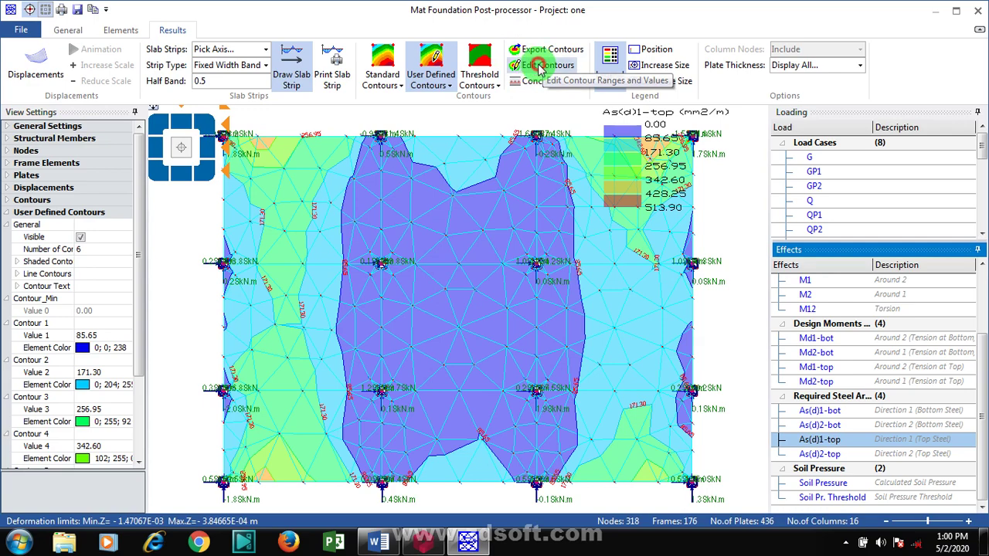
click(540, 65)
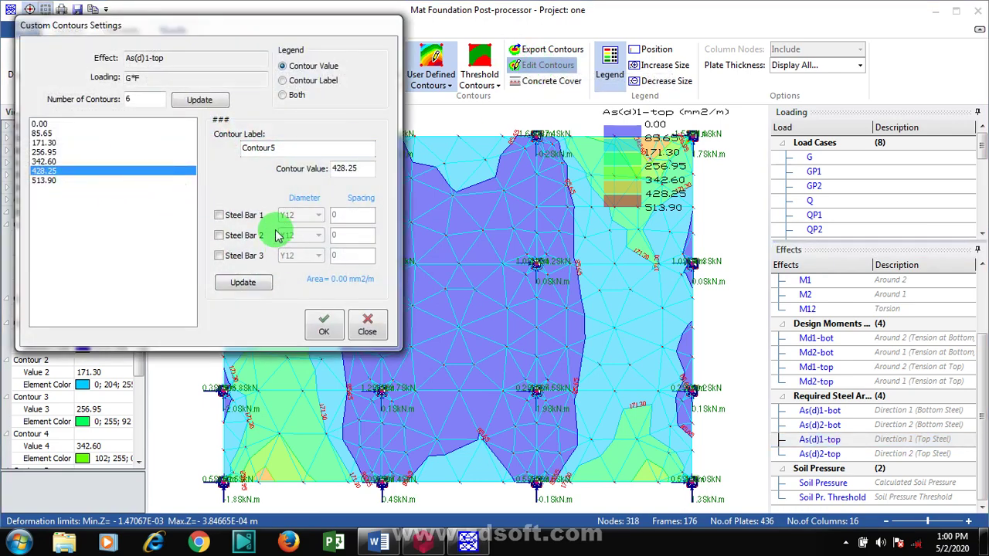
click(218, 215)
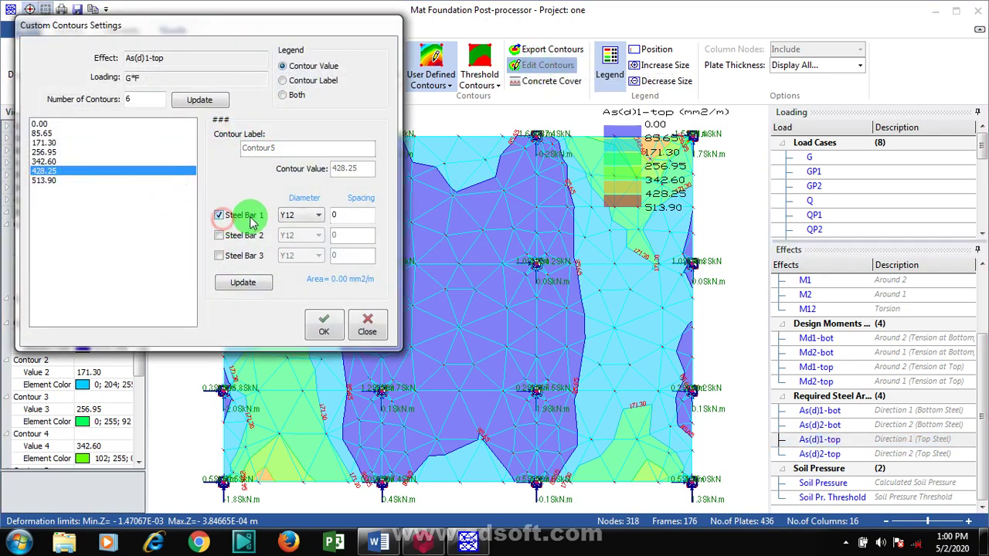
double_click(342, 218)
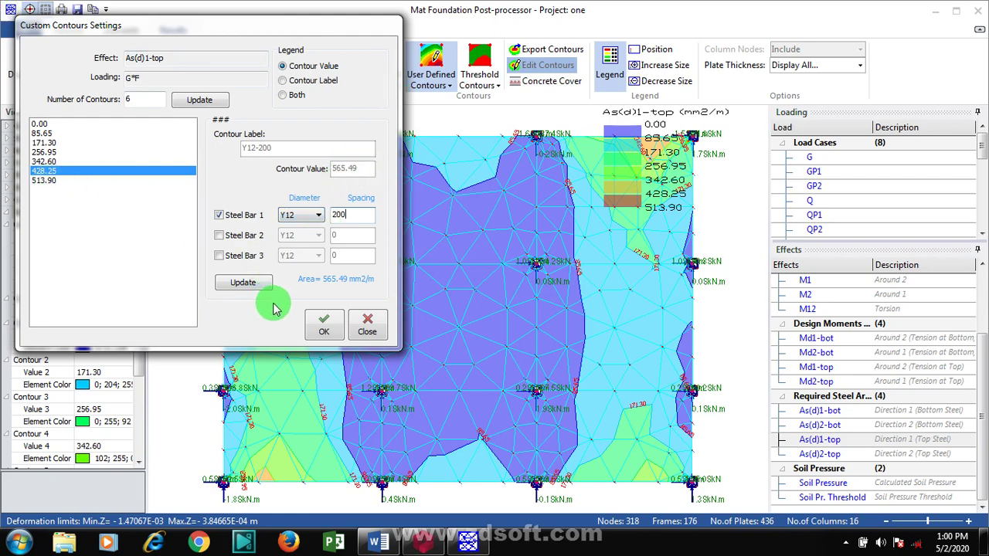
click(323, 331)
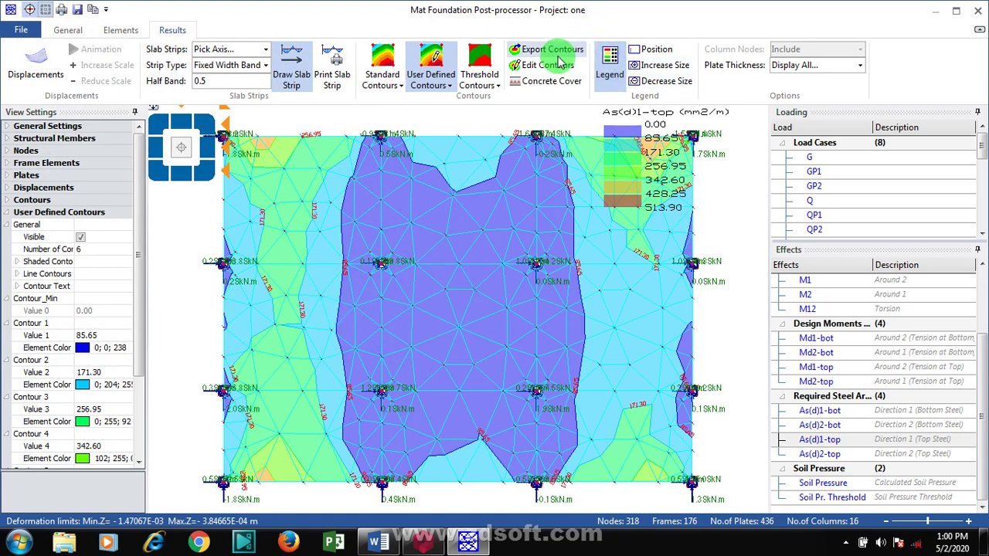
click(551, 49)
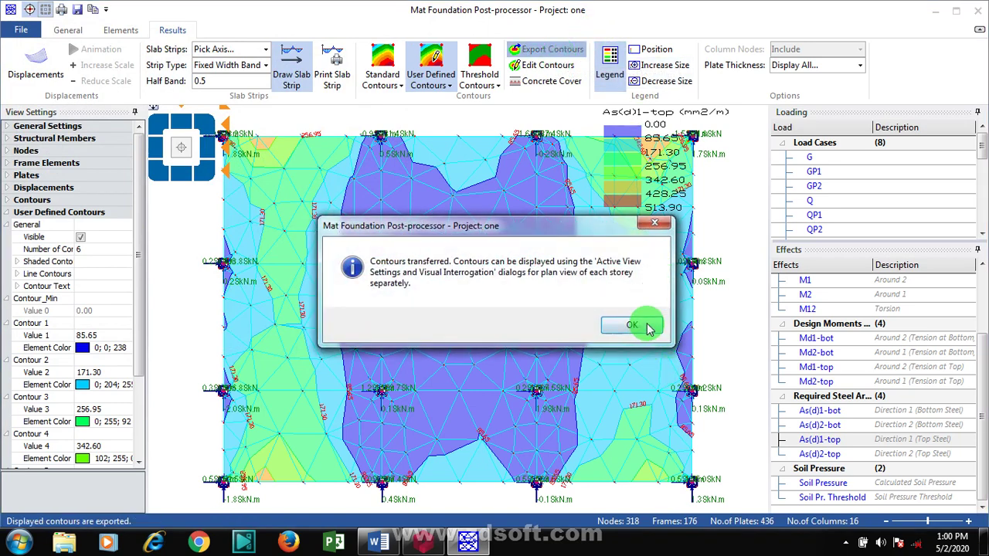
click(648, 327)
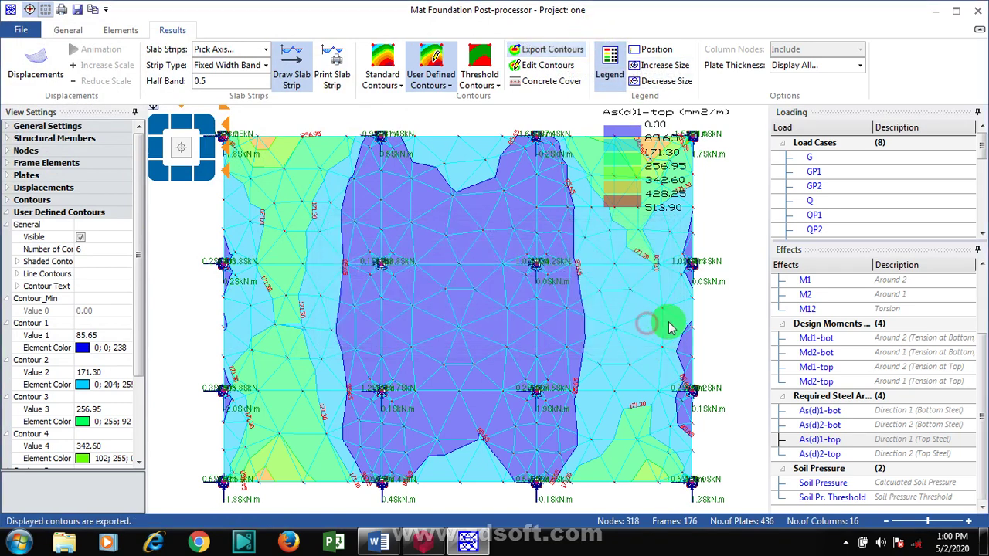
- Display the As(d)2-top contours and update the fifth contour with Y12 bars at 200 spacing
click(833, 455)
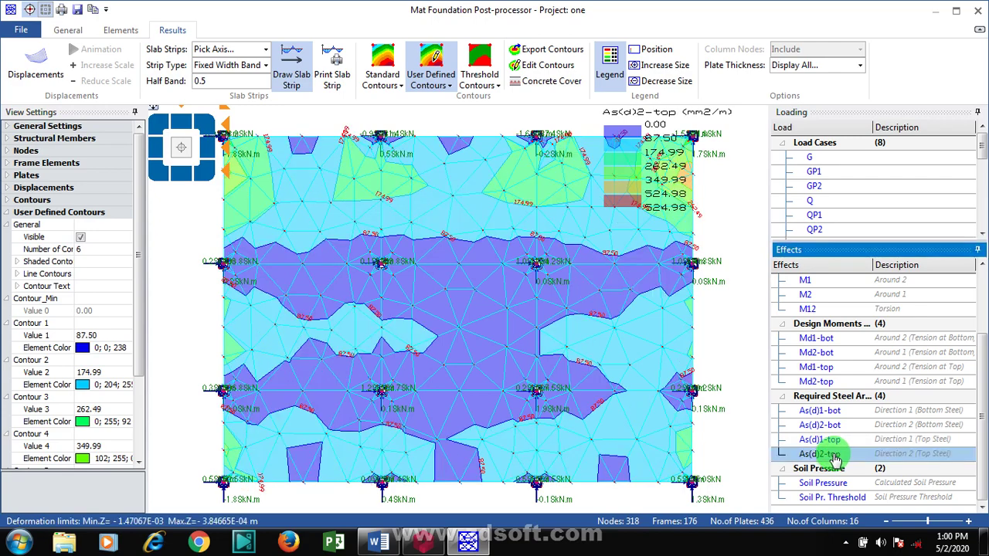
click(559, 71)
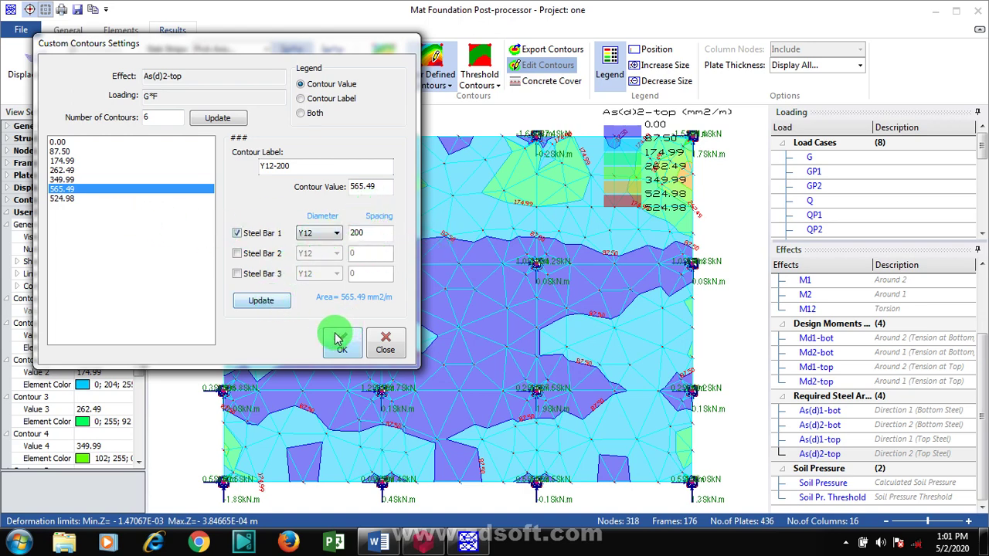
click(279, 306)
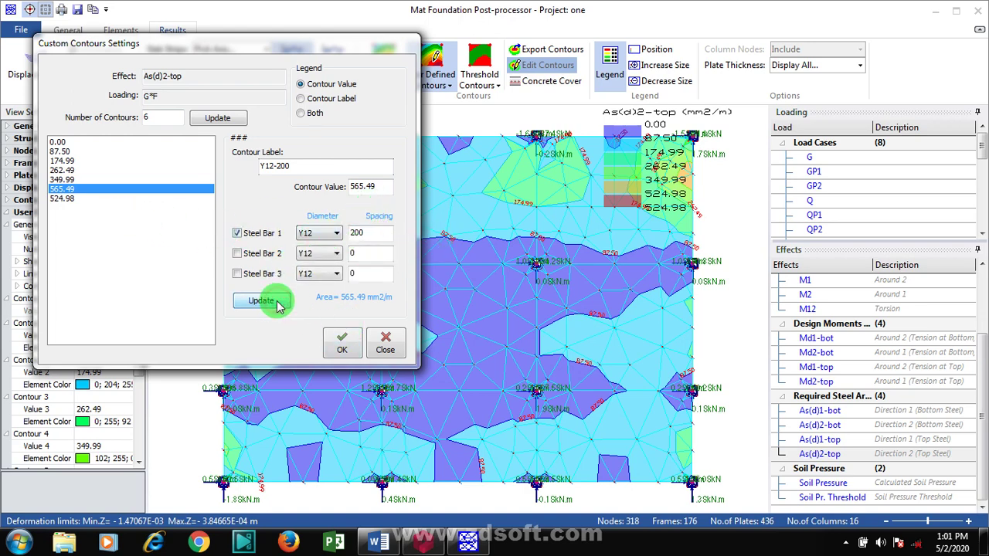
click(344, 346)
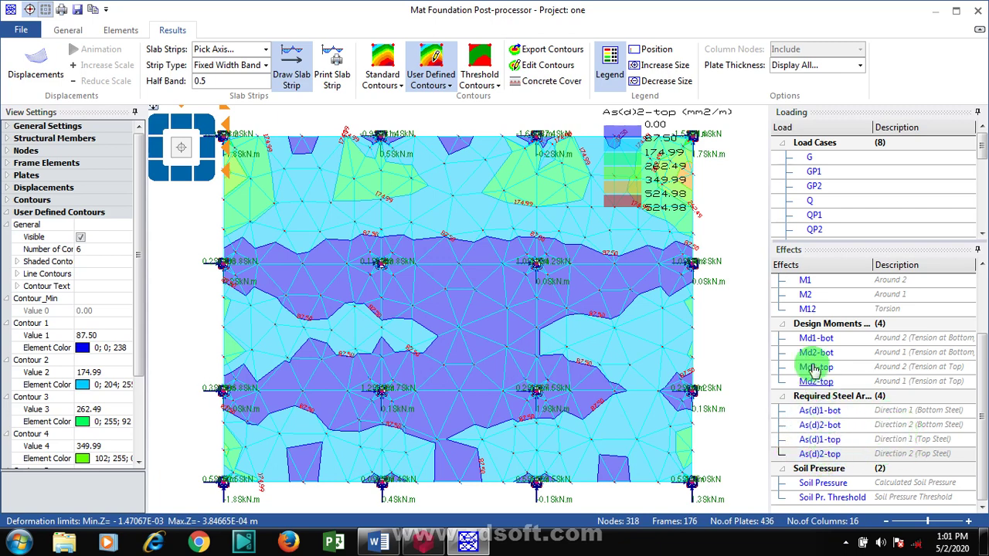
click(263, 70)
click(260, 68)
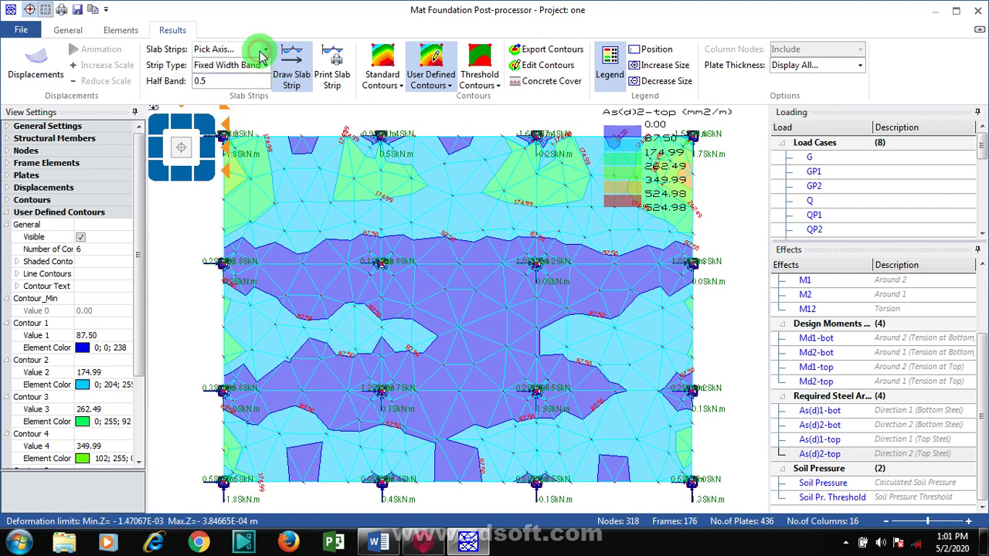
- Exit the mat foundation post-processor with the slab strip FE results transferred, and close the floor analysis dialog back in ProtaStructure
click(261, 51)
click(262, 50)
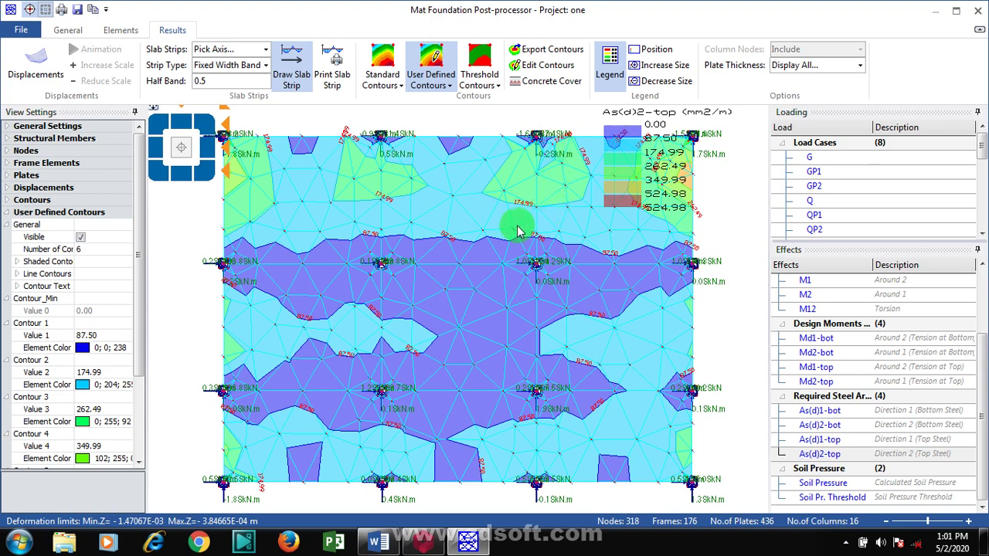
click(978, 19)
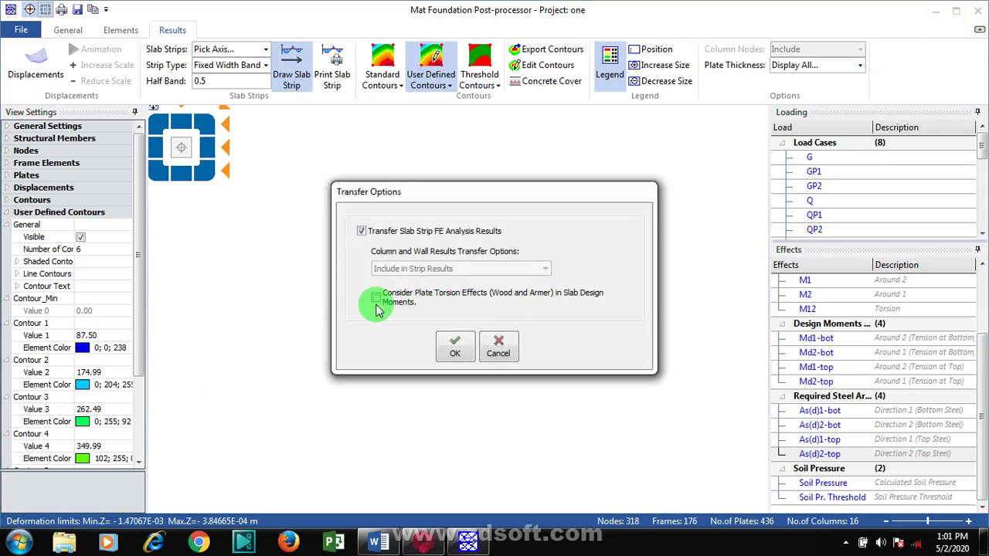
click(458, 349)
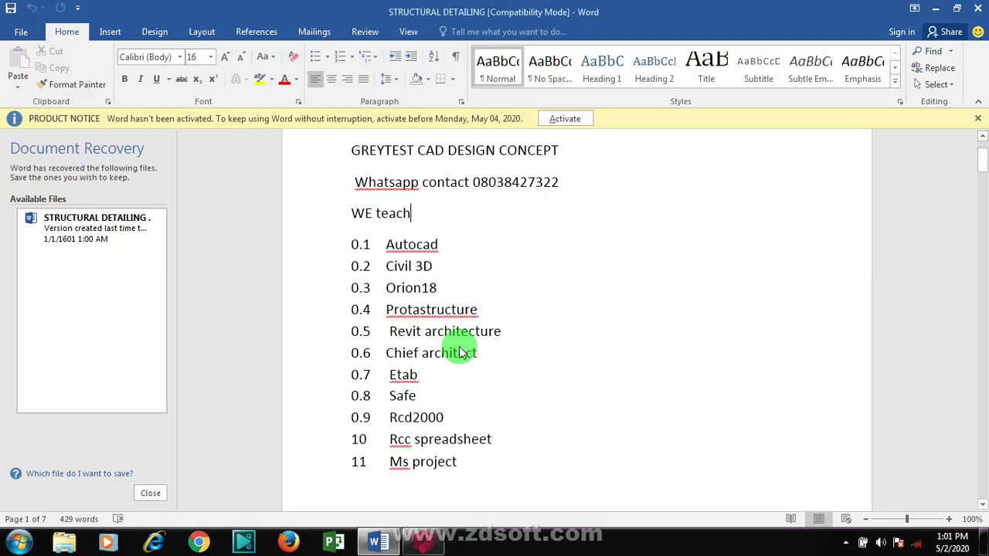
click(423, 543)
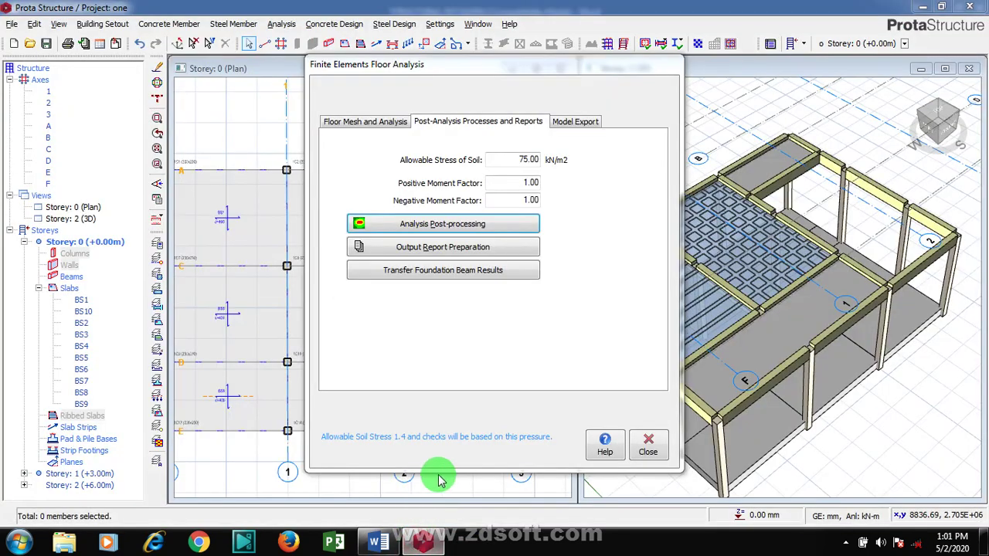
click(646, 447)
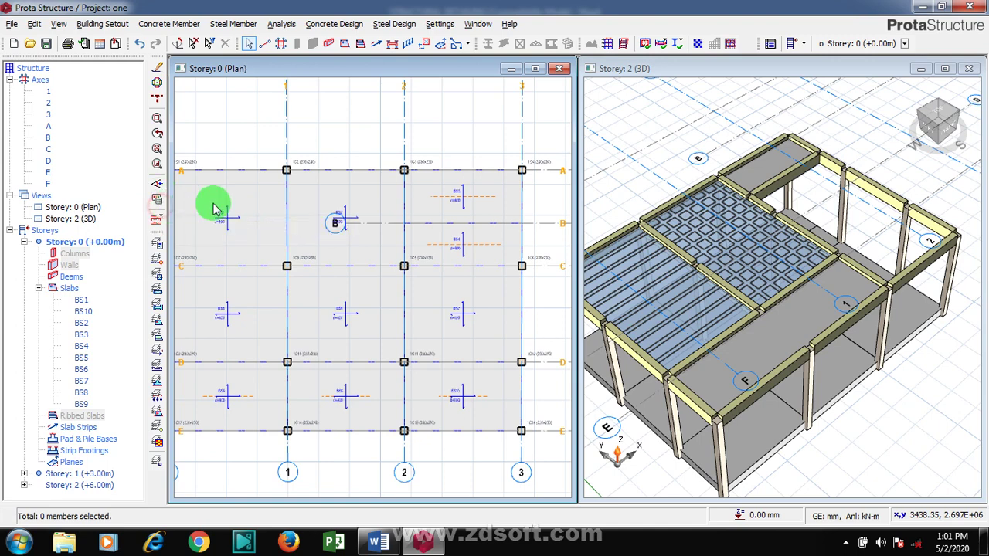
- Display the exported As(d)1-bot custom FE contours on the Storey 0 plan, keeping the plan clear of the settings dialog
click(458, 296)
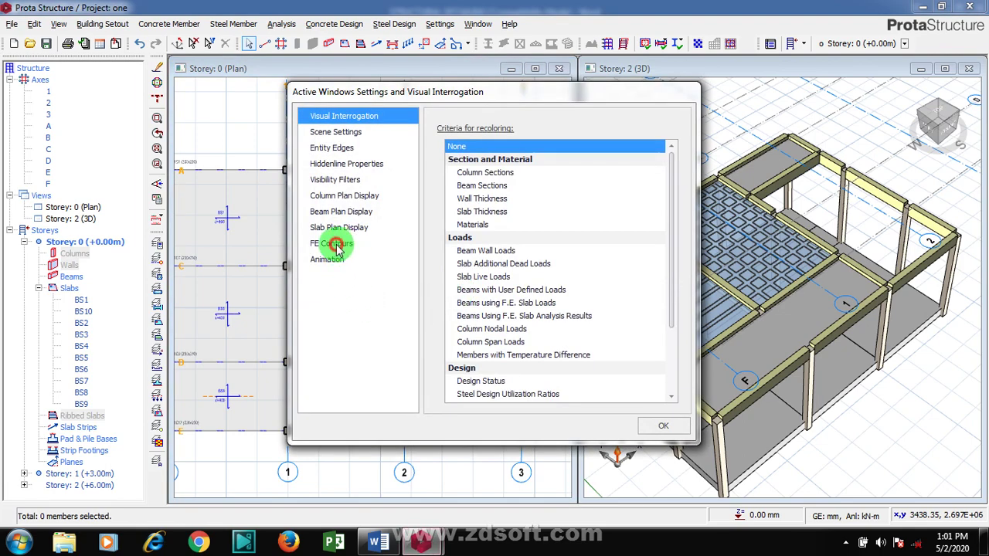
click(337, 247)
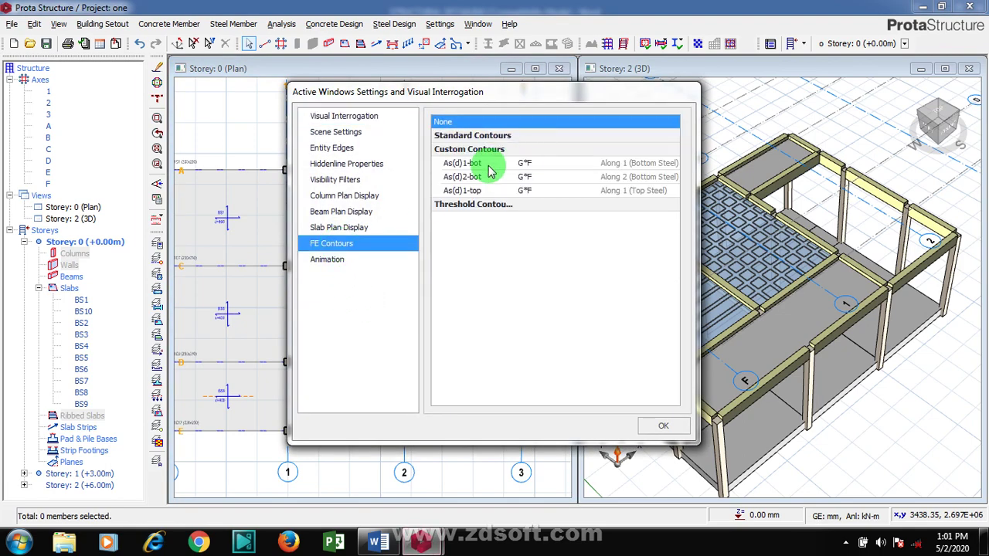
click(458, 163)
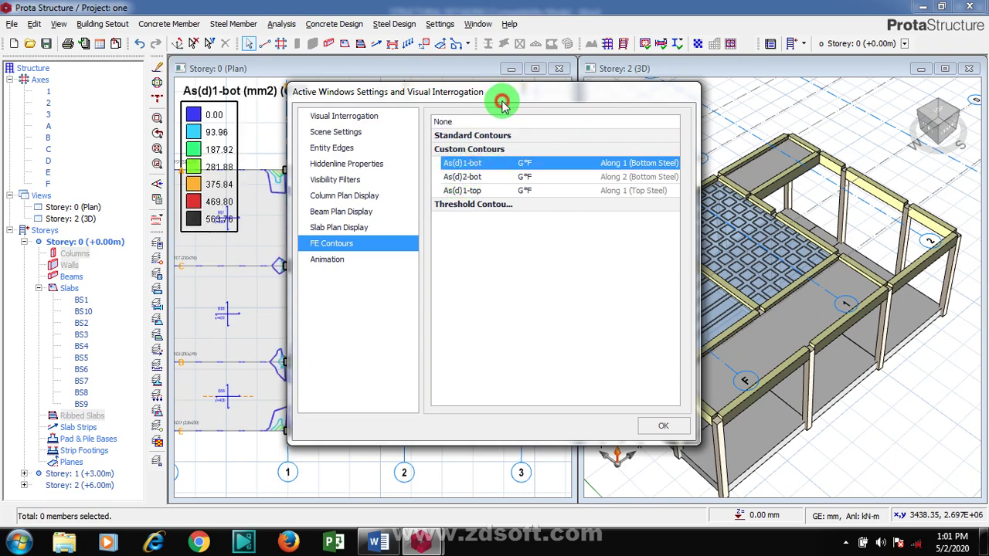
drag(502, 94, 806, 108)
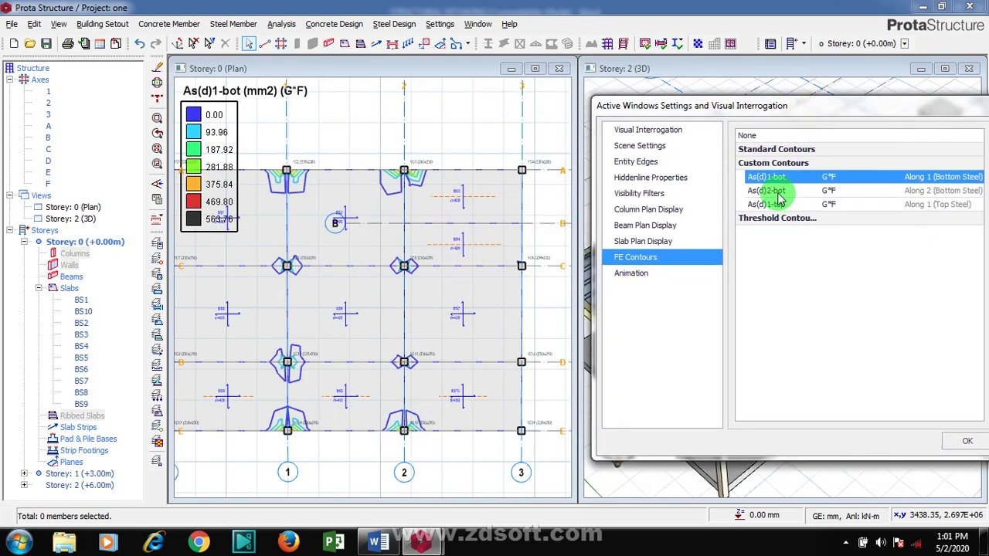
- Compare the As(d)2-bot and As(d)1-top custom contours on the plan and accept As(d)1-bot as the displayed contour set
click(775, 191)
click(777, 206)
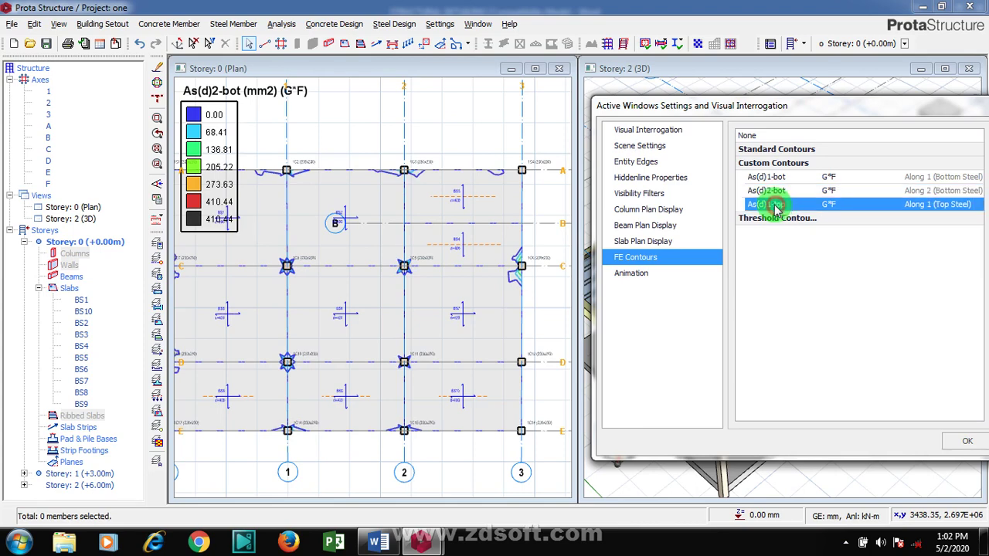
click(772, 191)
click(767, 178)
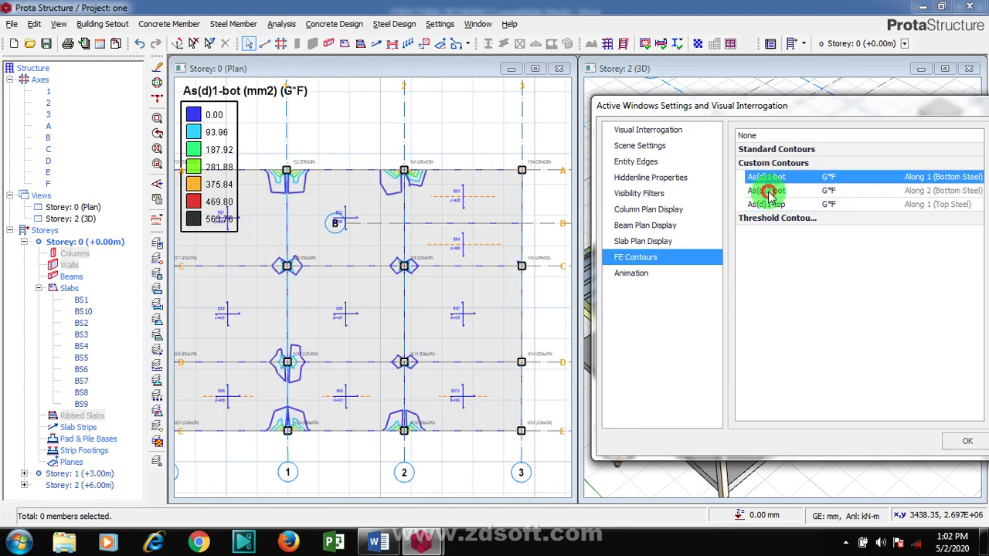
click(769, 191)
click(769, 204)
click(766, 177)
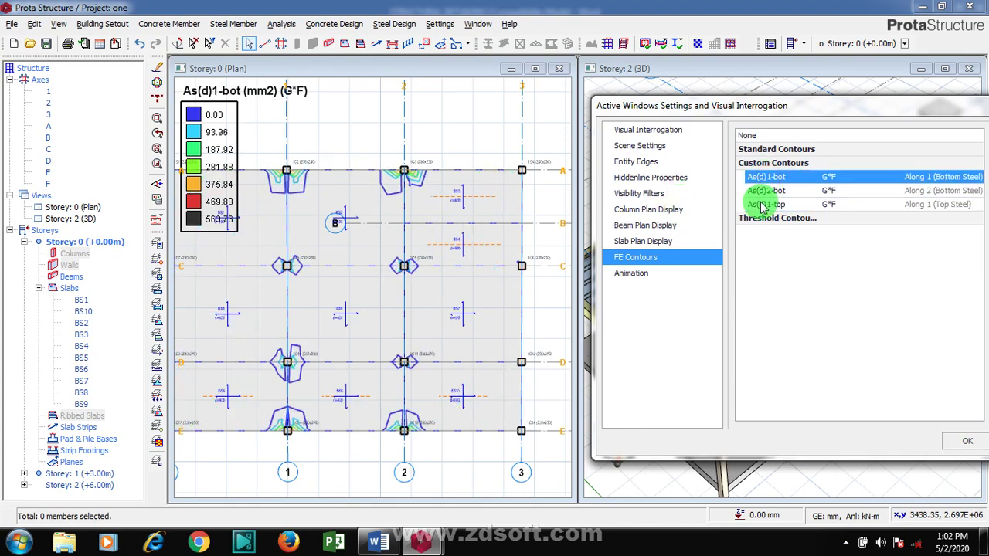
click(755, 107)
drag(755, 107, 626, 109)
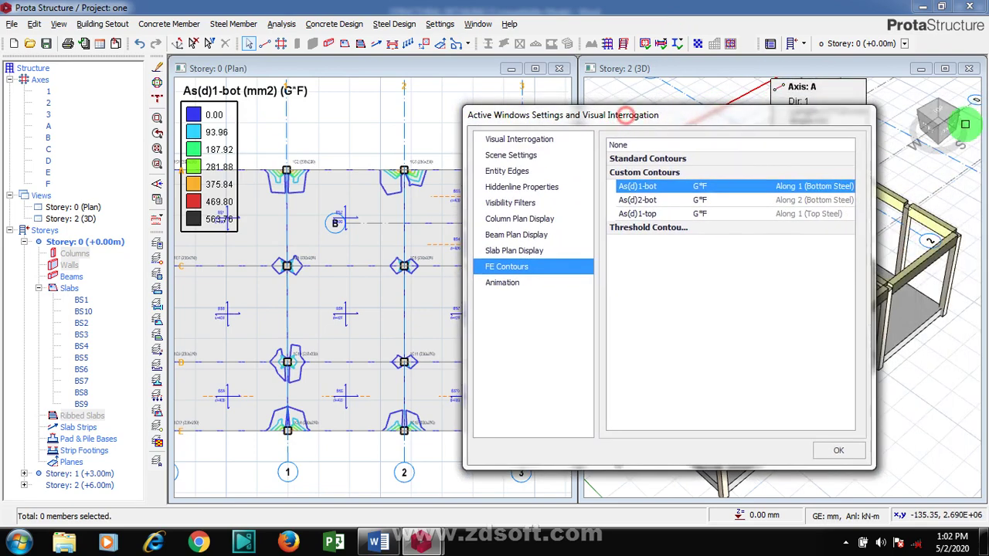
click(831, 453)
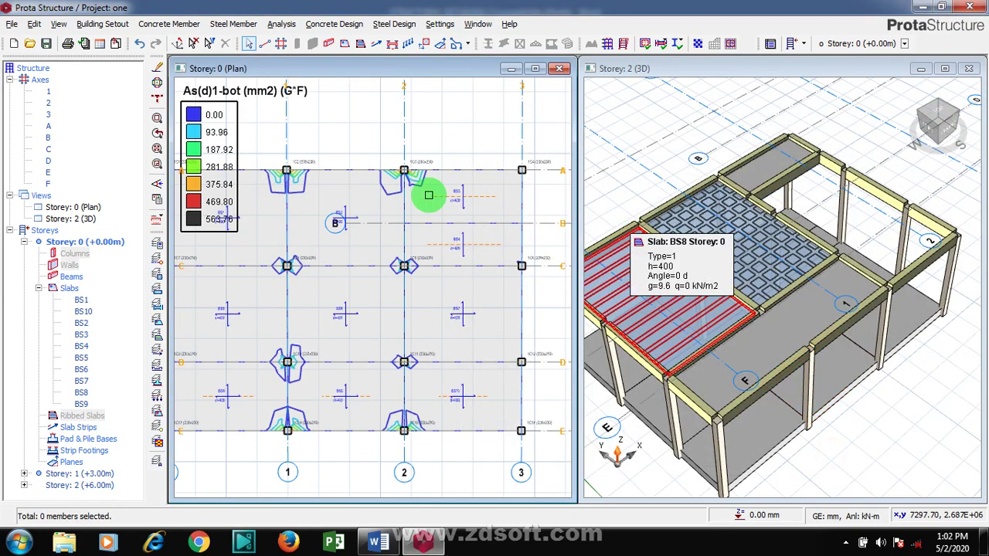
- Close the Storey 2 3D view and maximise the Storey 0 plan so the whole raft with its contours fills the workspace
click(157, 148)
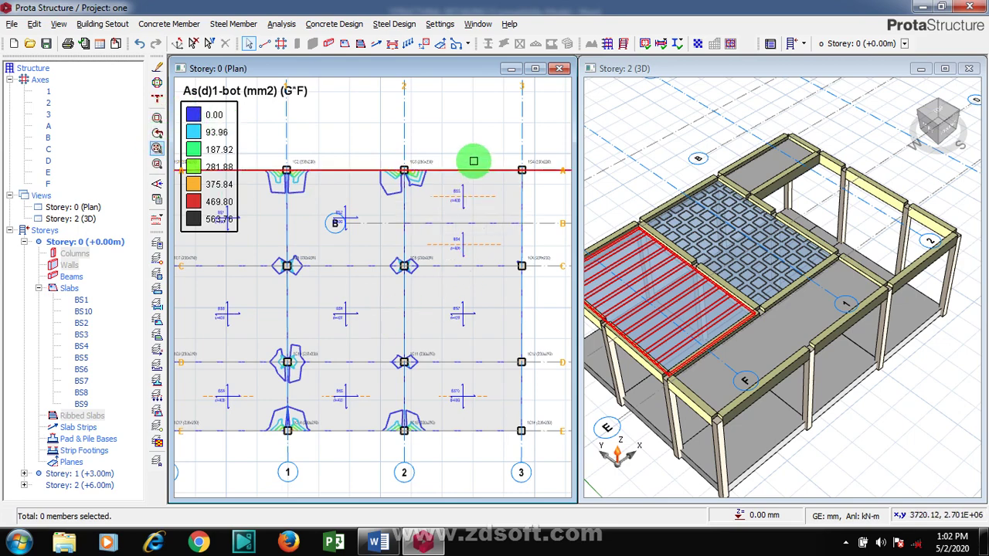
click(501, 149)
scroll(510, 155, up, 2)
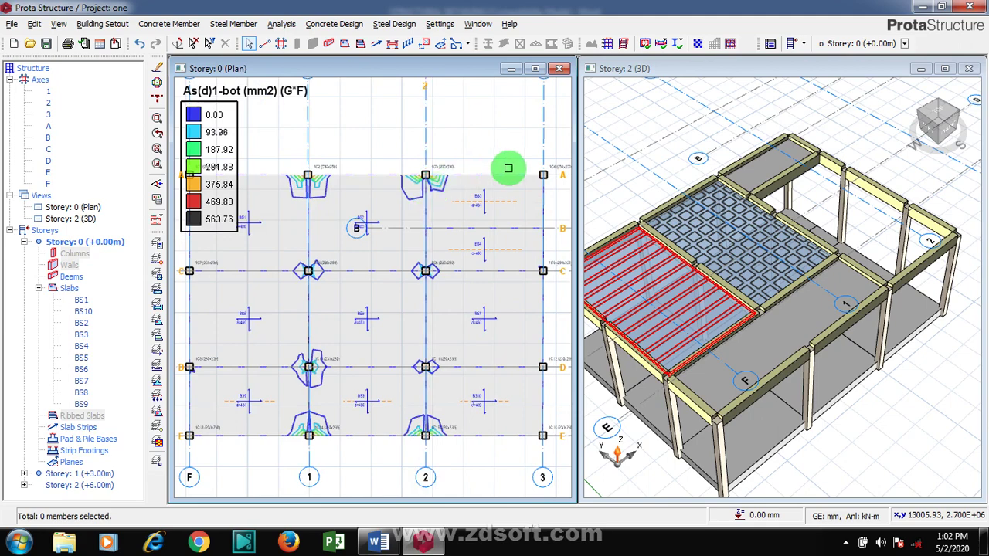
scroll(503, 167, down, 1)
scroll(384, 169, up, 1)
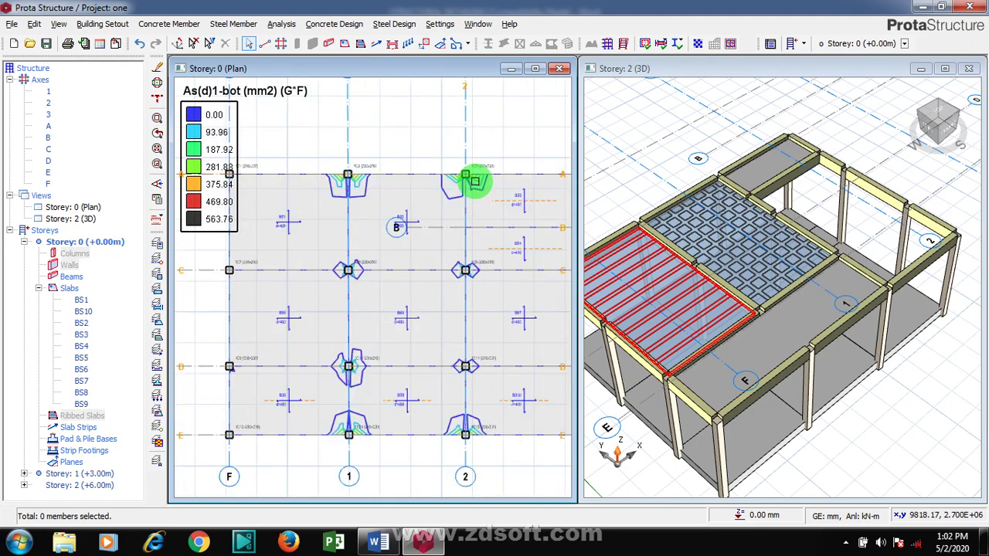
click(968, 70)
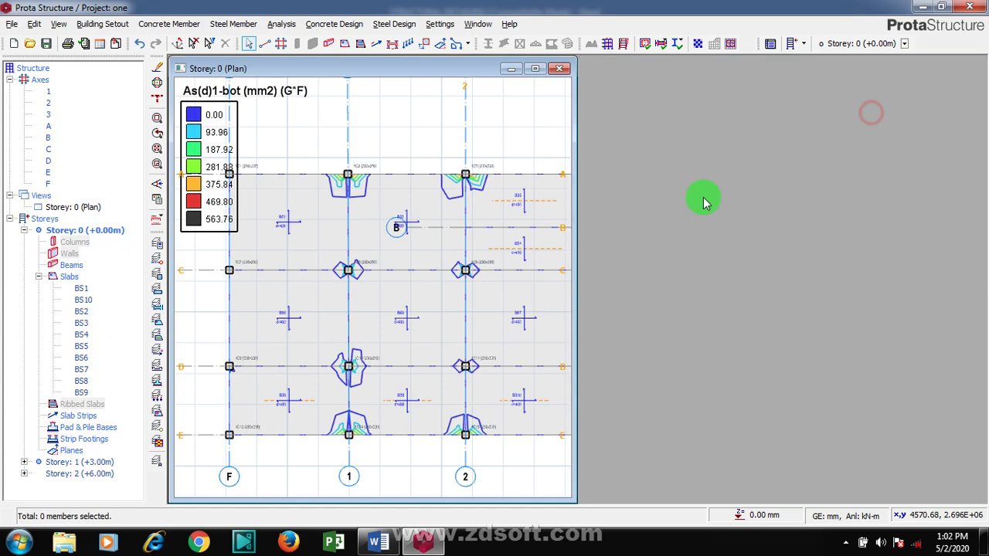
click(535, 69)
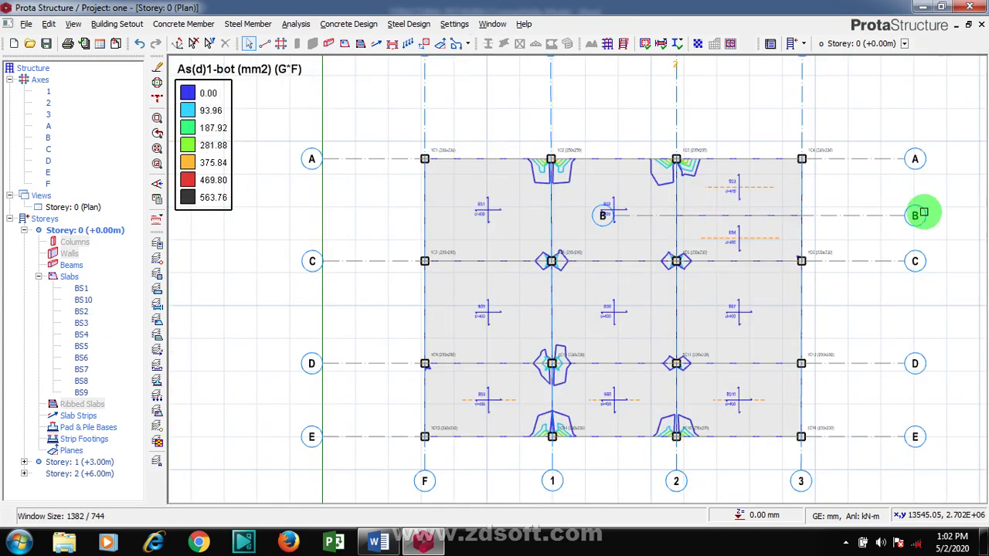
scroll(915, 202, up, 1)
scroll(803, 243, down, 1)
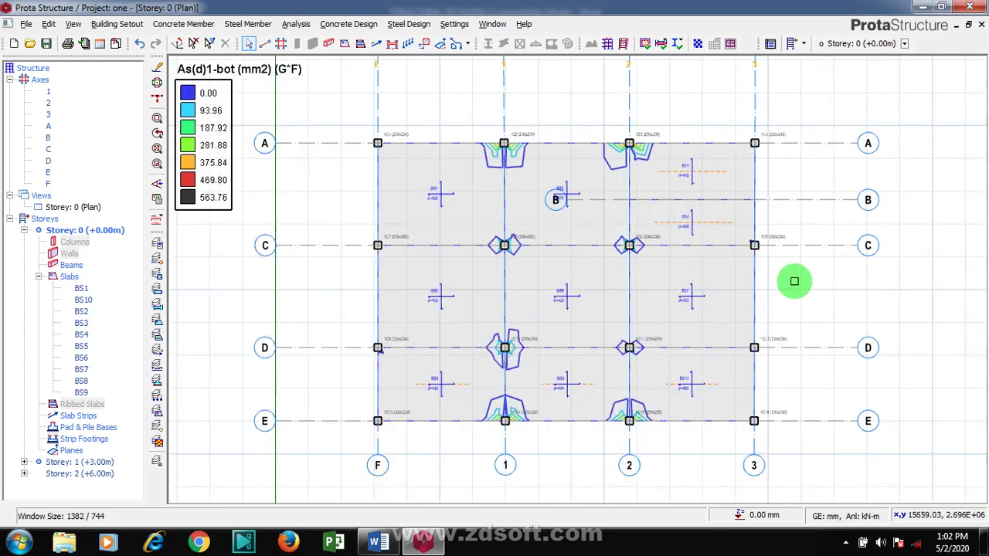
scroll(797, 280, up, 1)
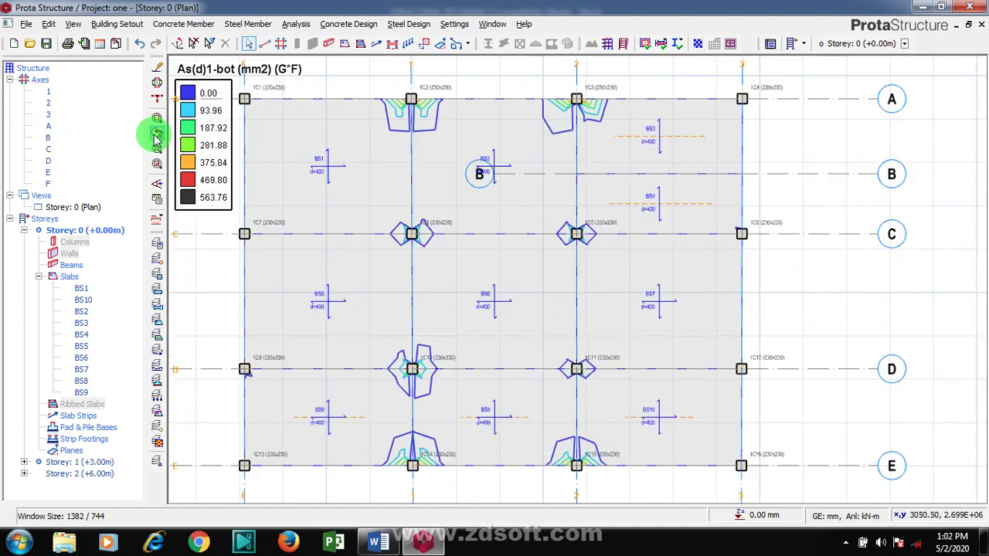
click(161, 223)
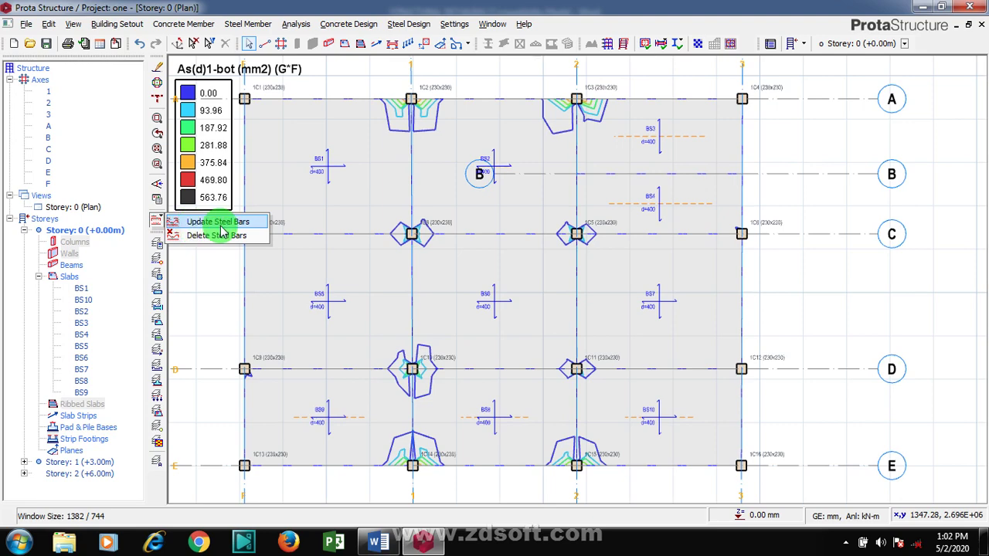
click(186, 261)
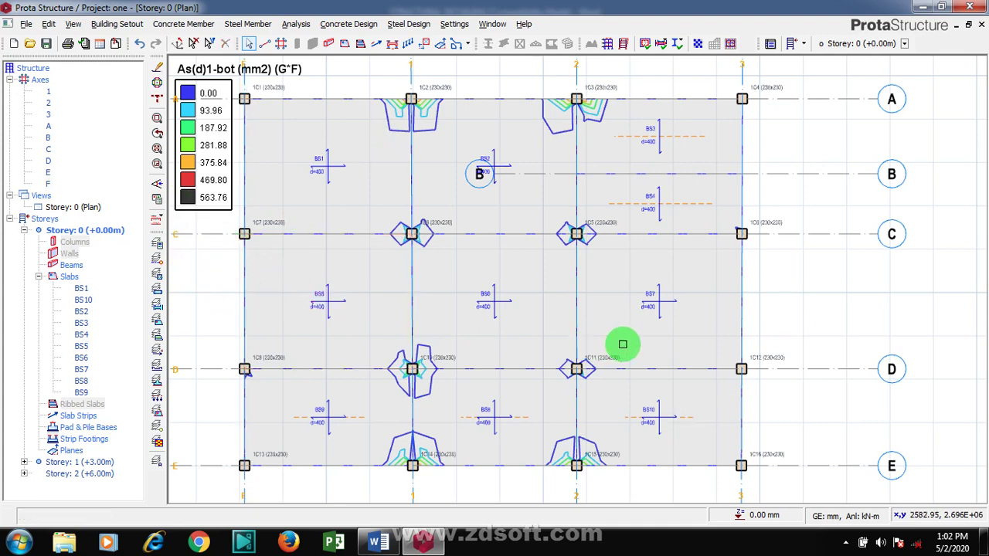
- Set up a new slab strip as an FE Strip with the Integral Strip option enabled, keeping 50 longitudinal and 10 transverse points
click(374, 48)
click(85, 137)
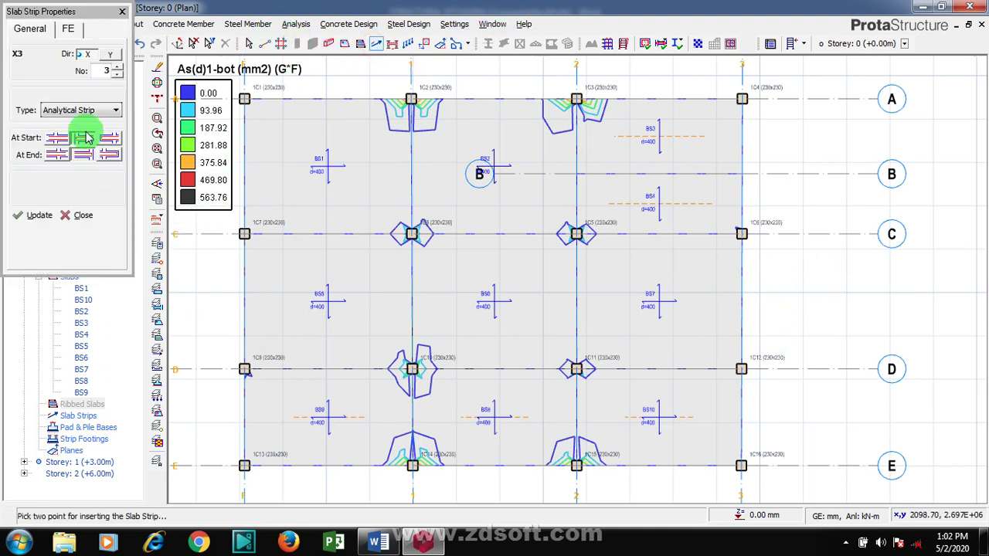
click(69, 29)
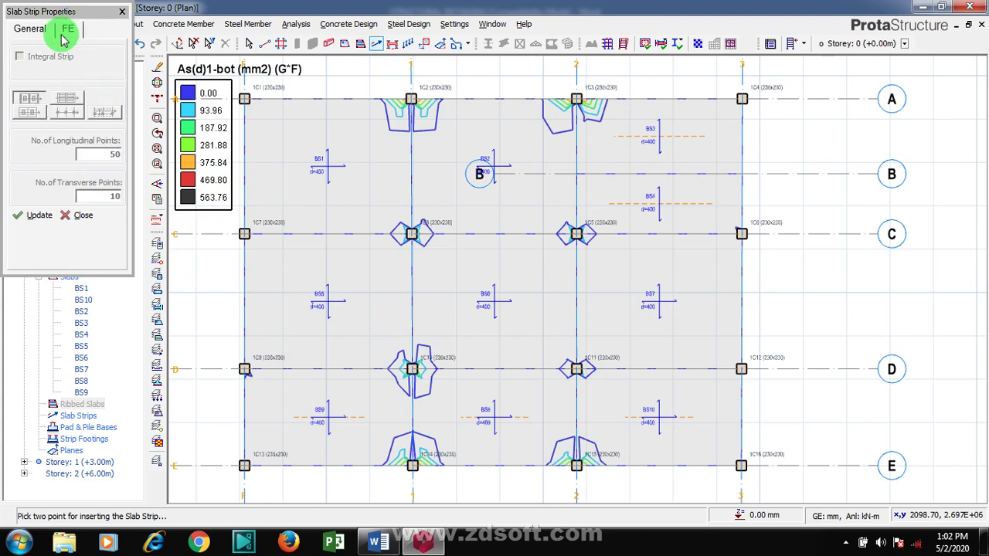
click(41, 27)
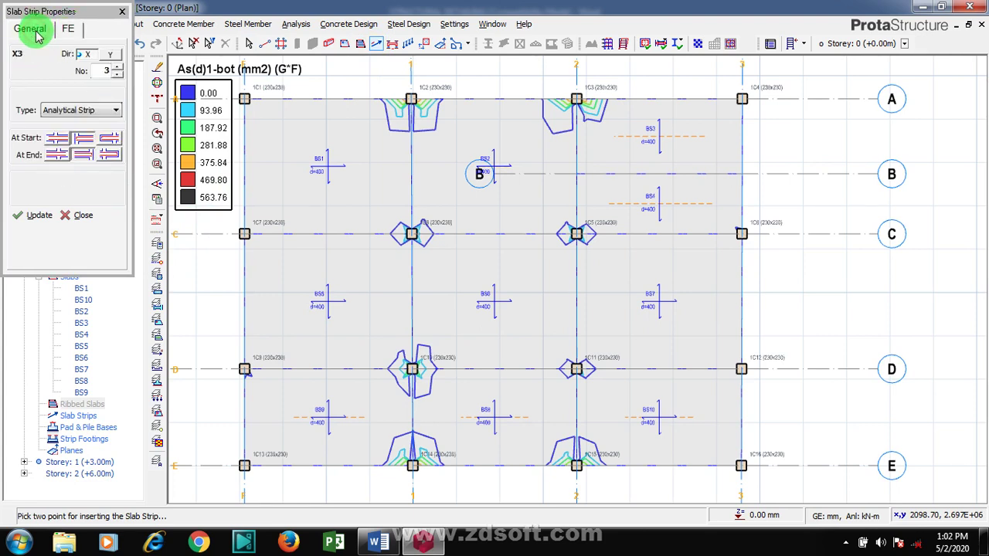
click(89, 112)
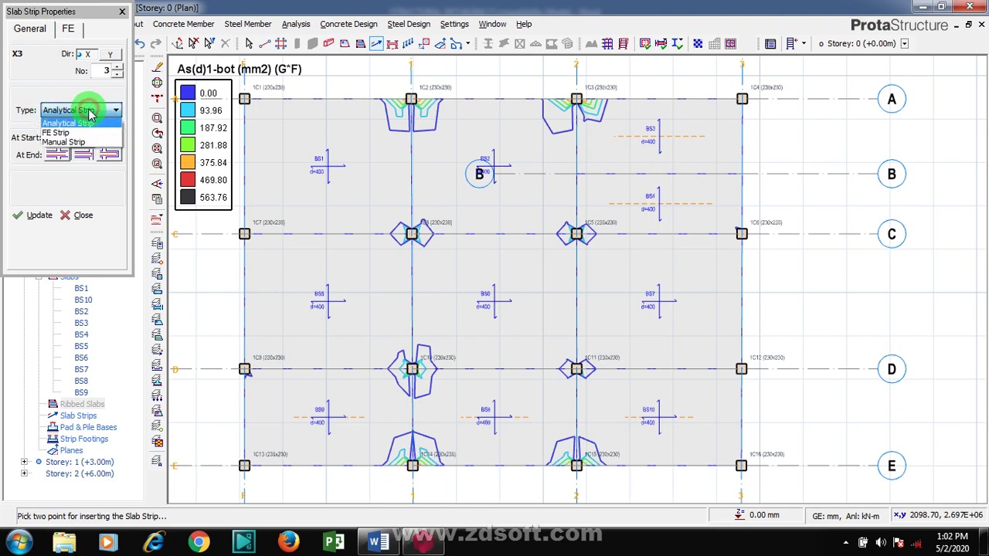
click(65, 135)
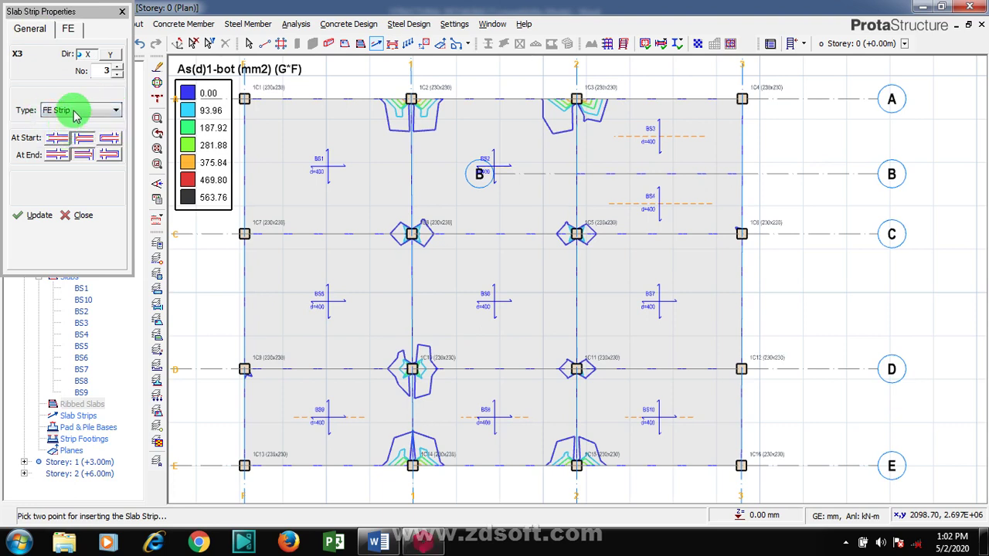
click(71, 29)
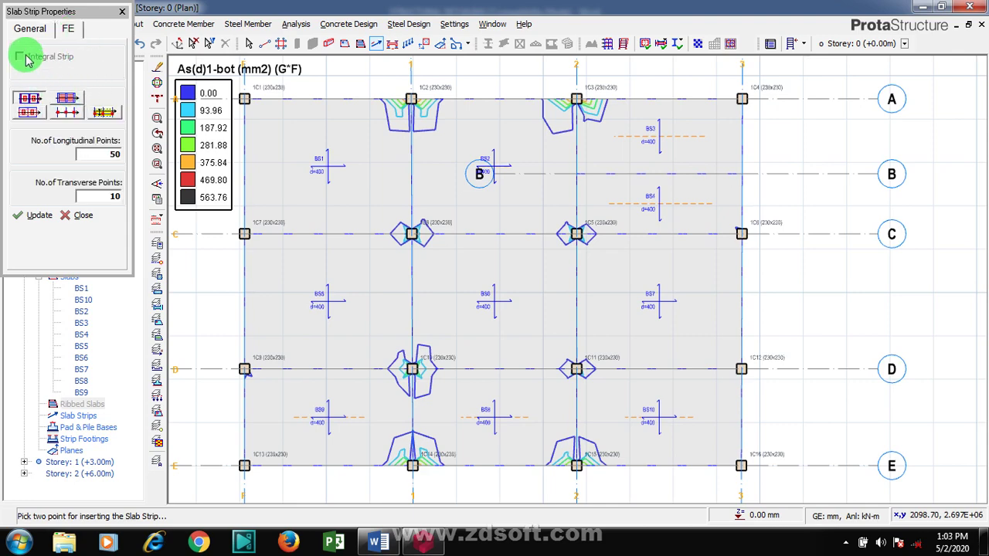
click(105, 113)
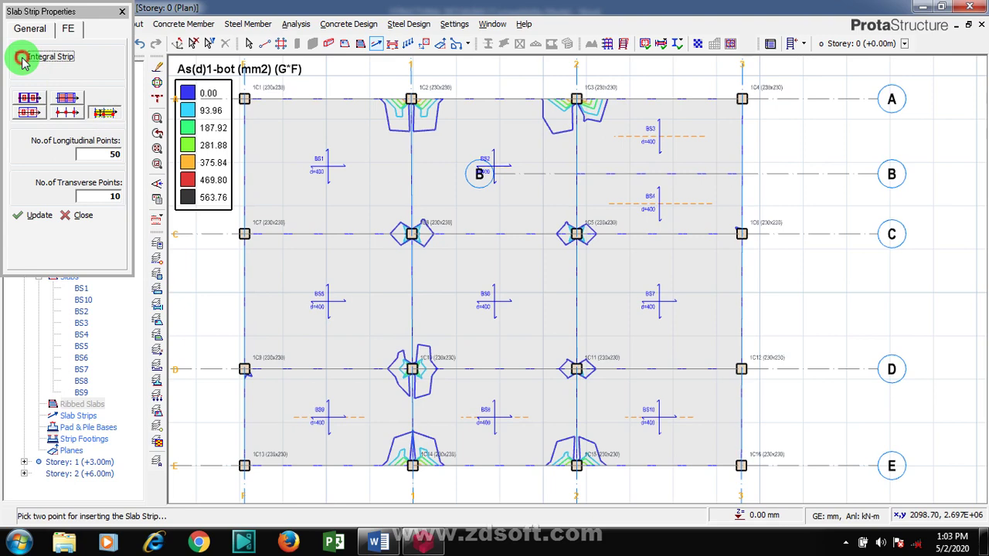
click(22, 58)
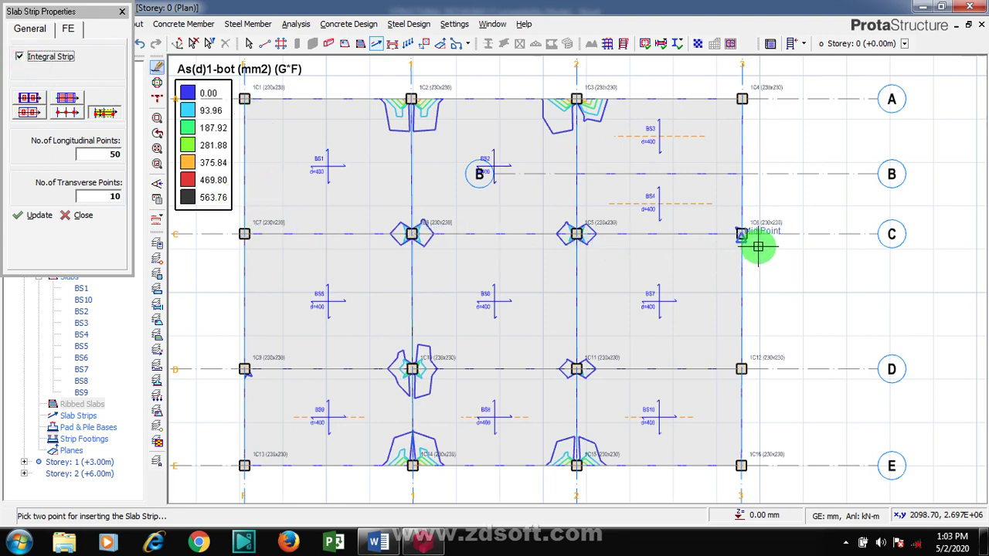
- Place FE strips along axes F and 1 from axis A to axis E, with 1000 mm extents on both sides
click(245, 99)
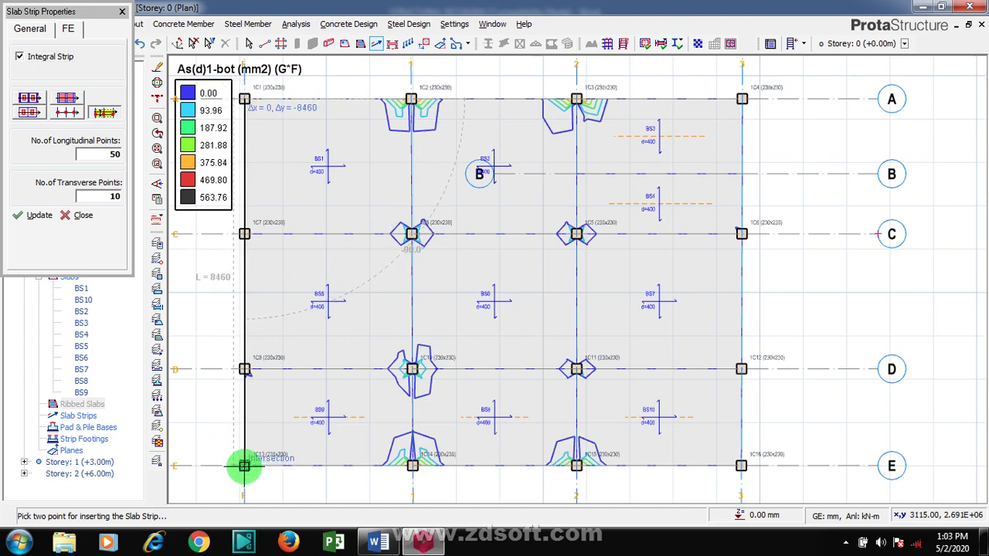
click(244, 467)
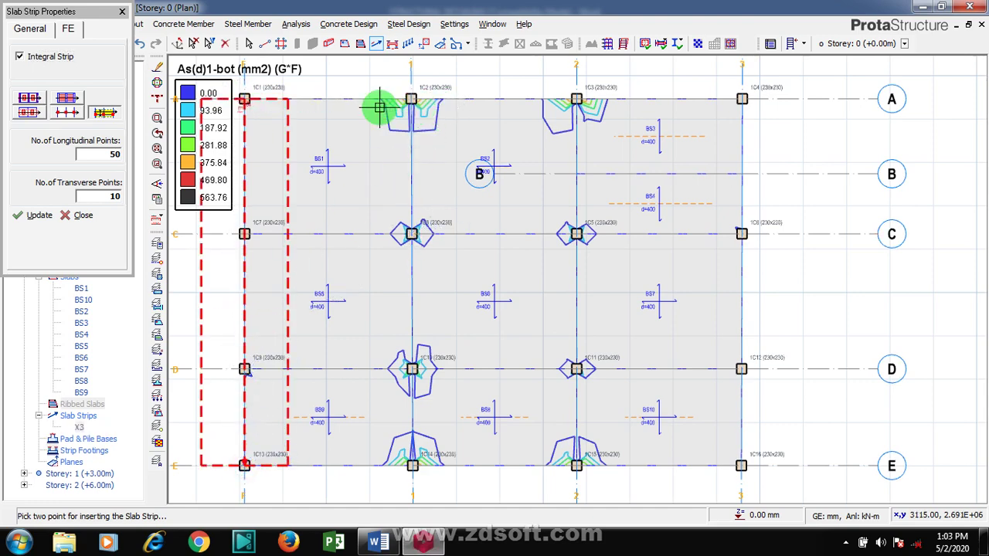
click(41, 29)
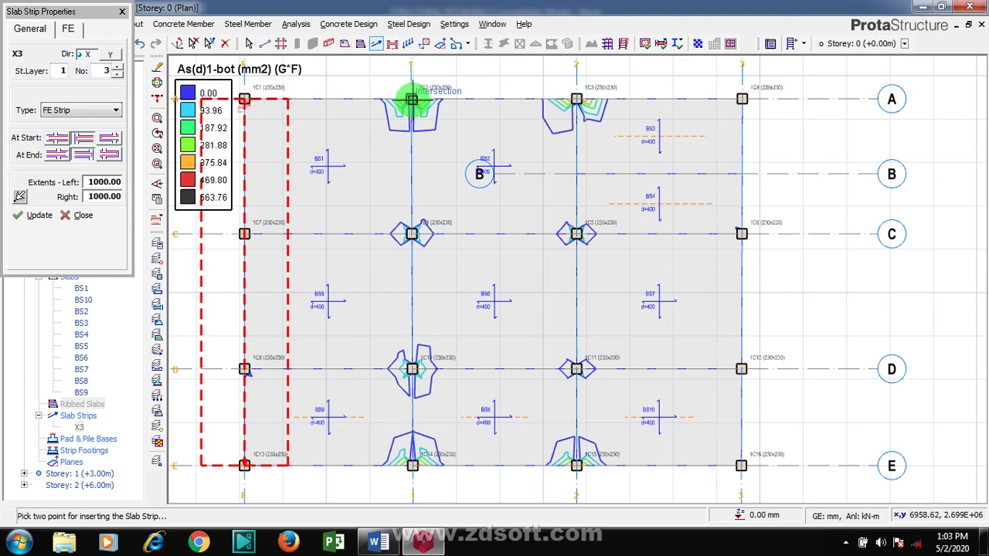
click(412, 99)
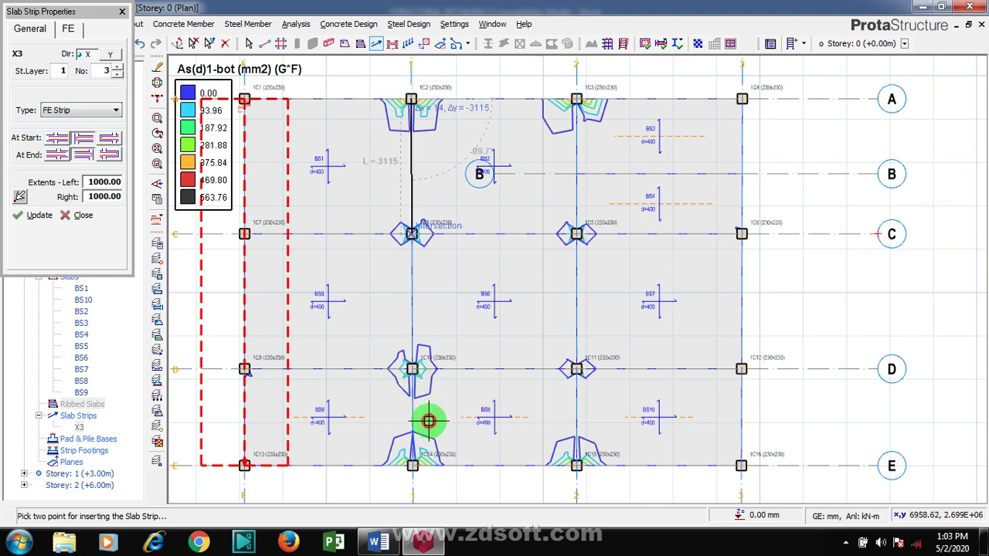
click(414, 465)
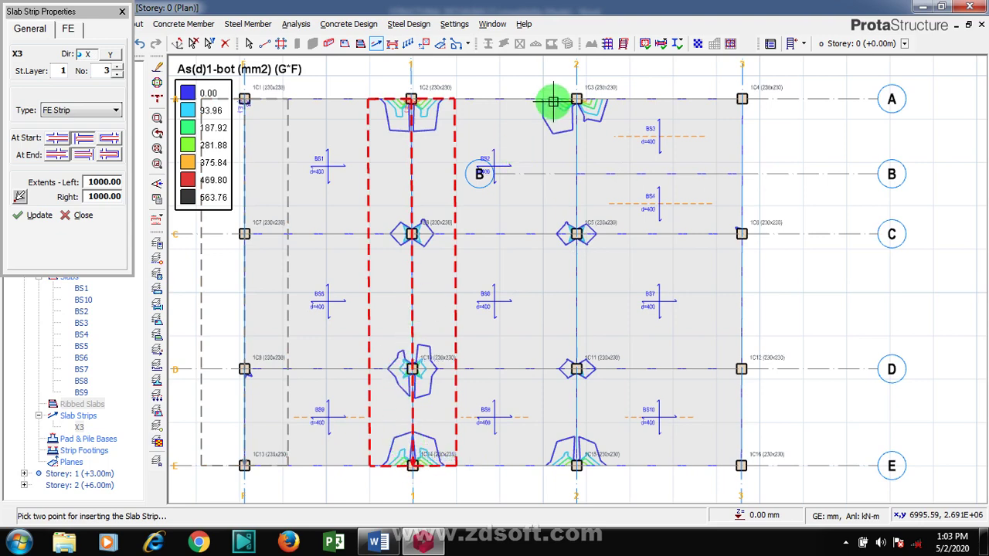
- Place two more FE strips along axes 2 and 3, each from axis A to axis E
click(578, 99)
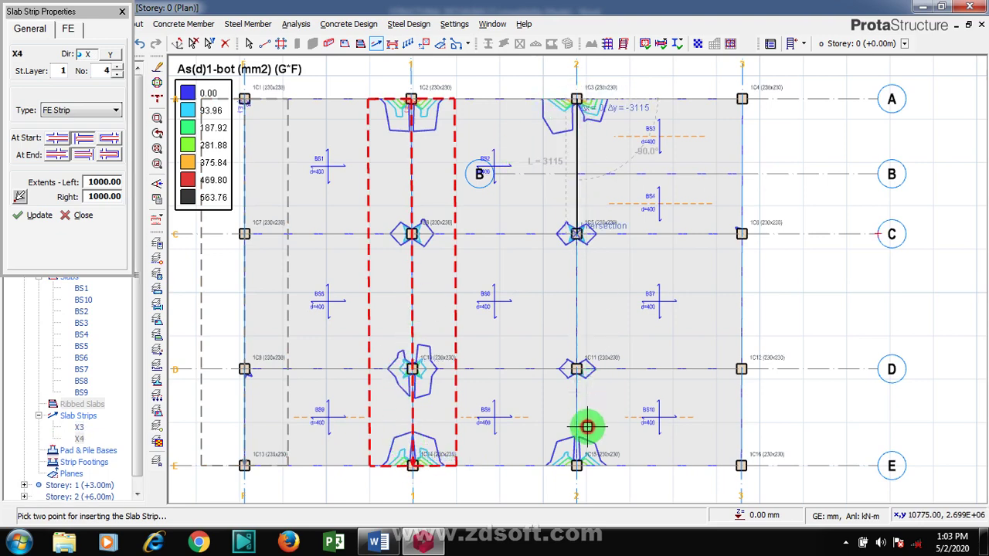
click(576, 465)
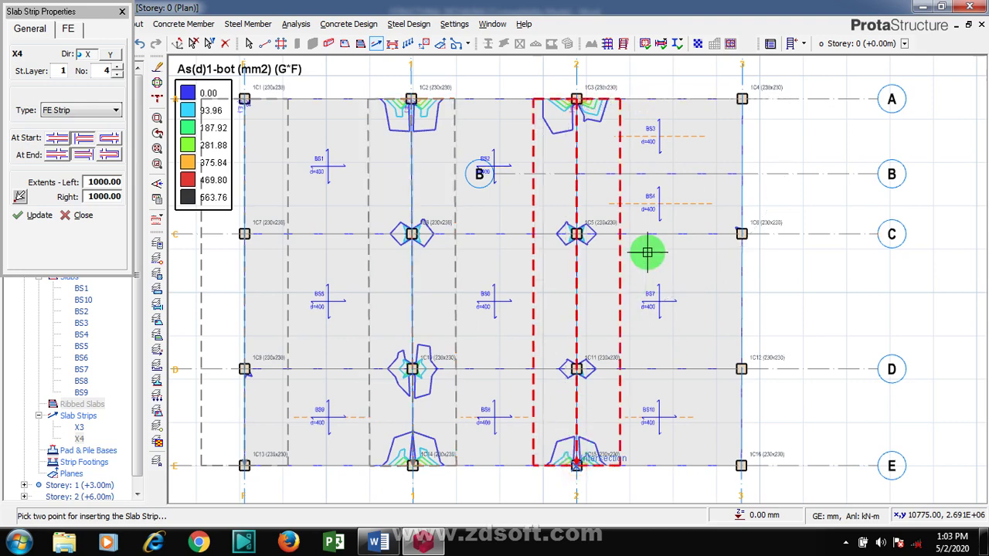
click(742, 98)
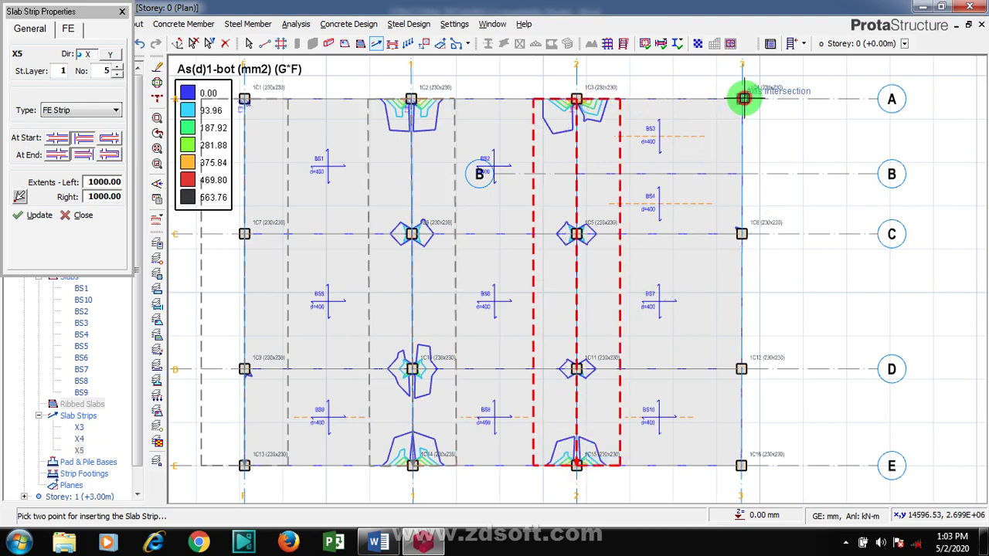
click(740, 464)
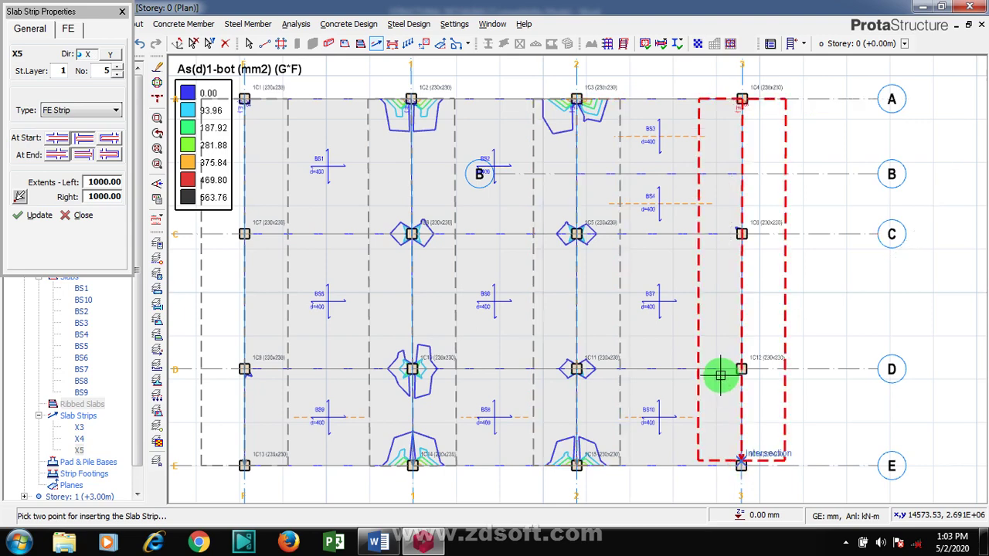
- Try an FE strip along axis A from axis F to axis 3, and place such strips along axes C, D and E
click(244, 99)
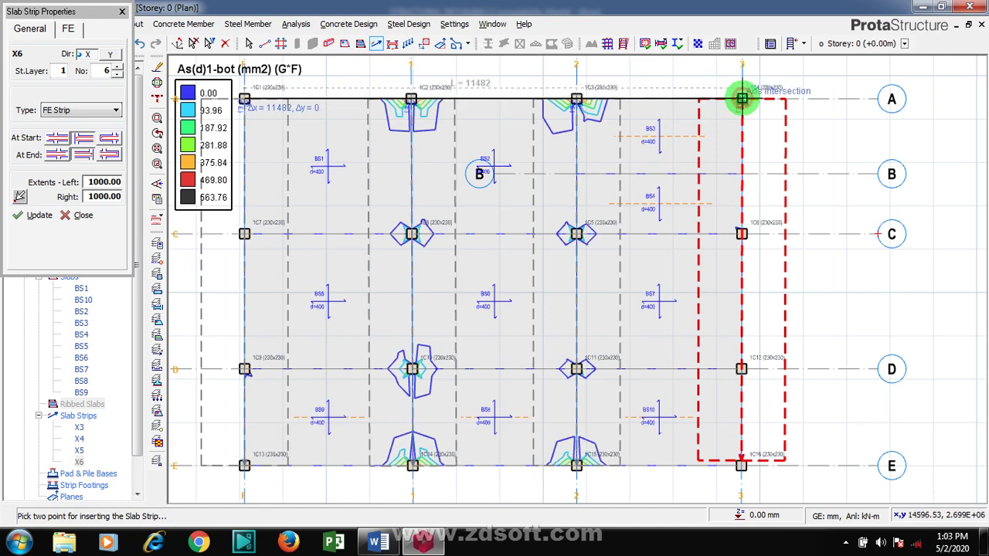
click(742, 99)
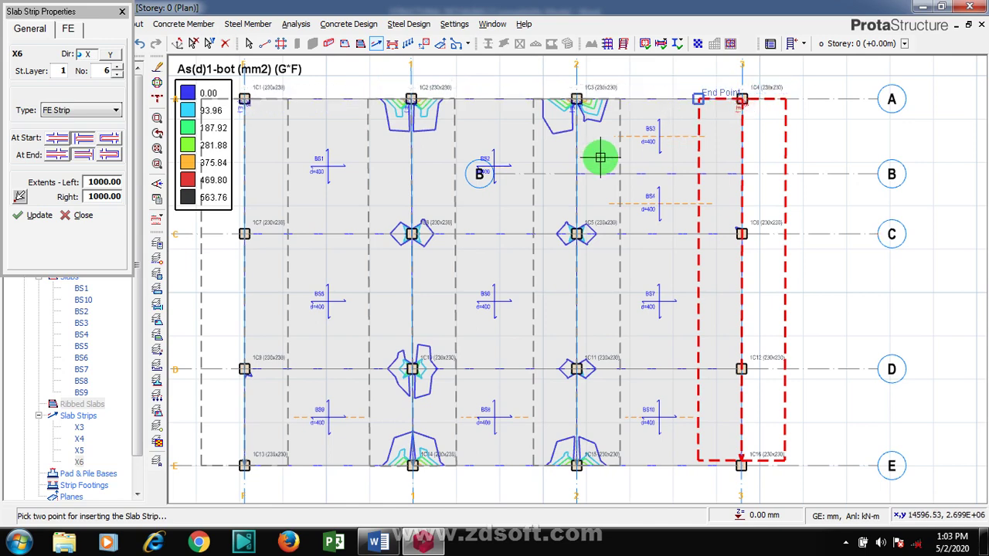
click(243, 234)
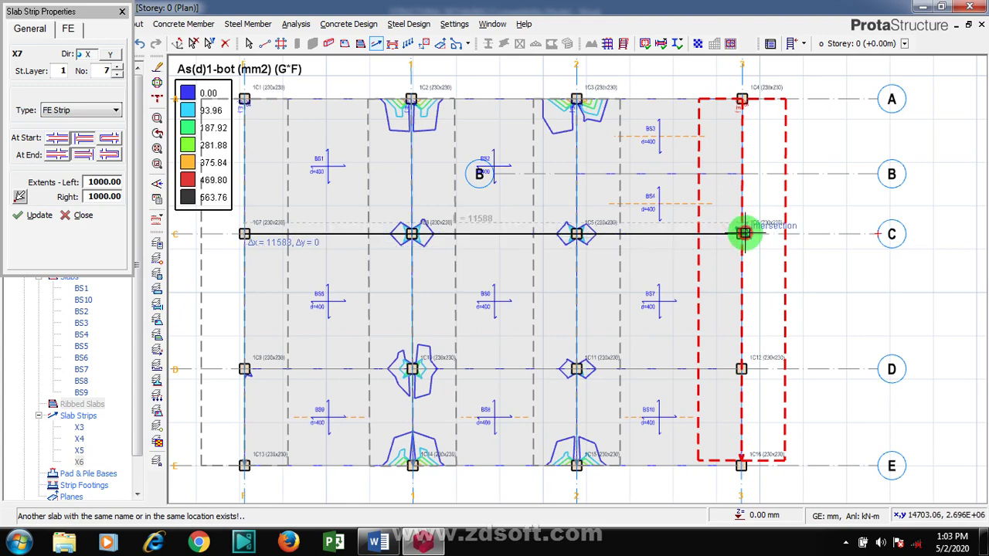
click(742, 234)
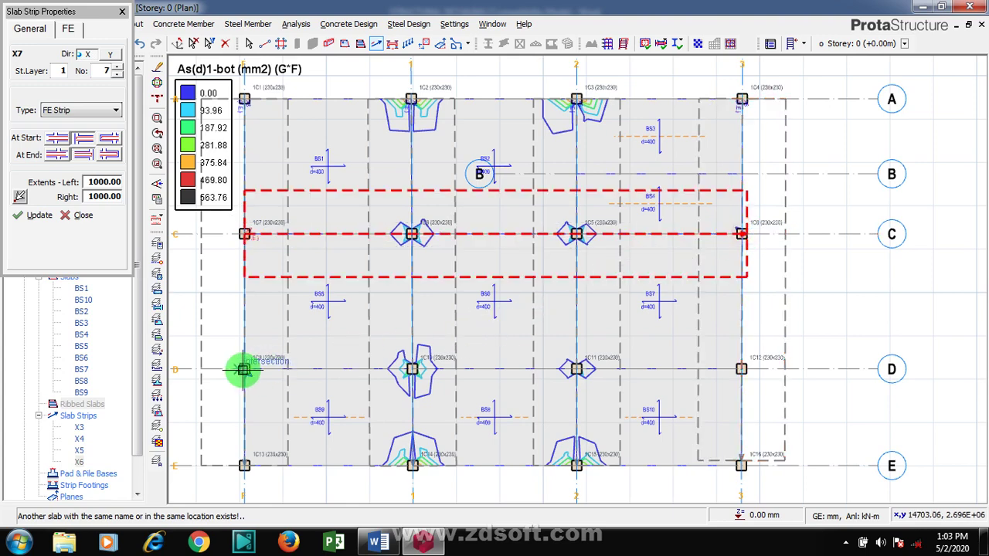
click(243, 369)
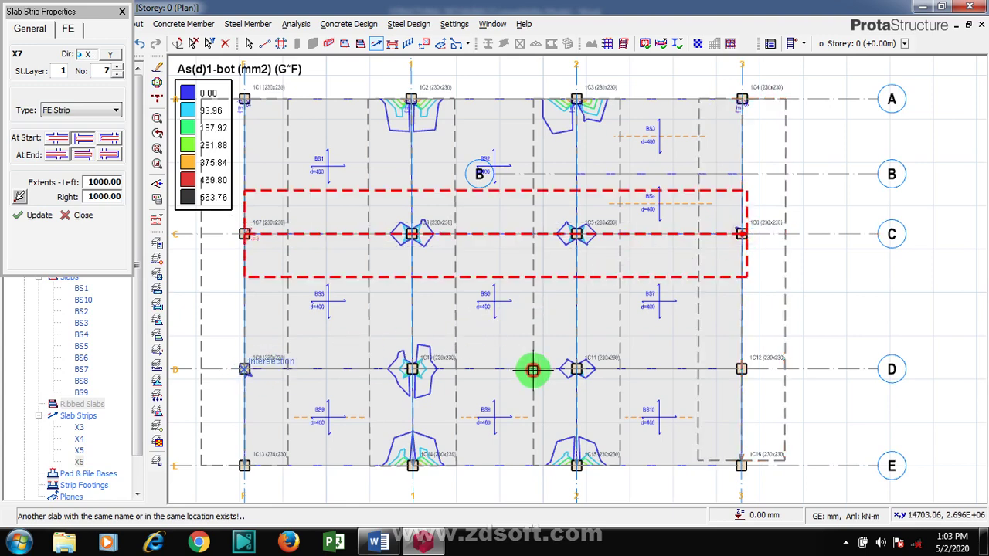
click(739, 370)
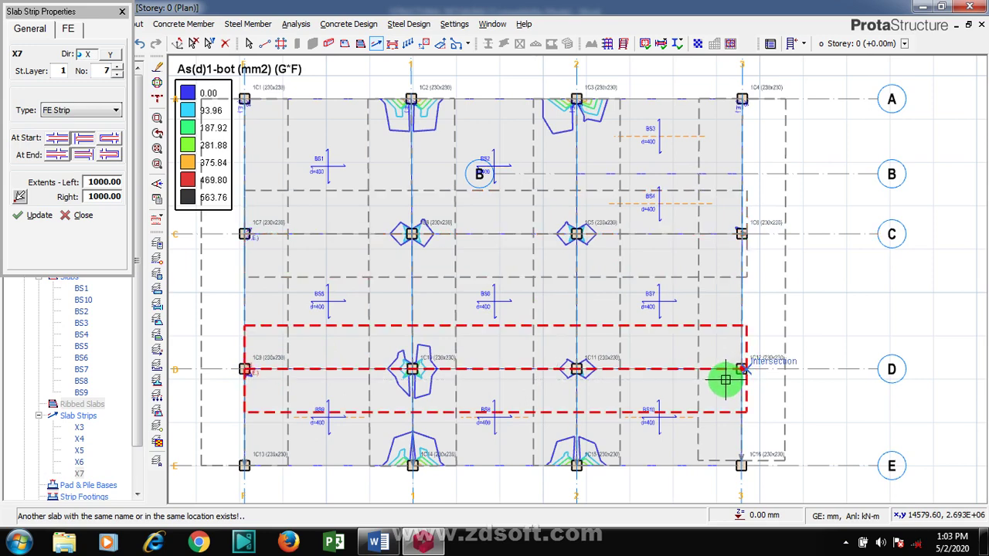
click(245, 465)
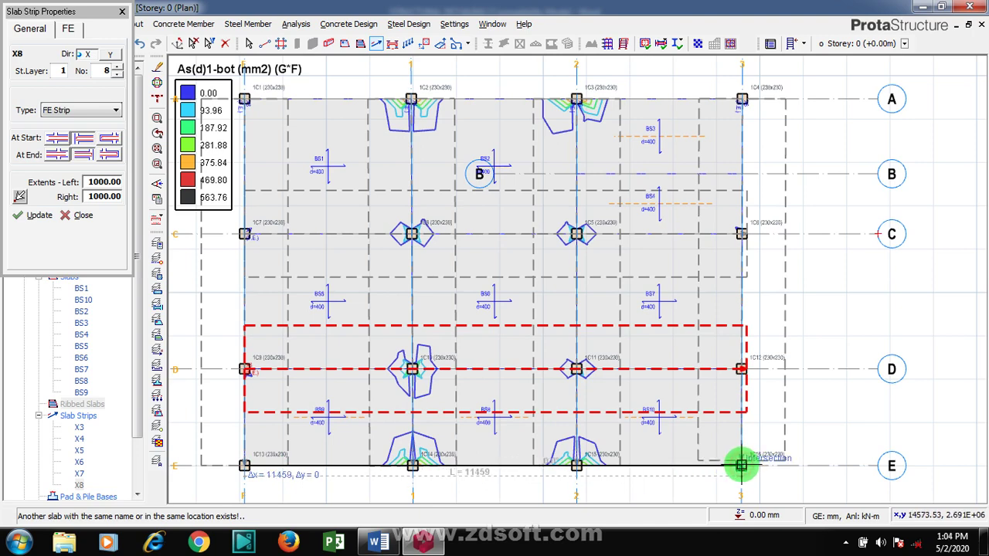
click(740, 465)
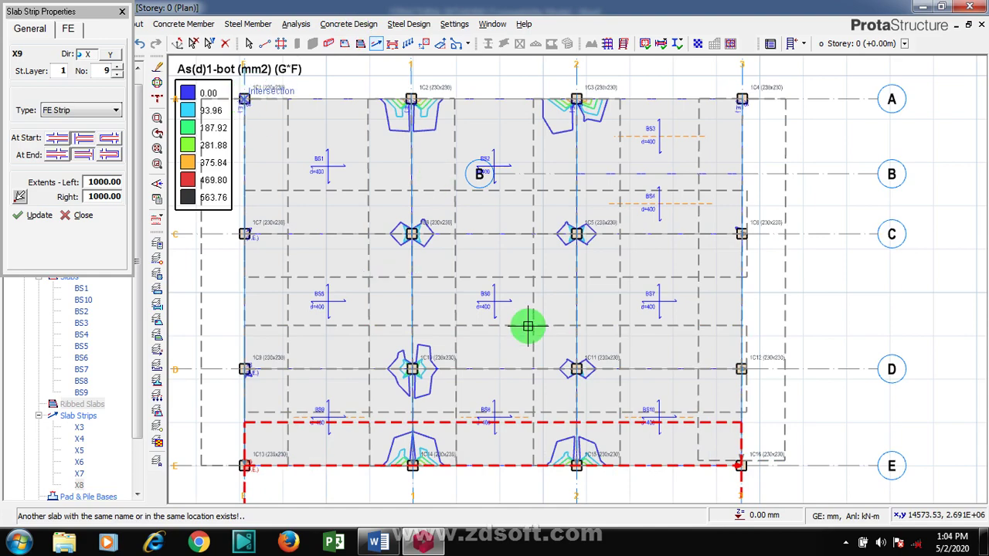
- Retry the FE strip along axis A between axes F and 3, try picking its extents on the plan, and leave the command
scroll(556, 309, down, 1)
scroll(497, 194, down, 1)
scroll(426, 185, down, 1)
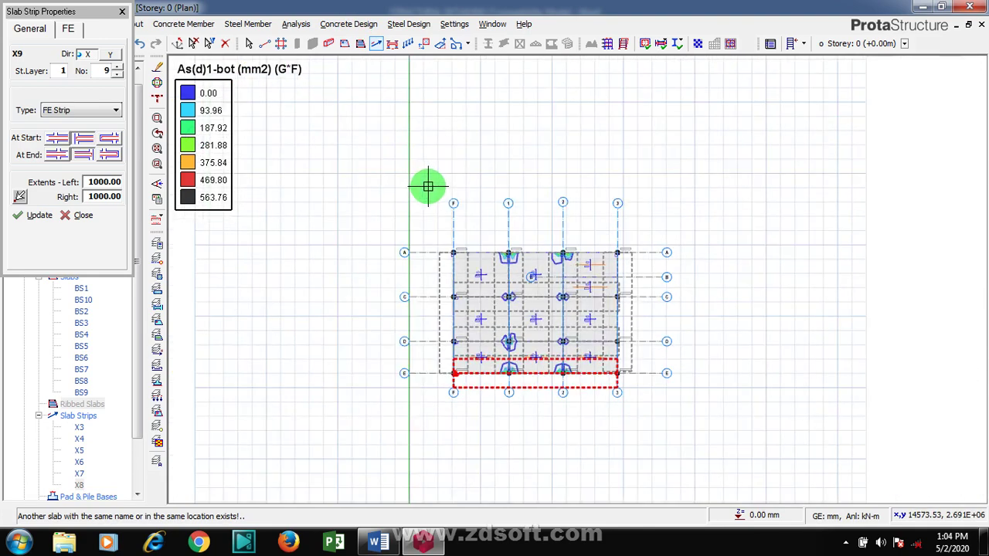
scroll(642, 247, up, 3)
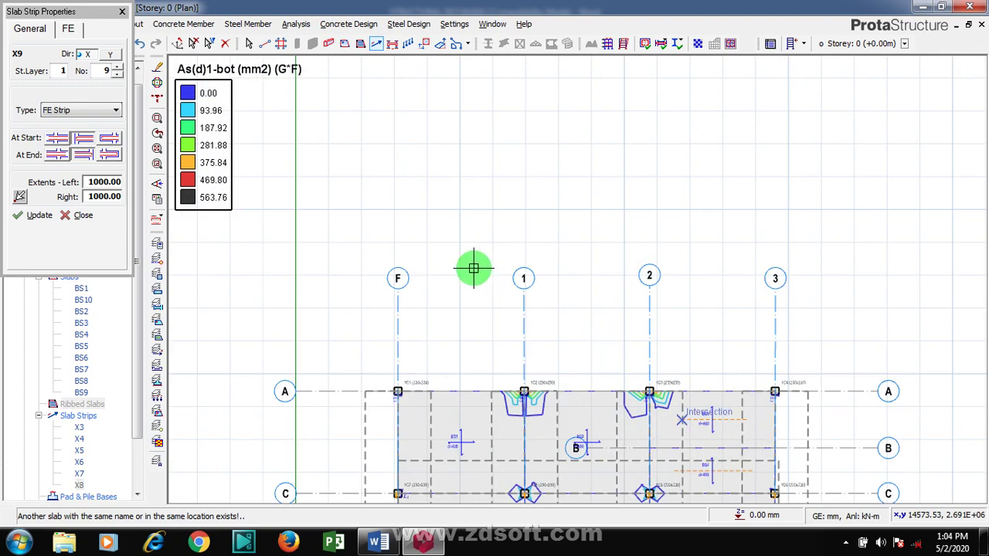
scroll(470, 268, down, 1)
scroll(677, 473, up, 2)
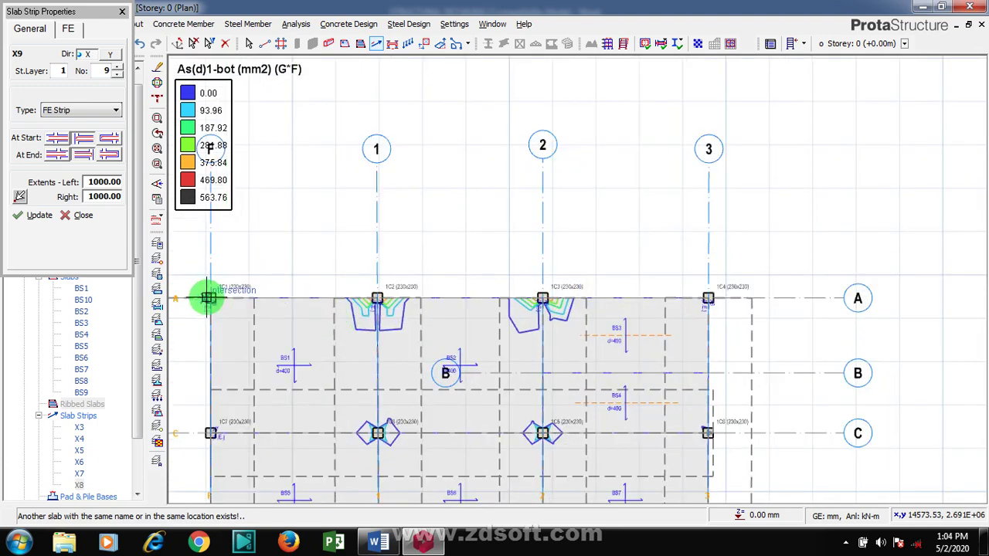
click(209, 299)
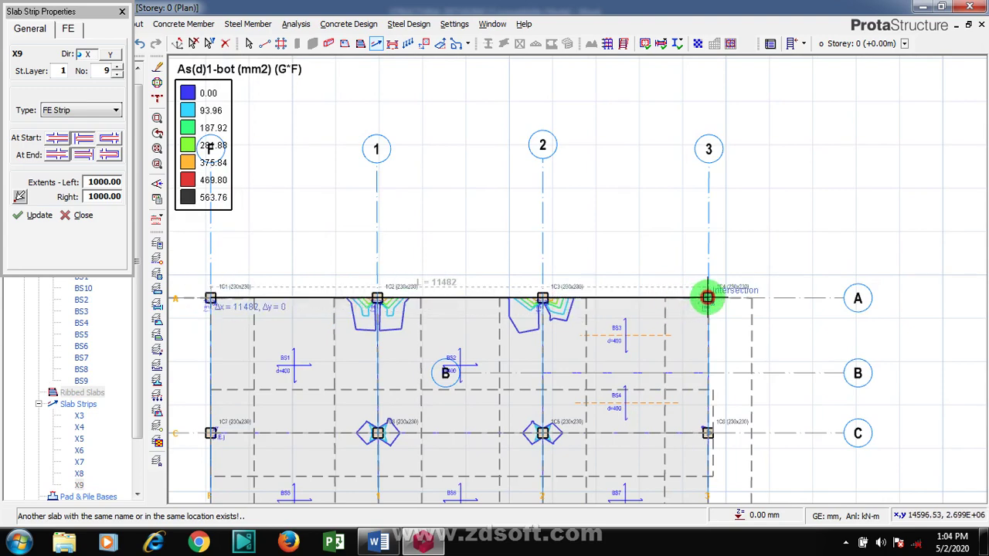
click(708, 298)
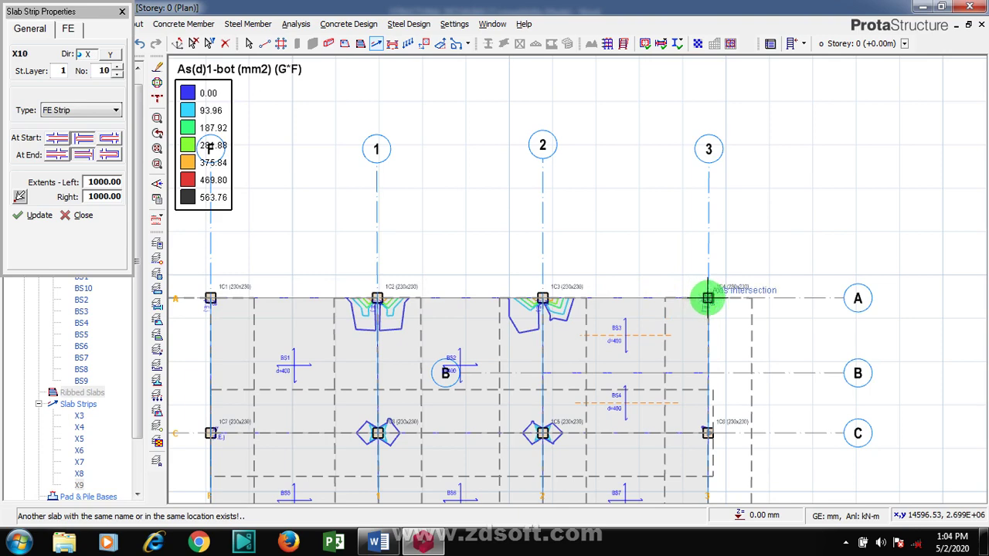
click(22, 210)
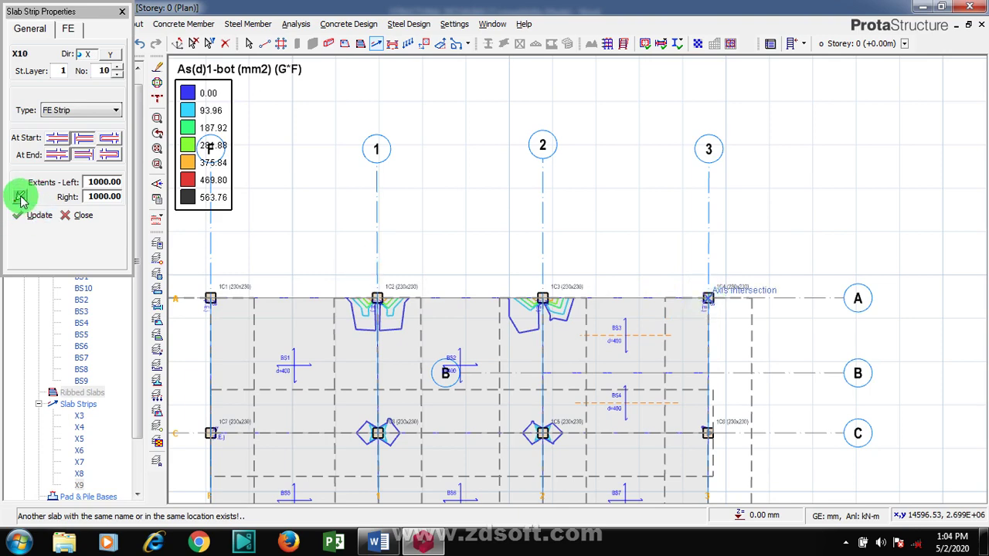
click(20, 197)
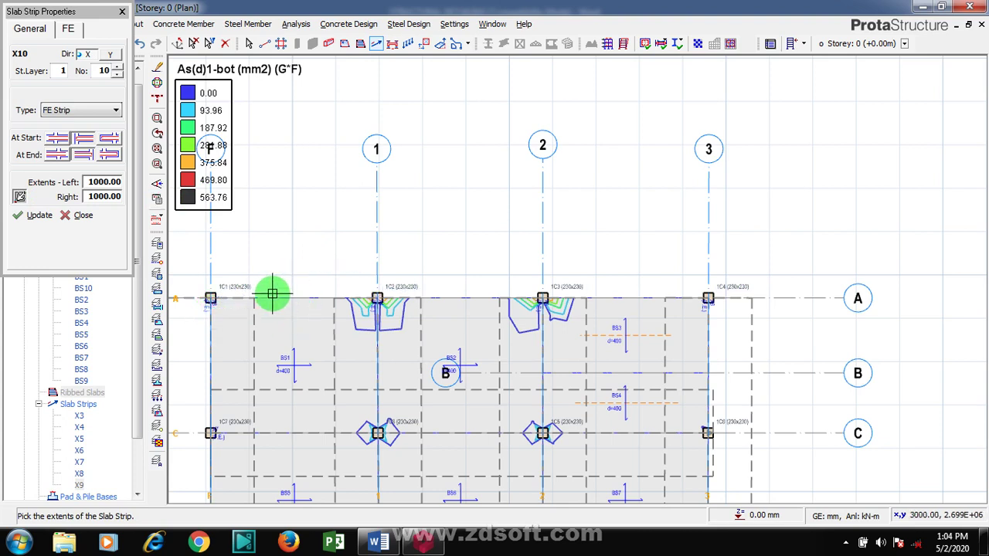
click(122, 14)
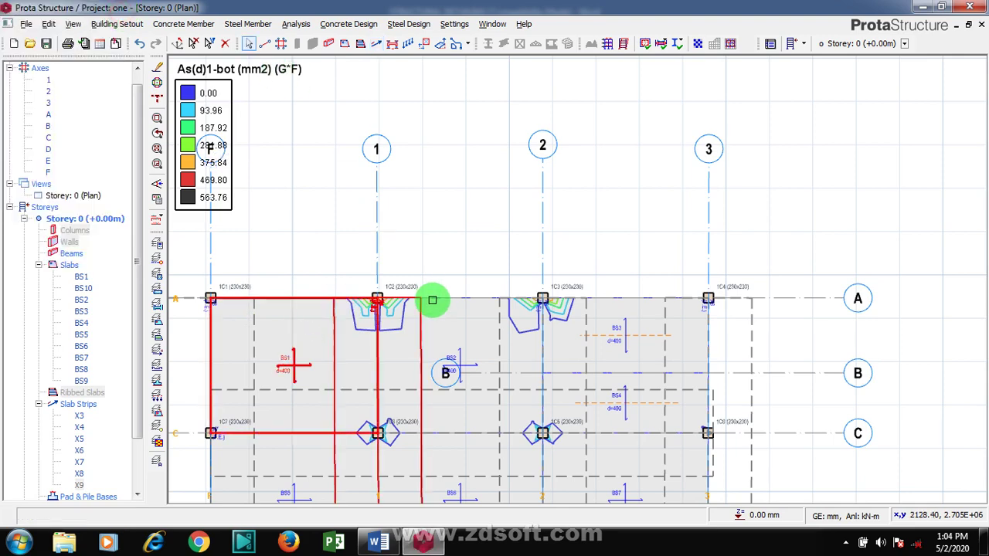
- Restart the slab strip command and review its general and FE settings, including strip type, Integral Strip and point counts
click(707, 295)
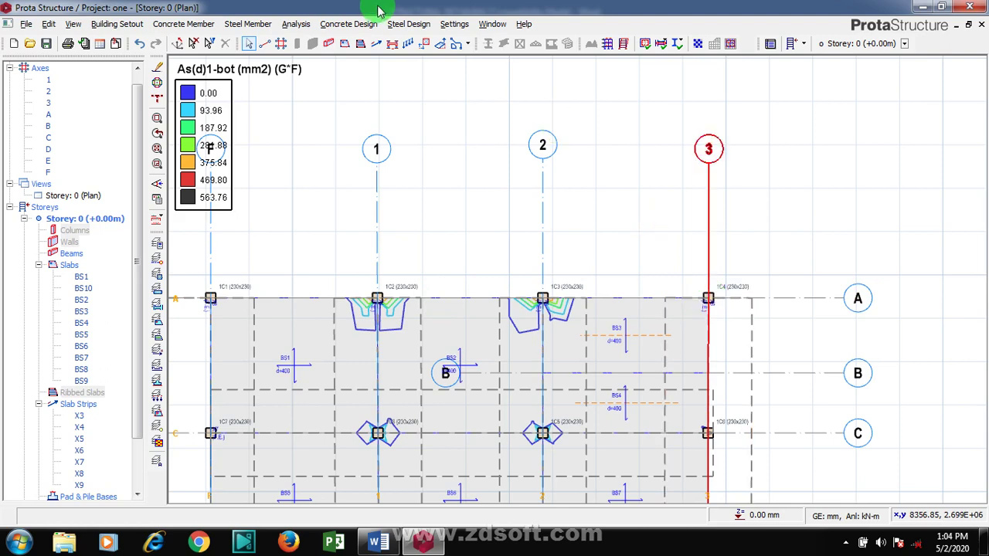
click(374, 47)
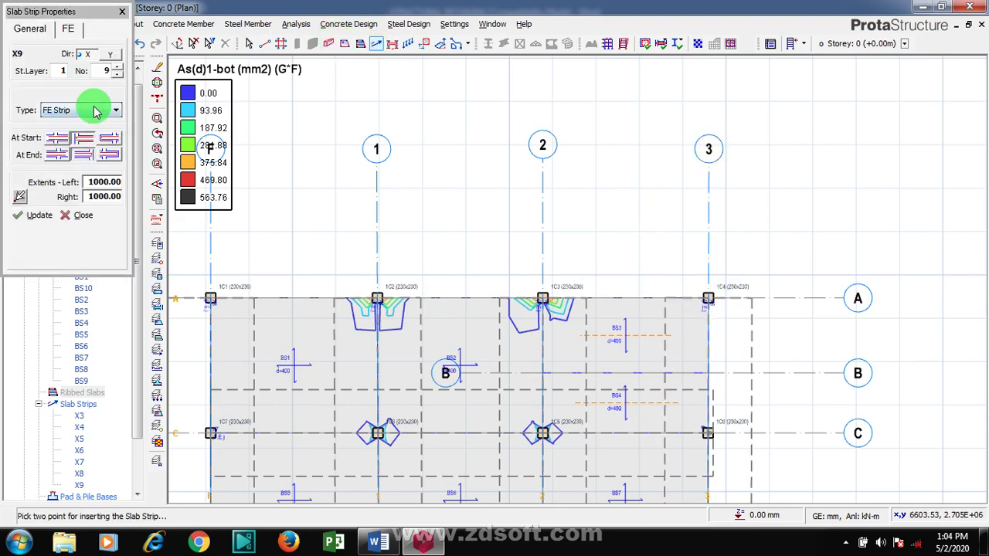
click(72, 29)
click(103, 113)
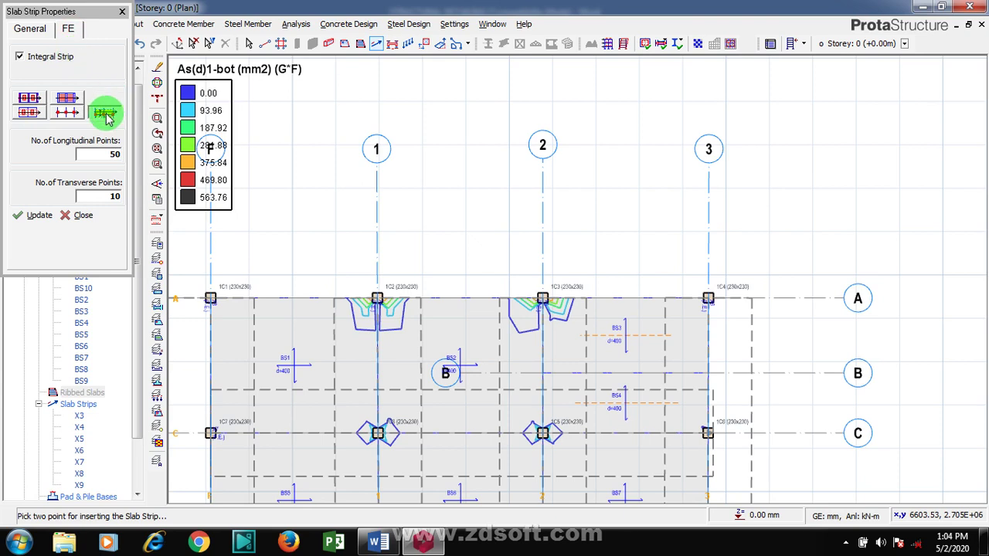
click(18, 216)
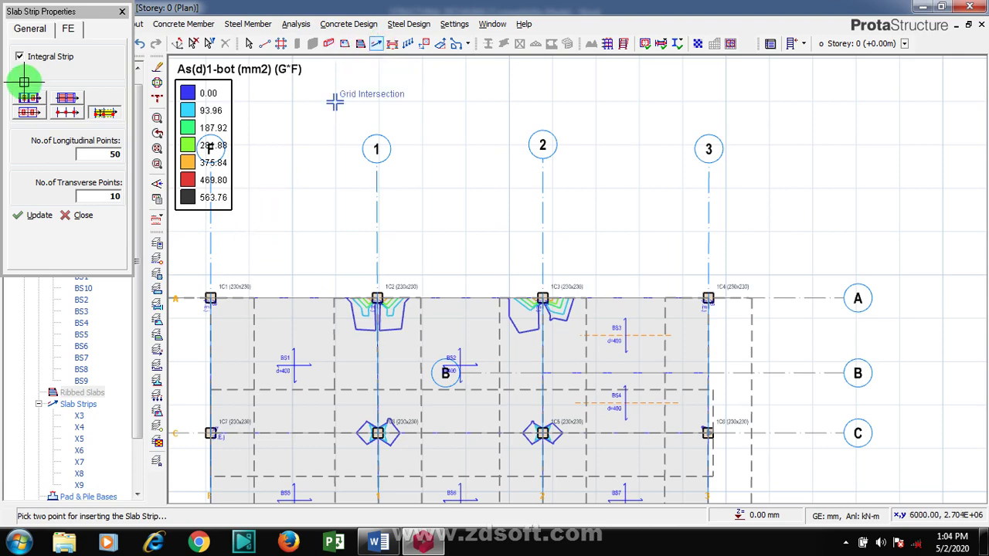
click(37, 30)
click(64, 31)
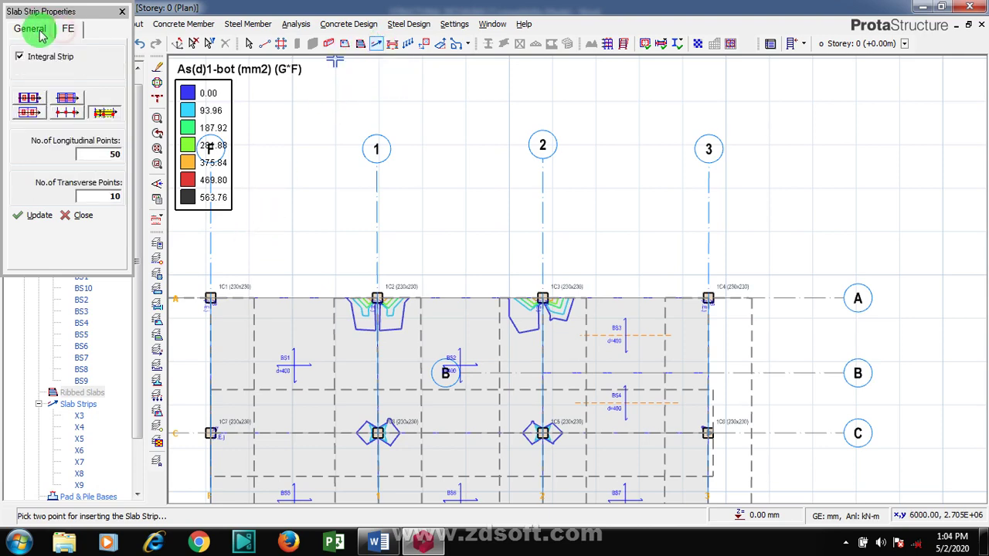
click(36, 31)
click(68, 29)
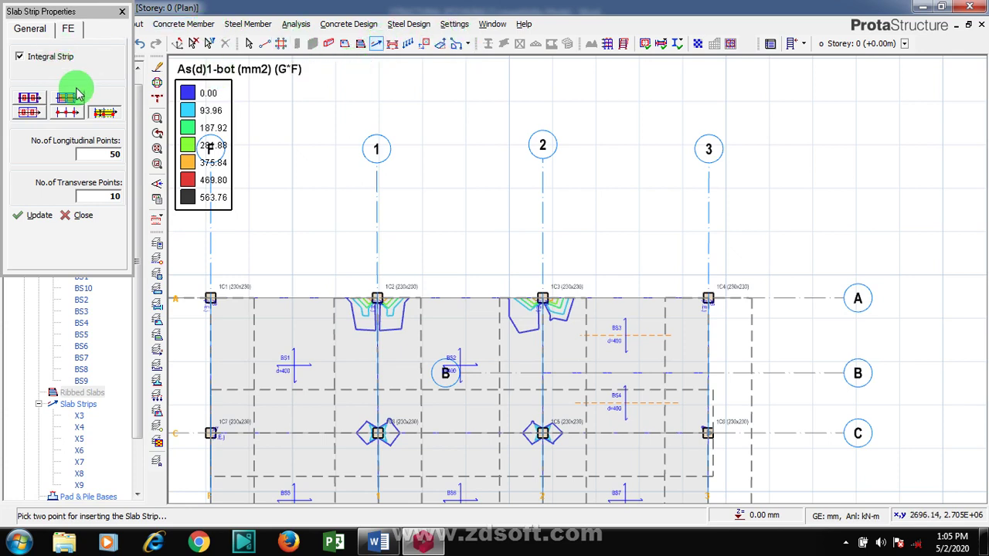
- Try once more to place the FE strip along axis A from axis F to axis 3, and end the slab strip command
click(211, 298)
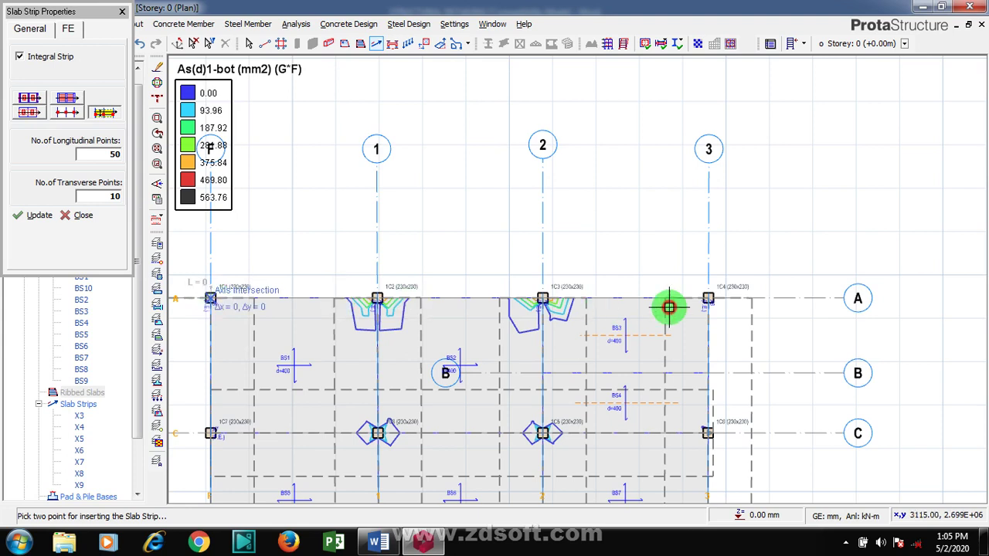
click(712, 298)
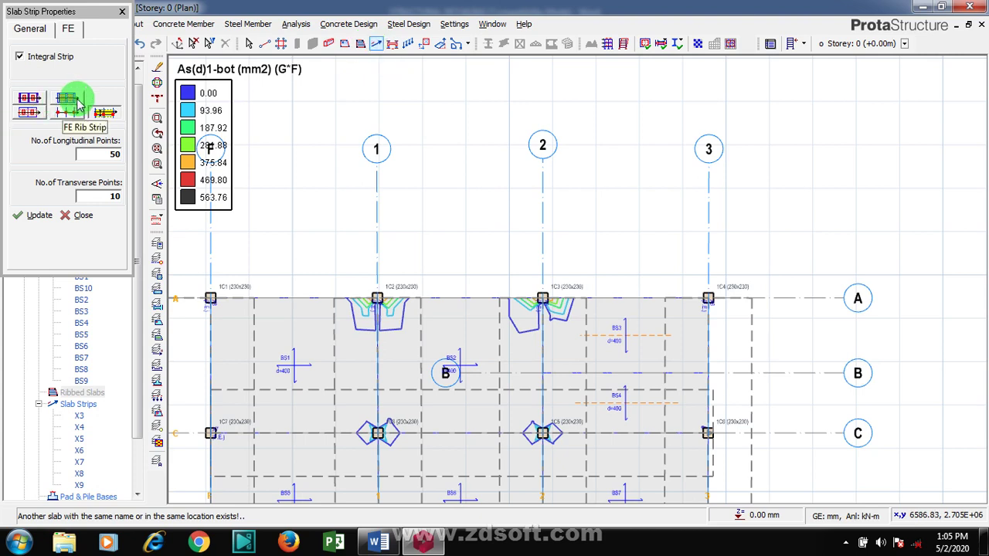
click(35, 39)
click(39, 34)
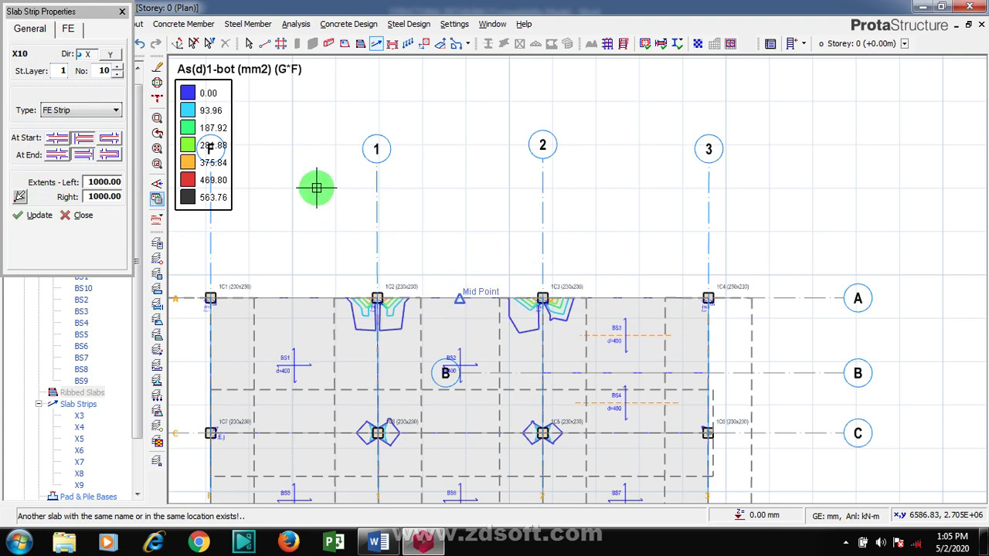
click(122, 11)
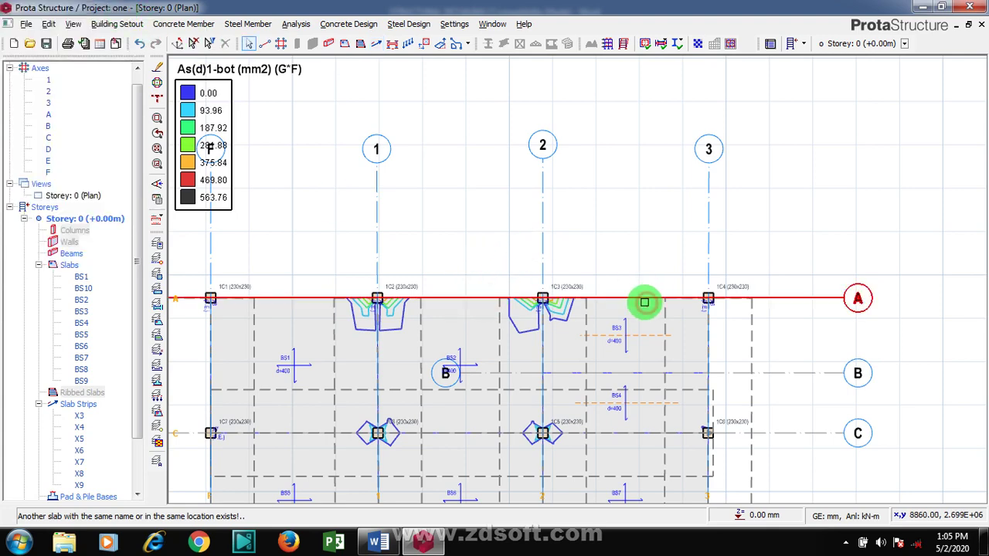
- Restart the slab strip command, review its general and FE settings, and keep the strip direction on X
click(696, 301)
click(302, 291)
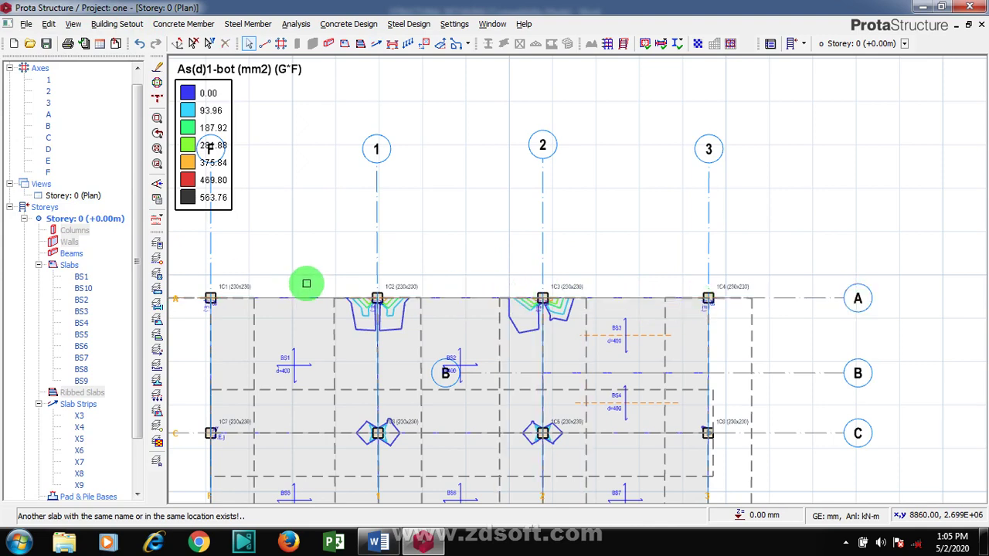
click(378, 45)
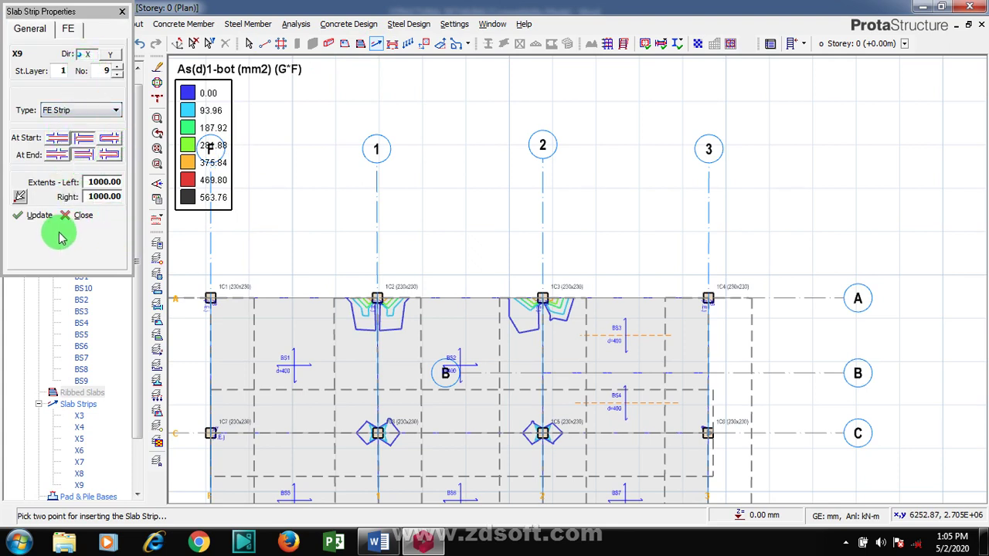
click(71, 29)
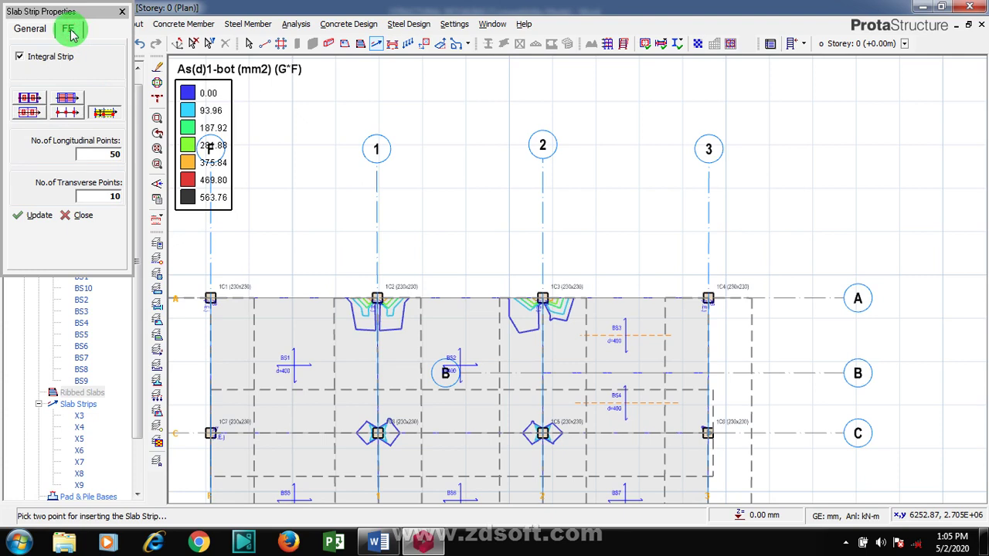
click(42, 35)
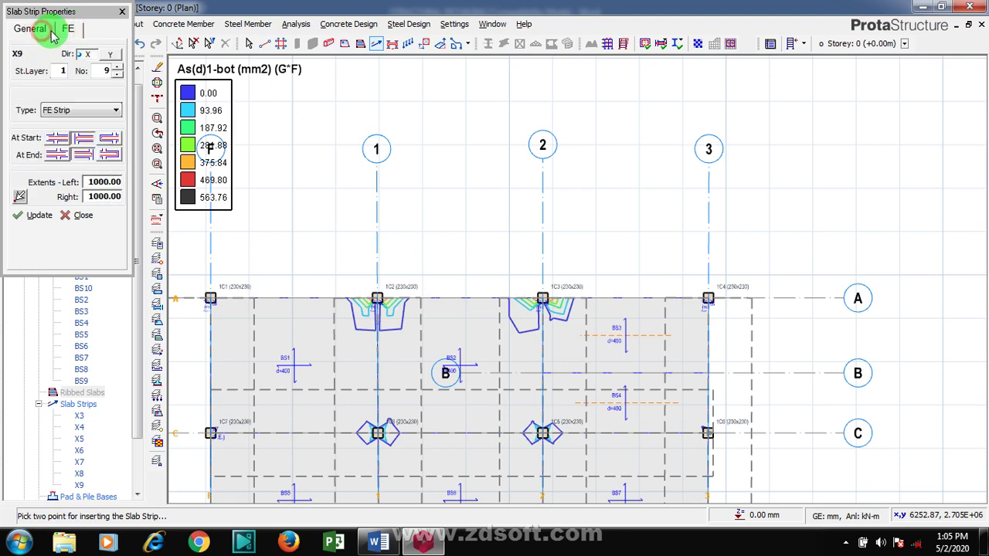
click(113, 56)
click(88, 54)
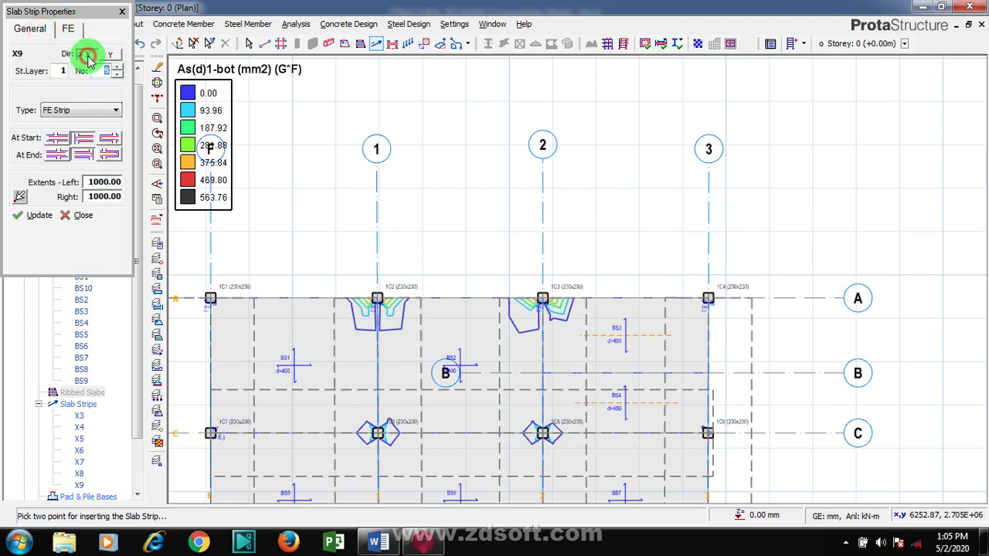
- Place an FE strip along axis A from axis F to axis 3 with 1000 mm extents on both sides
click(210, 299)
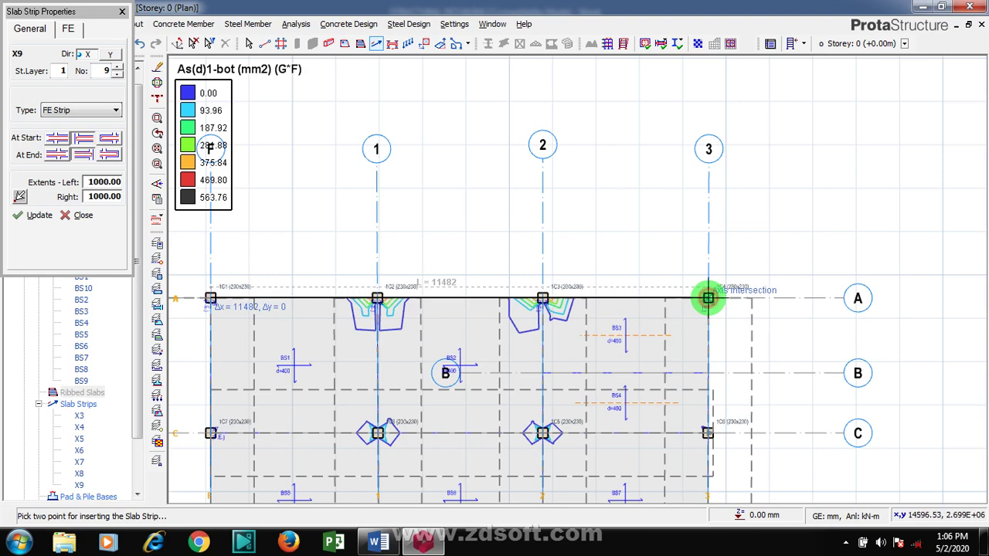
click(709, 299)
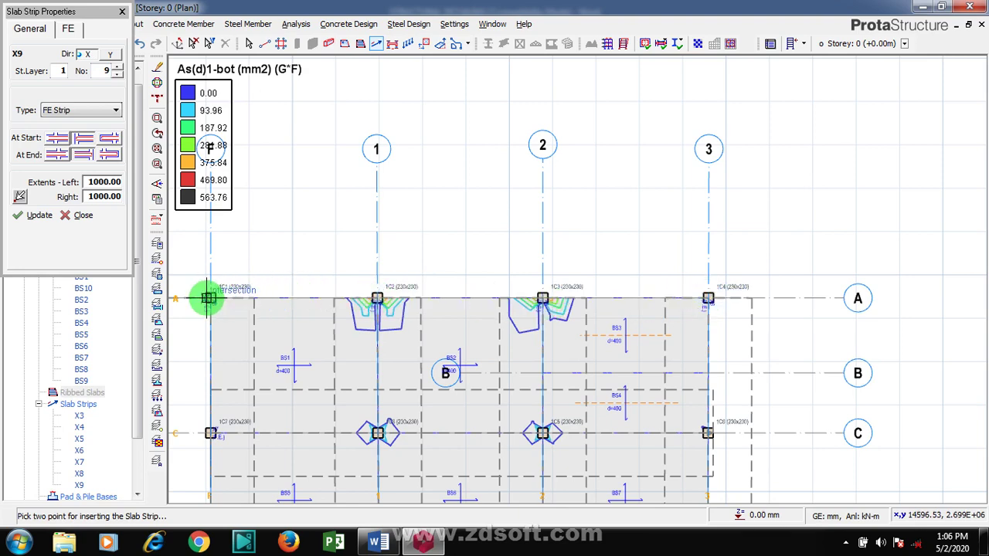
click(209, 299)
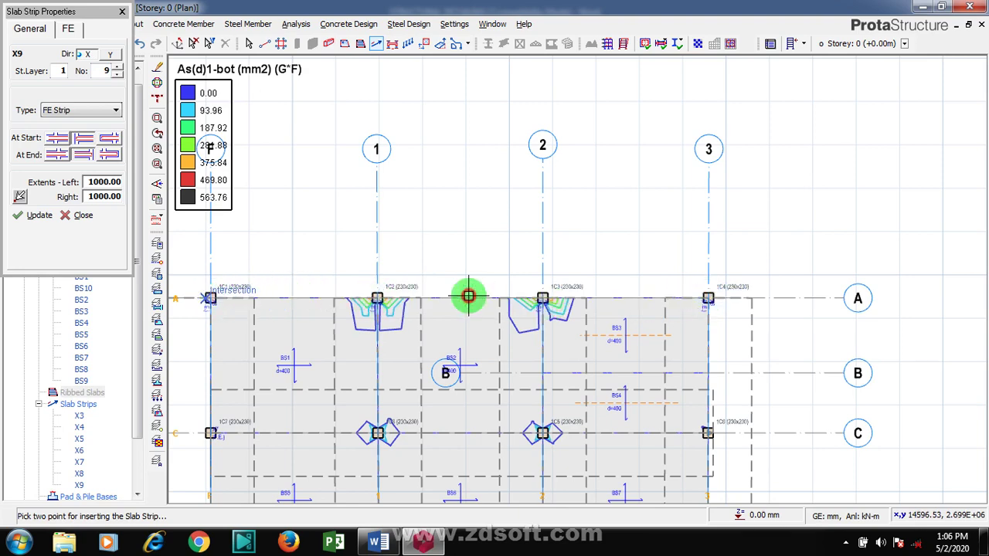
click(709, 298)
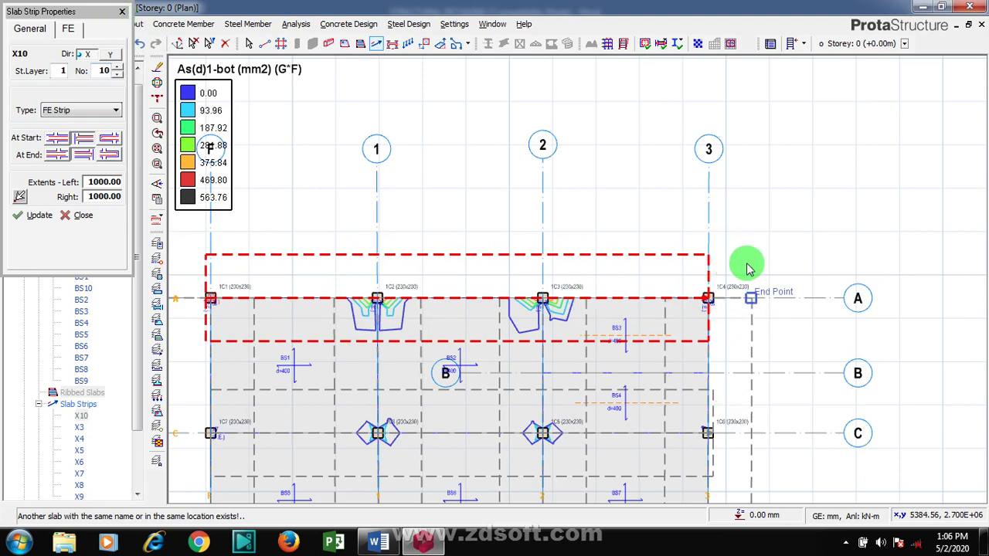
key(Escape)
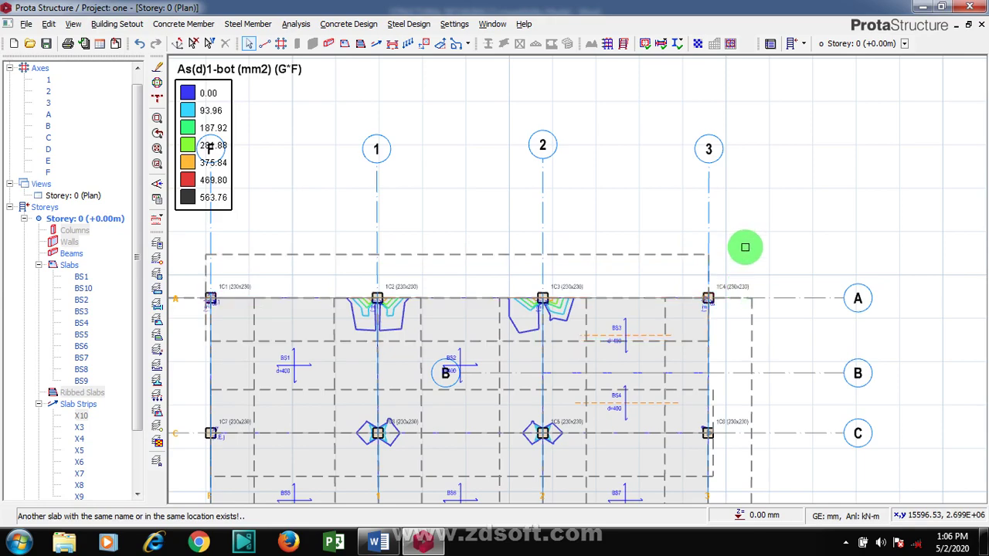
- Select the FE strip along axis A and enter 2000 mm as its left extent
scroll(771, 270, down, 4)
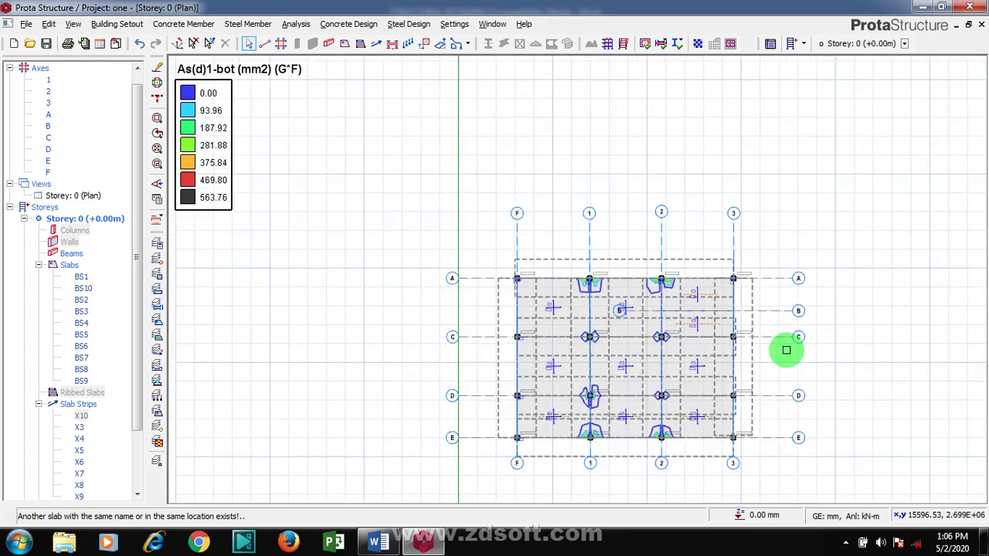
scroll(783, 347, down, 2)
scroll(772, 376, up, 1)
scroll(781, 242, up, 1)
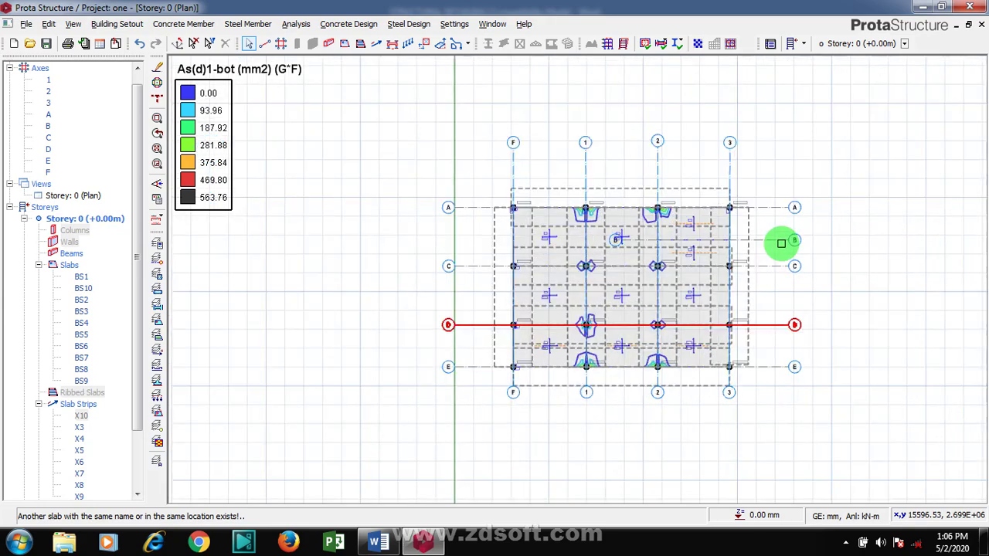
scroll(738, 163, up, 2)
scroll(748, 172, up, 1)
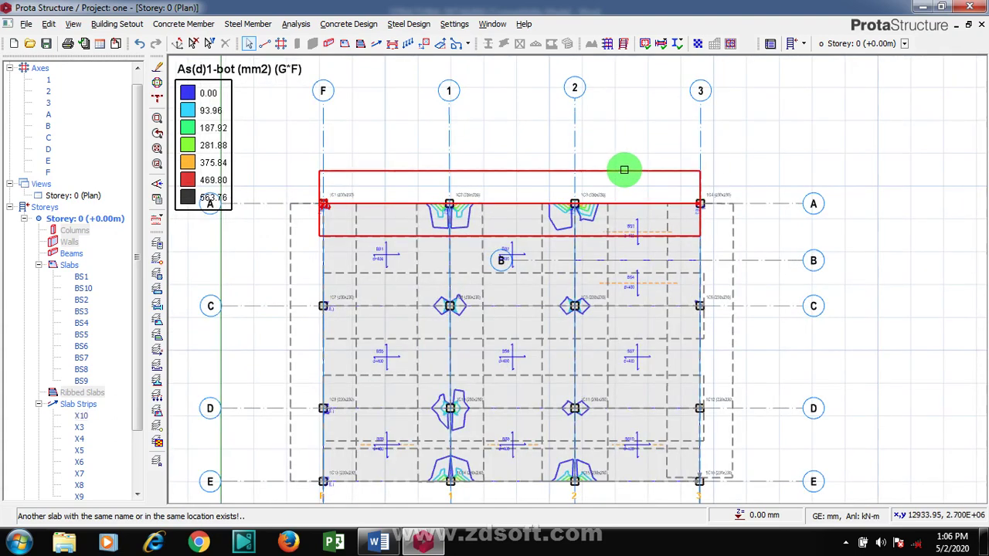
click(625, 170)
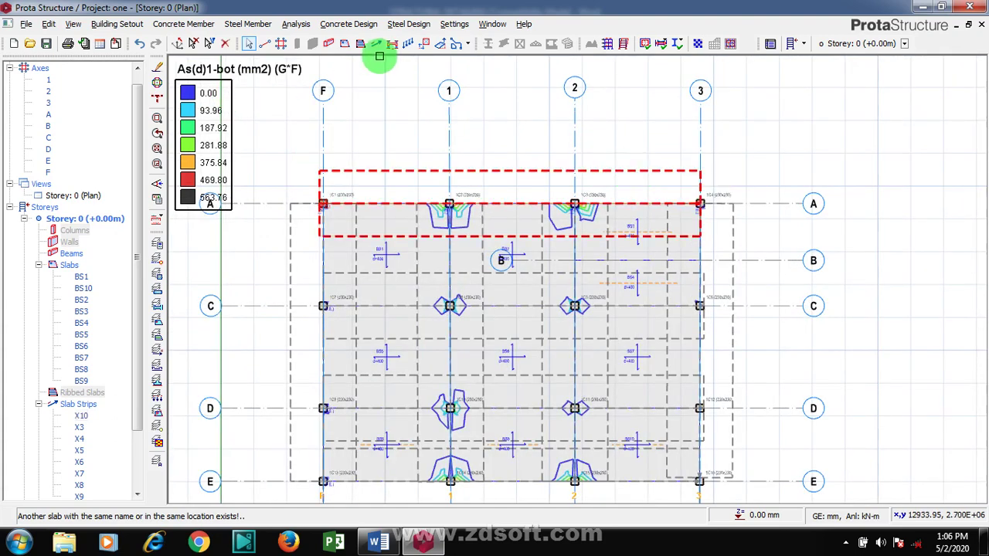
click(486, 168)
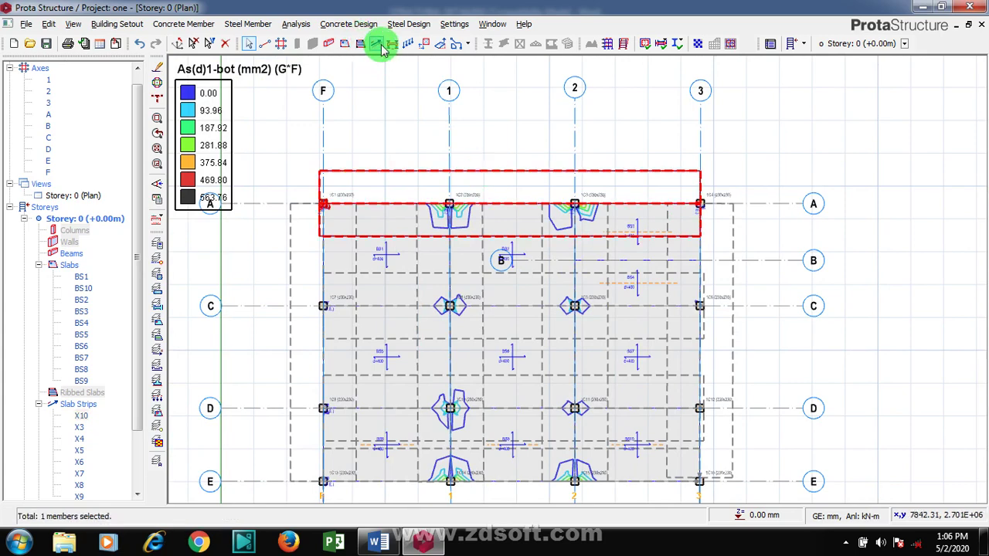
click(377, 45)
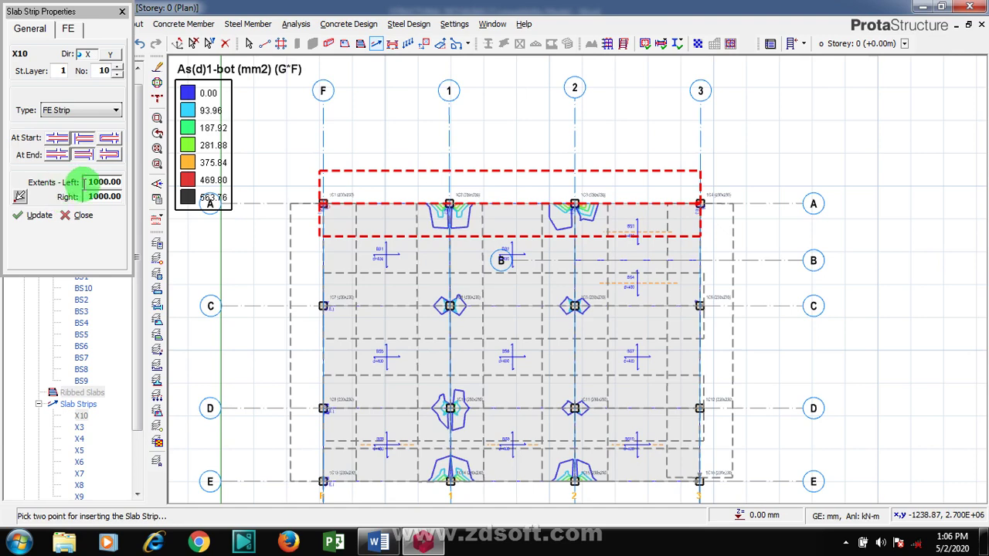
mouse_move(85, 183)
mouse_down()
mouse_move(125, 182)
mouse_move(69, 184)
mouse_up()
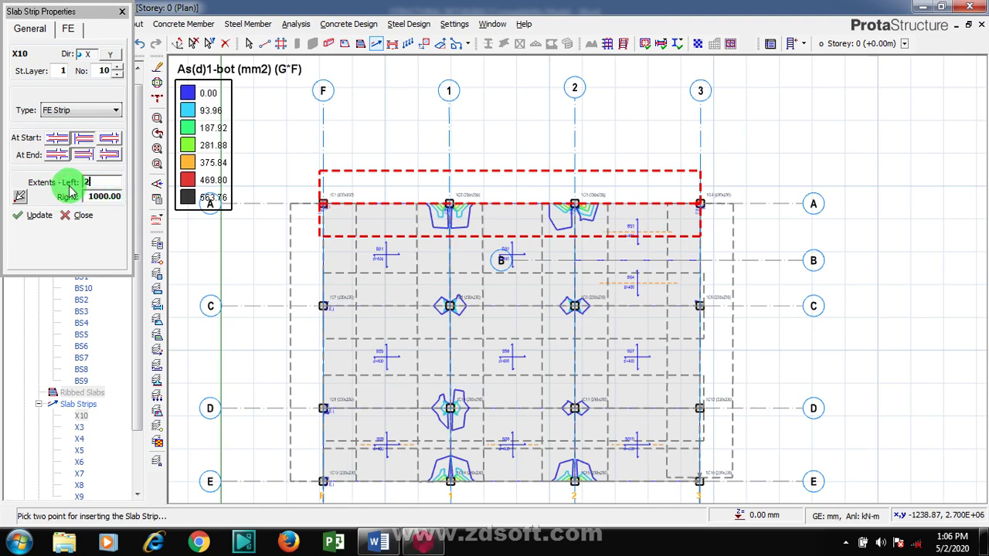
text(200)
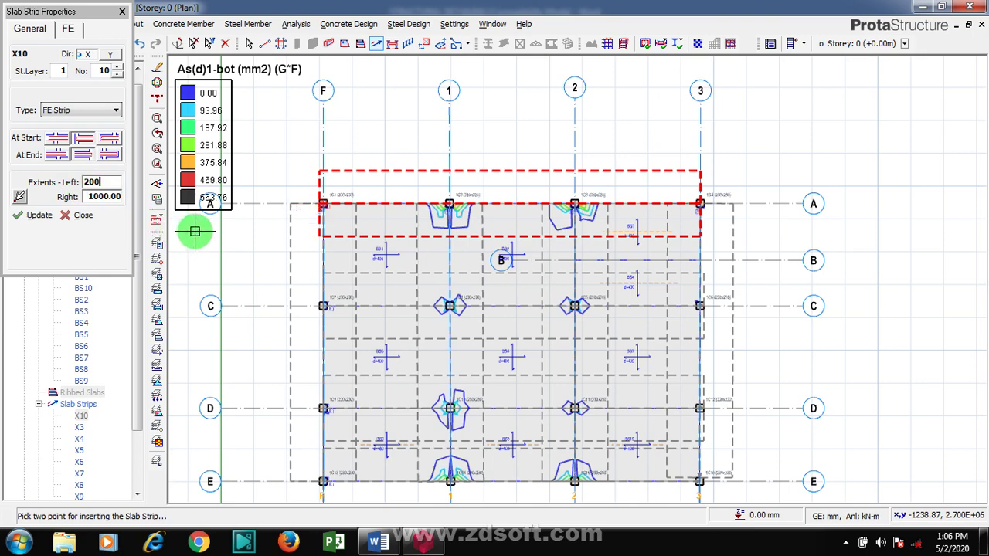
text(0)
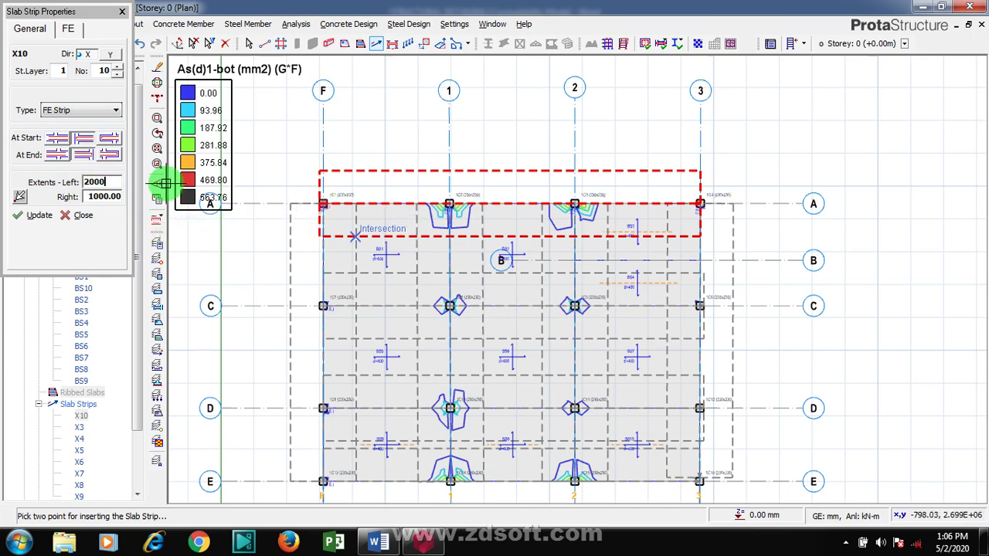
- Enter 2000 mm as the right extent of the FE strip along axis A
click(105, 197)
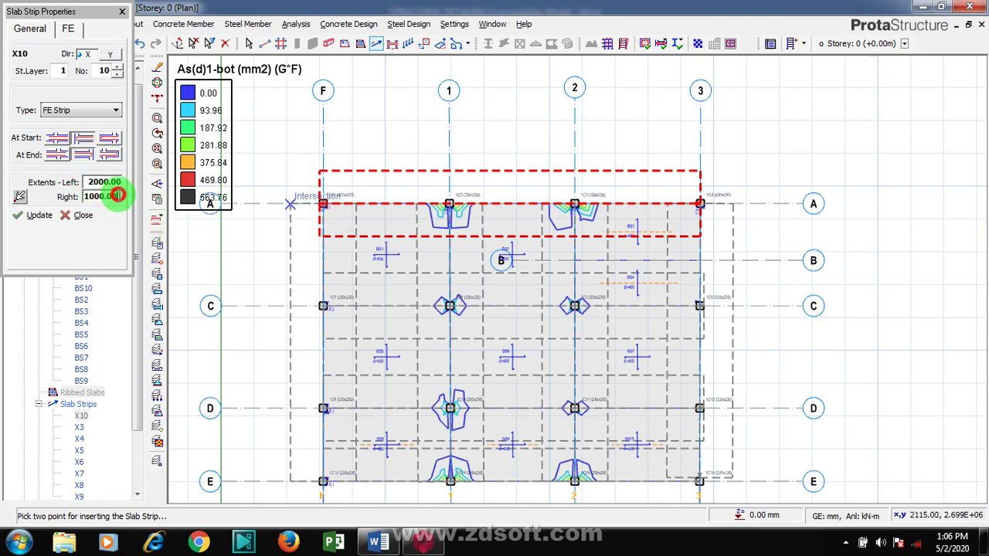
drag(115, 196, 75, 203)
text(200)
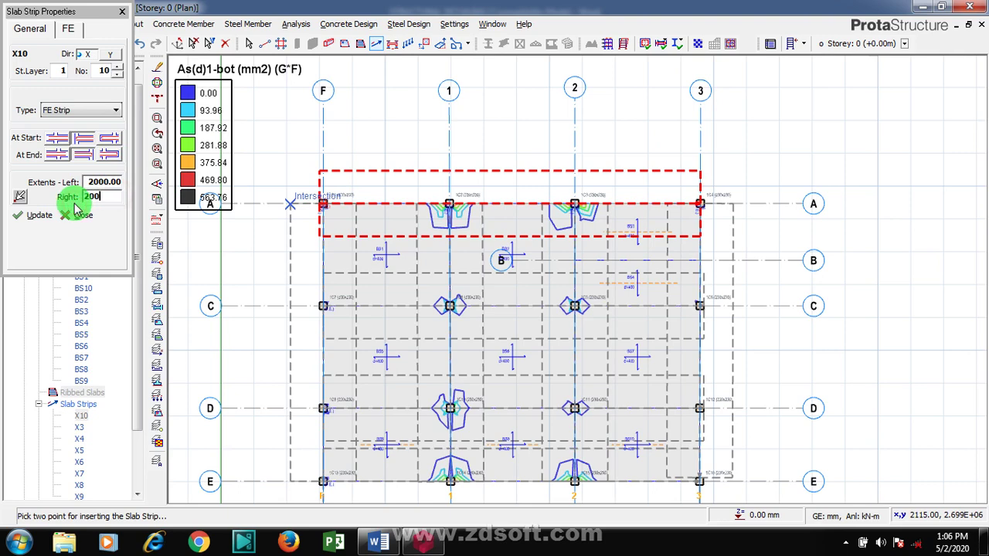
text(0)
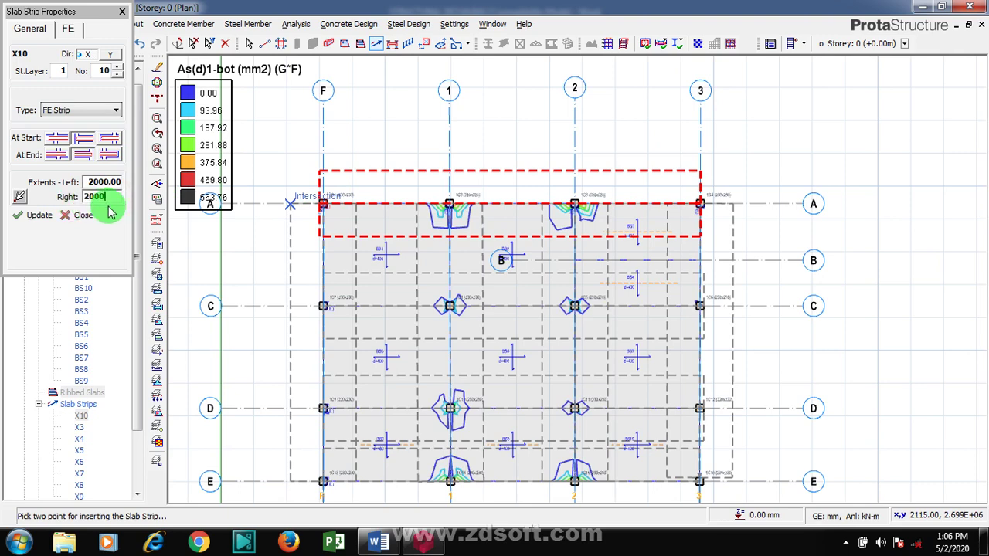
- Pick the axis A strip's left extent on the plan, giving 3115 mm, and apply it to the strip
click(22, 200)
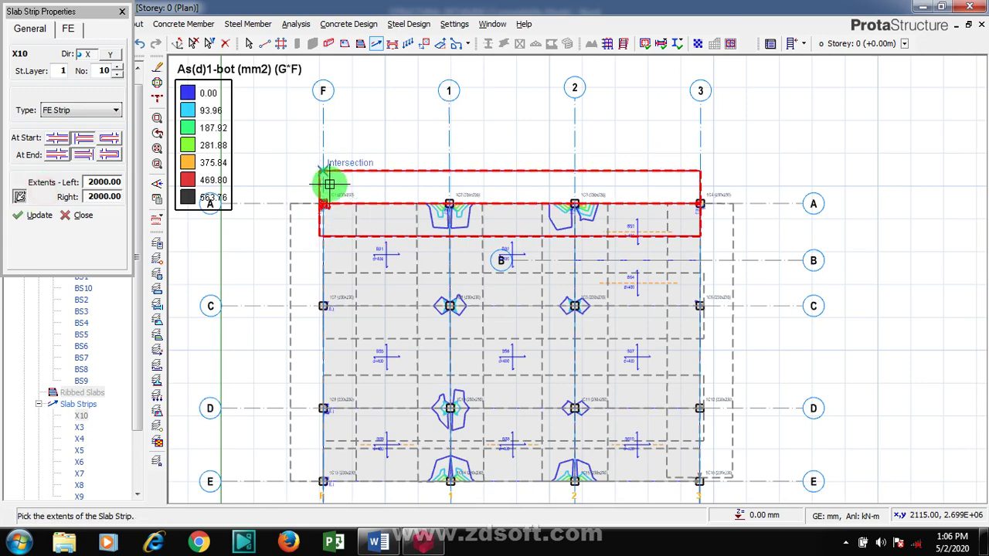
click(329, 184)
click(327, 209)
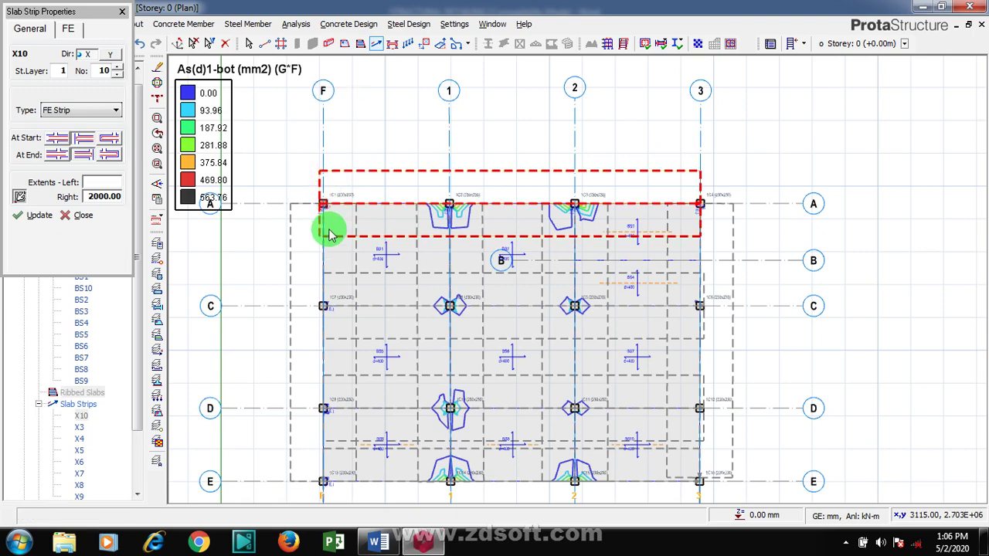
click(40, 215)
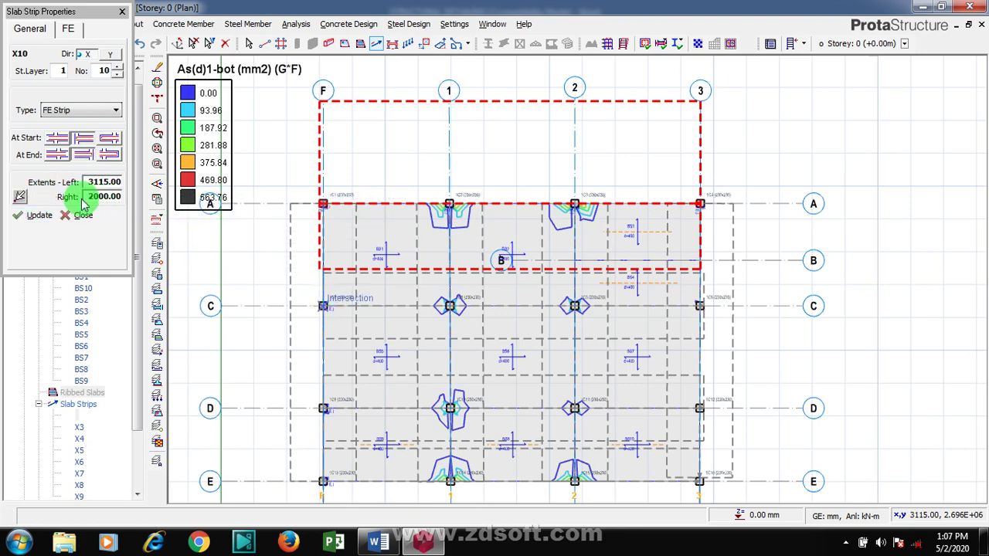
- Pick the axis A strip's right extent on the plan, giving 2115 mm, and apply it to the strip
click(20, 199)
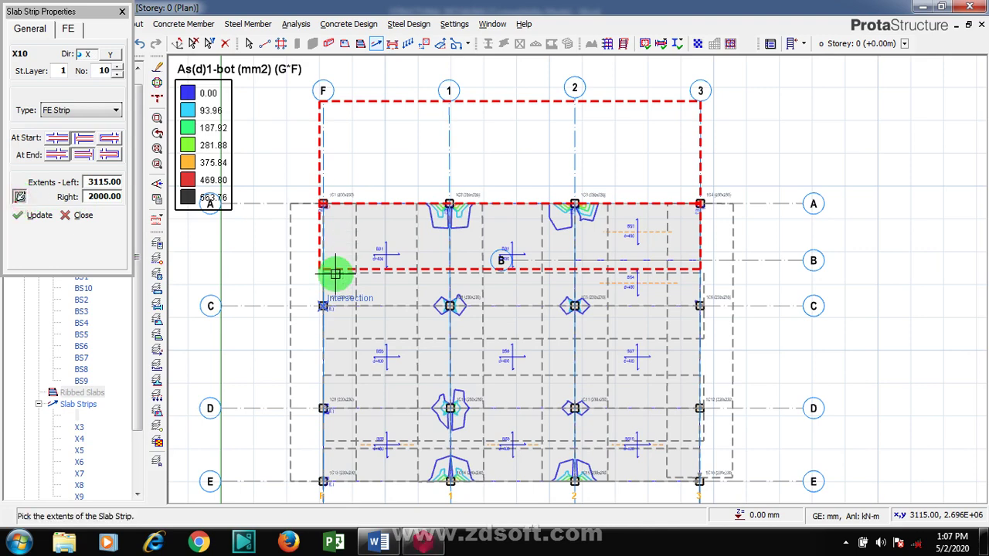
click(325, 280)
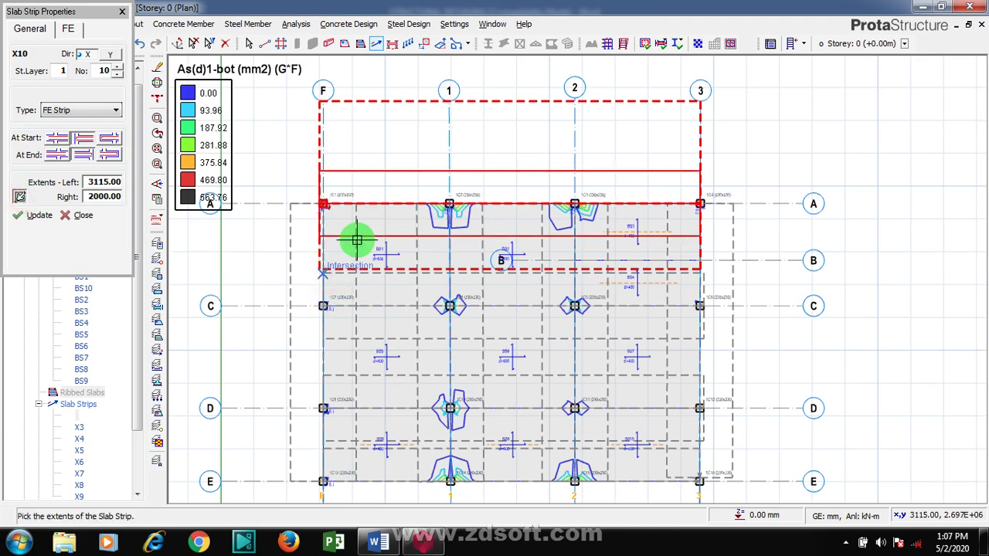
click(324, 283)
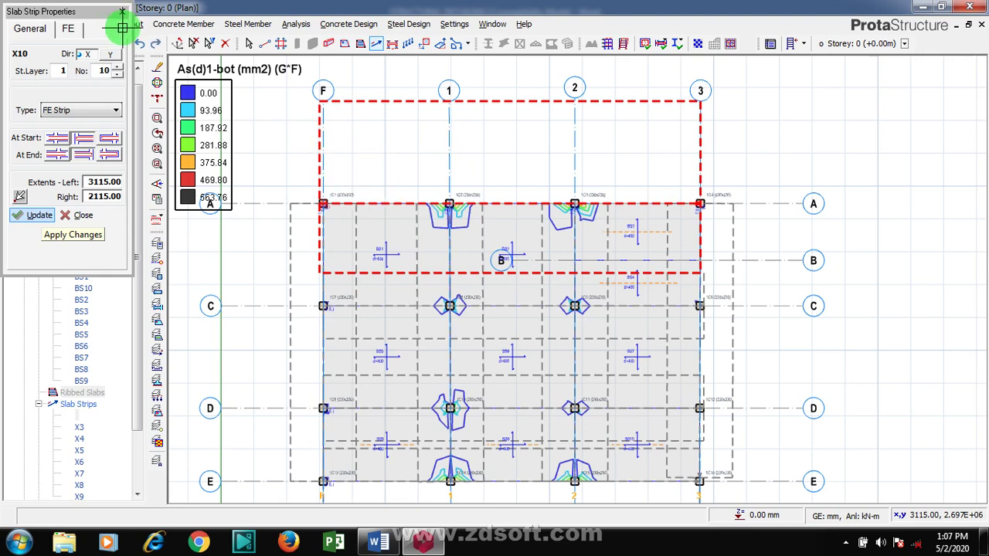
- Close the slab strip properties and remove the FE strip along axis A from the plan
click(122, 11)
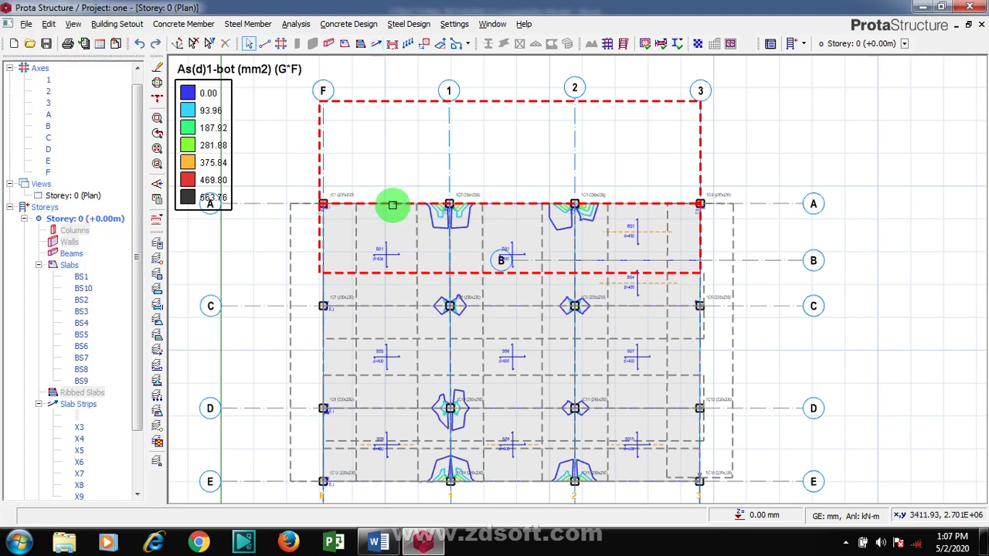
click(392, 205)
key(Escape)
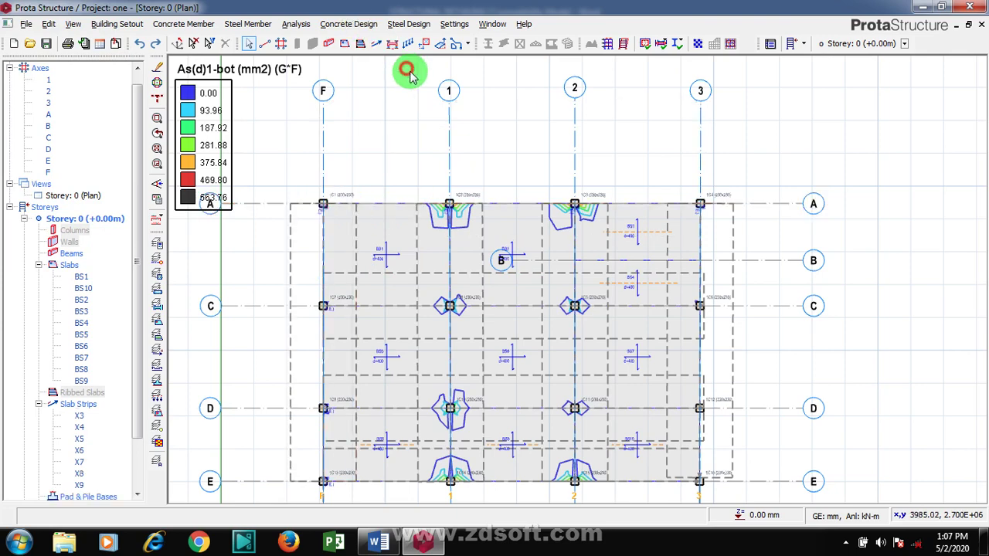
- Try again to place an FE strip along axis A from axis F to axis 3 with 1000 mm extents
click(377, 44)
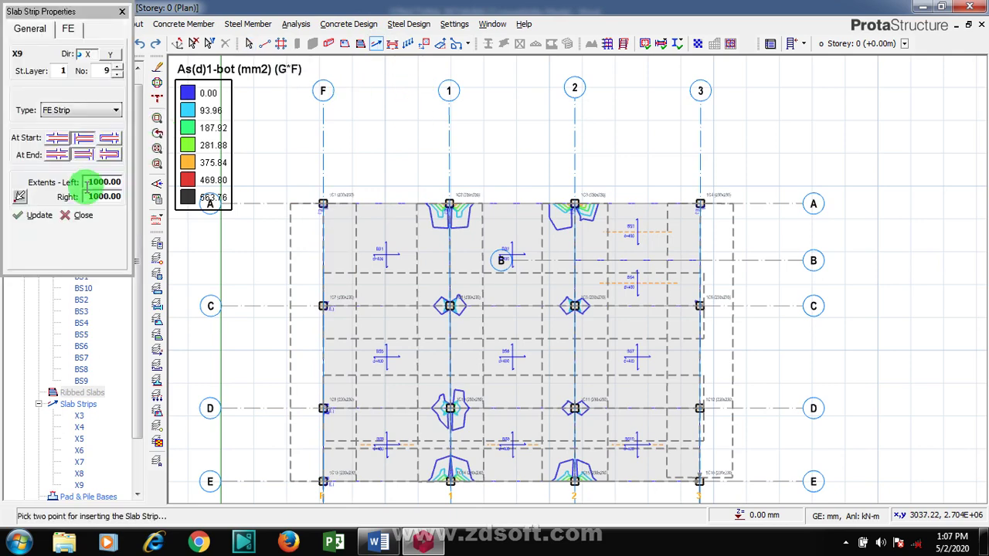
click(324, 203)
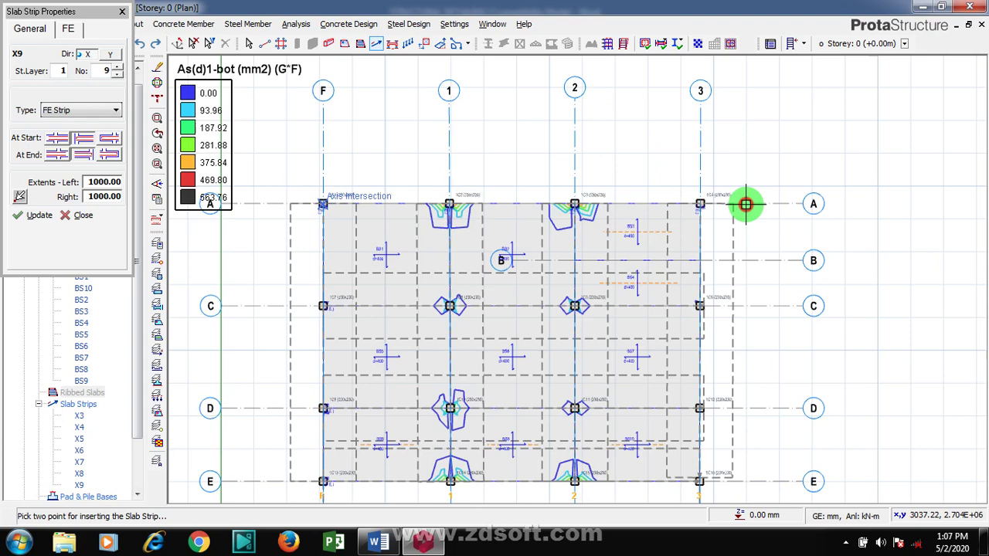
click(703, 204)
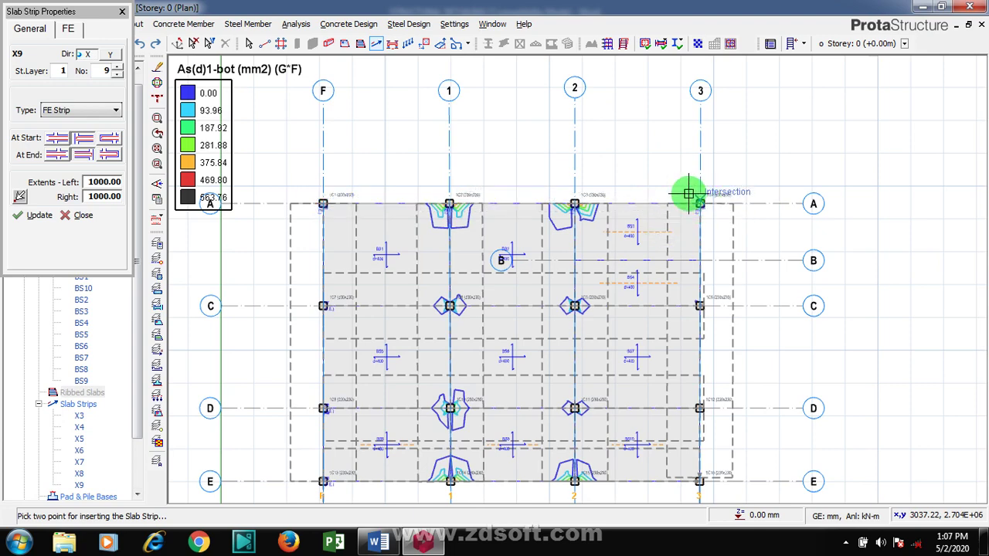
scroll(699, 203, up, 1)
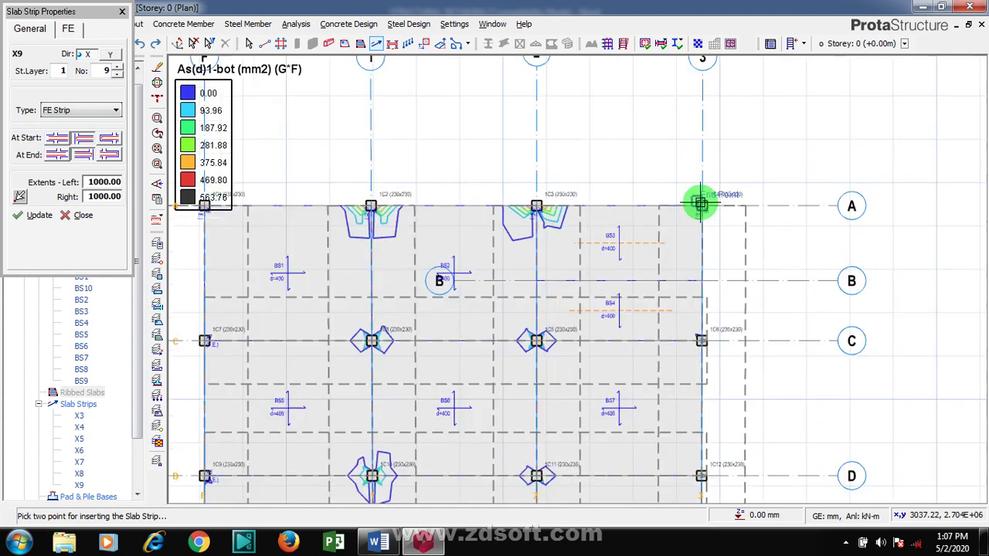
scroll(701, 203, up, 1)
click(703, 205)
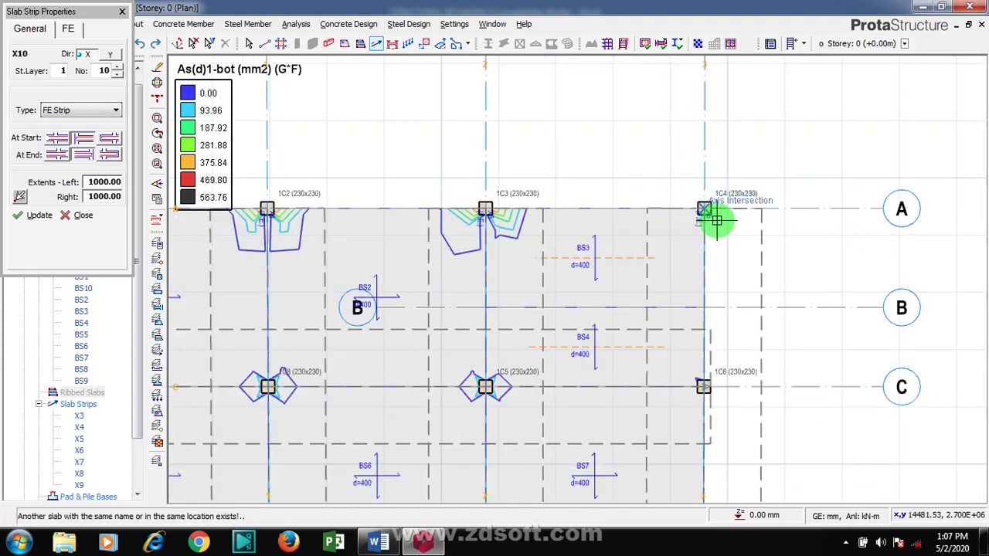
- Try to place an integral FE strip along axis A between axes F and 3, picking its ends in either order
scroll(717, 222, down, 1)
scroll(749, 216, down, 1)
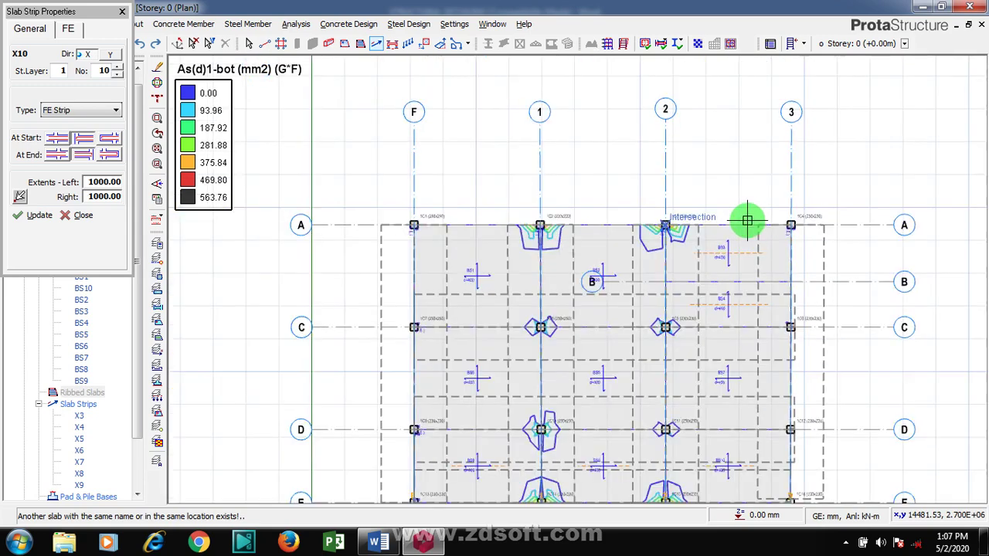
click(68, 31)
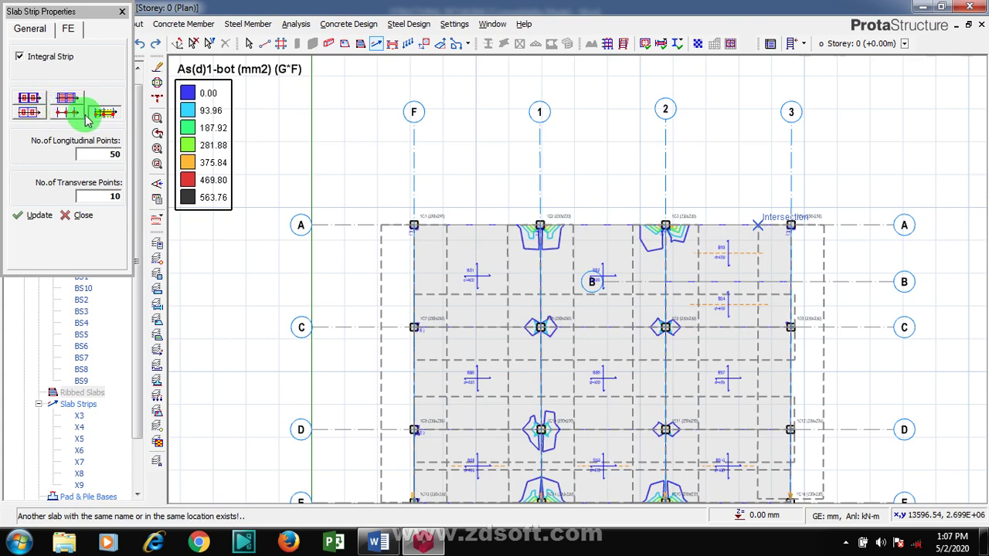
click(413, 225)
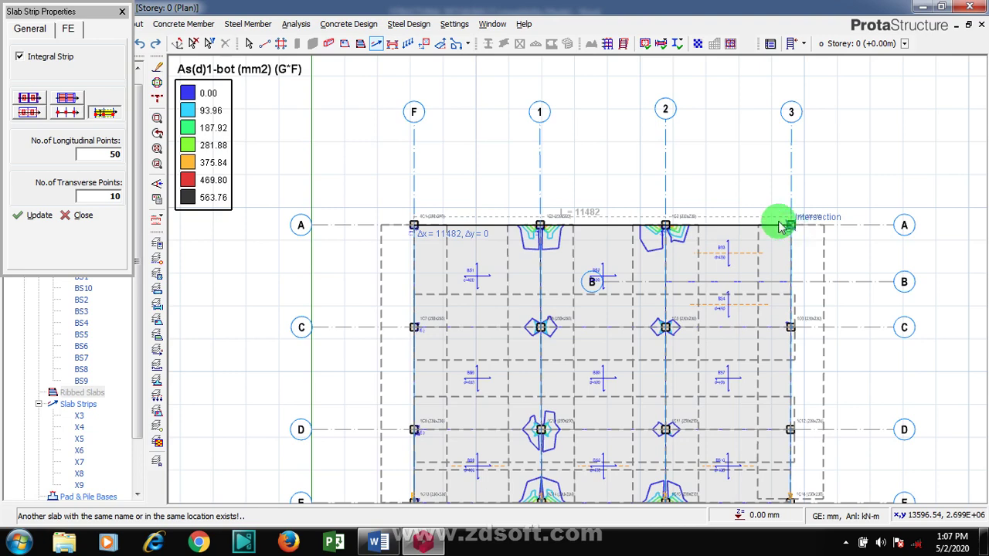
click(787, 225)
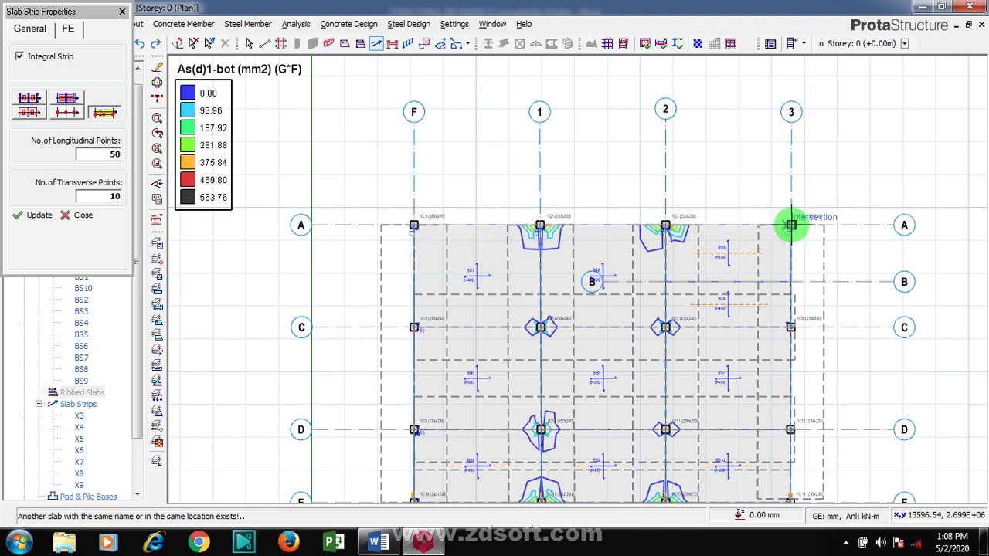
click(792, 225)
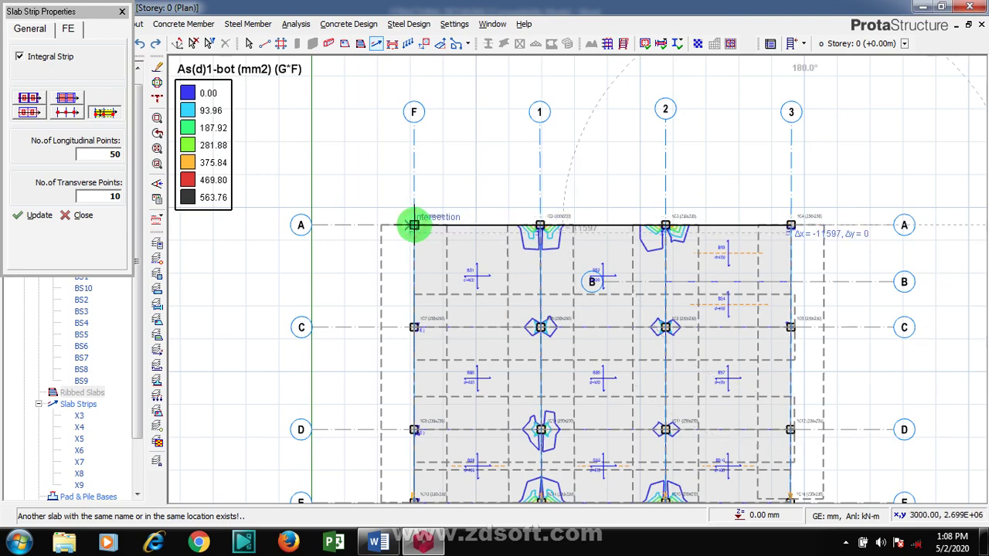
click(414, 225)
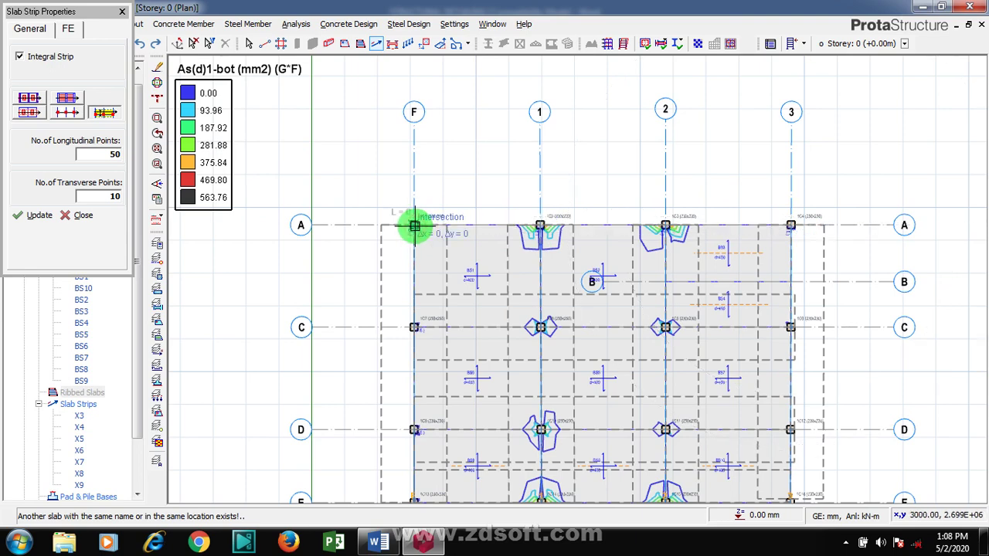
click(792, 225)
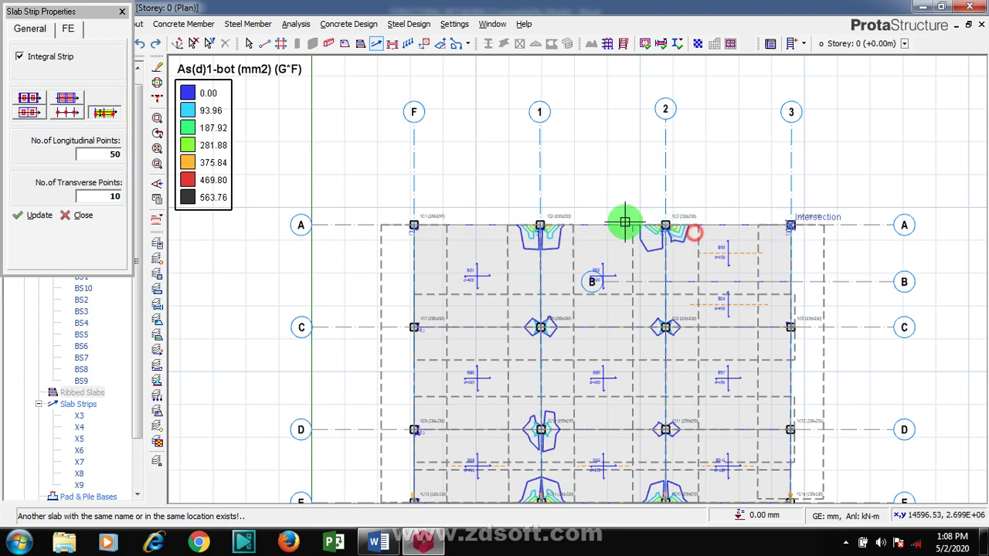
click(415, 225)
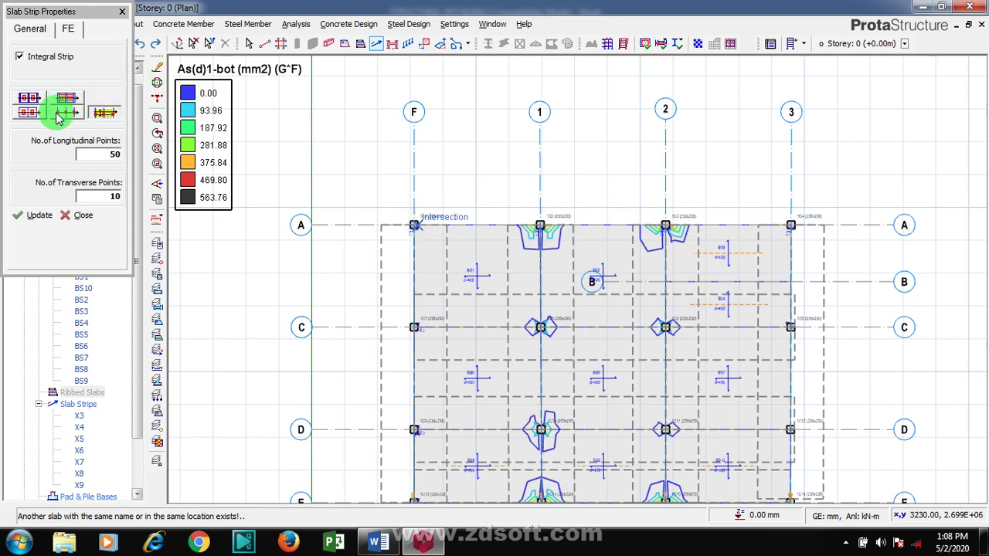
- Set the strip direction to X and update the FE strip along axis E as X10 with 1000 mm extents
click(31, 29)
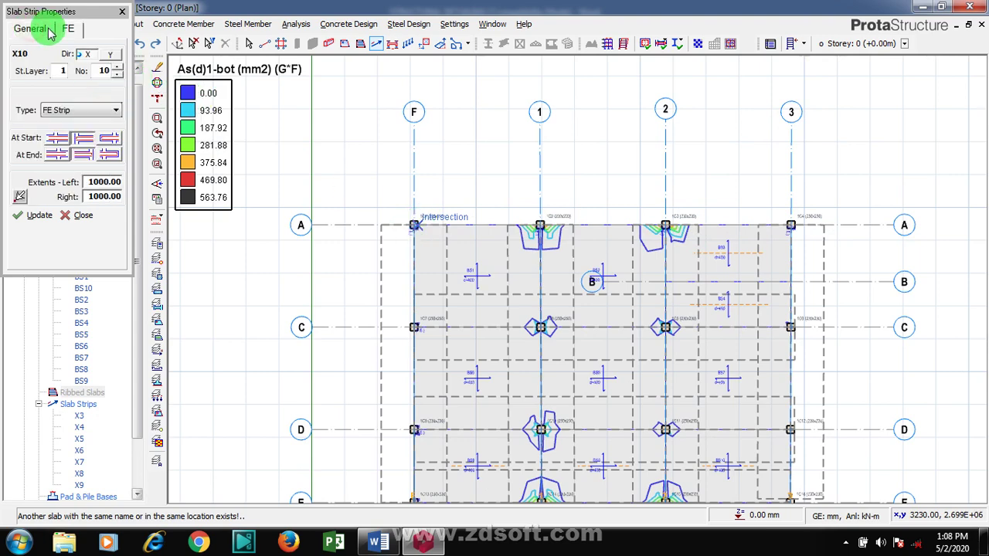
click(86, 54)
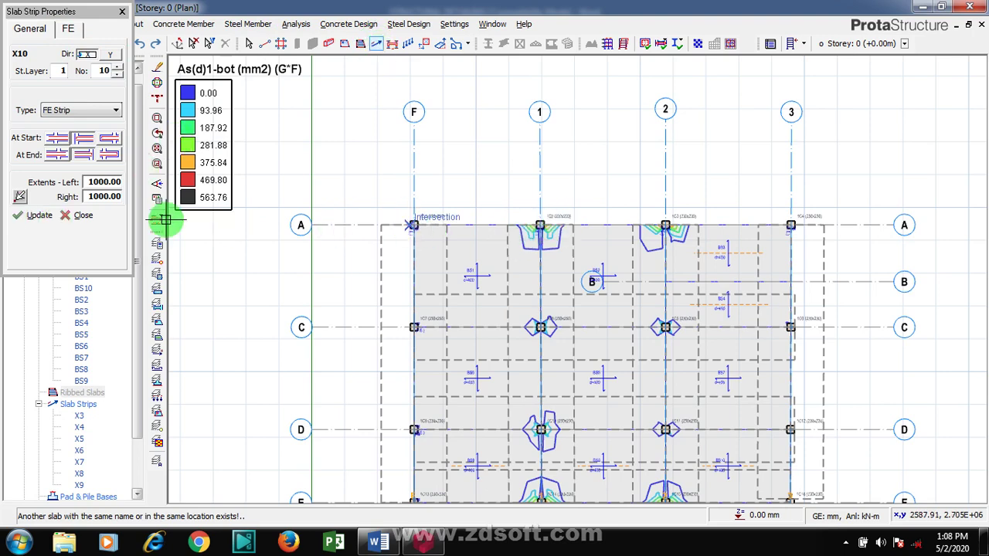
click(37, 216)
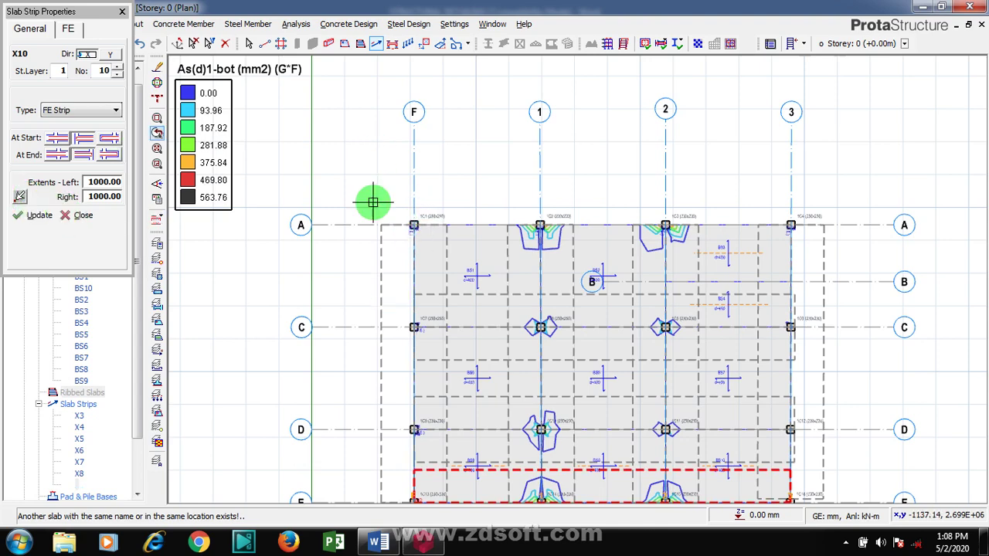
- Place FE strip X11 along axis A from axis F to axis 3 with 1000 mm extents, and close the strip properties
click(414, 224)
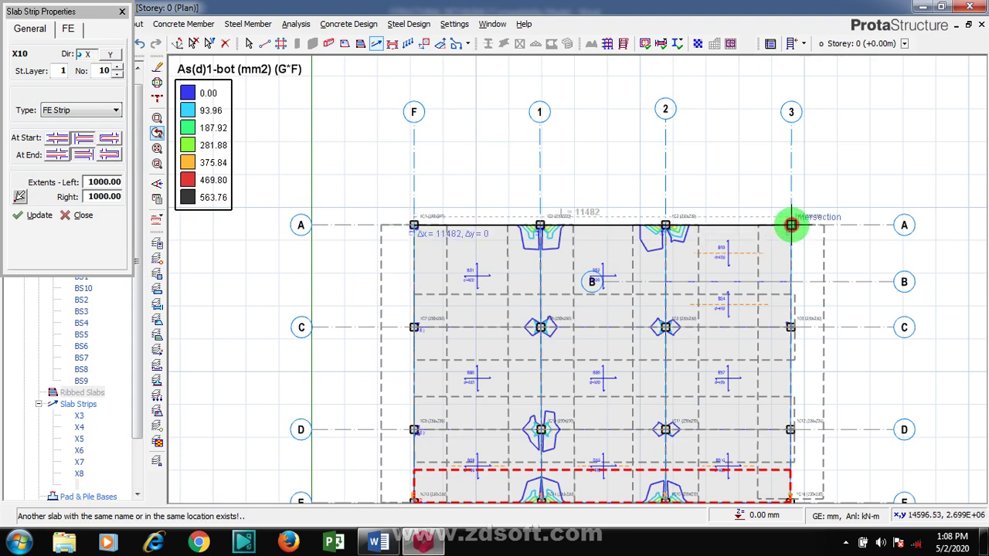
click(791, 225)
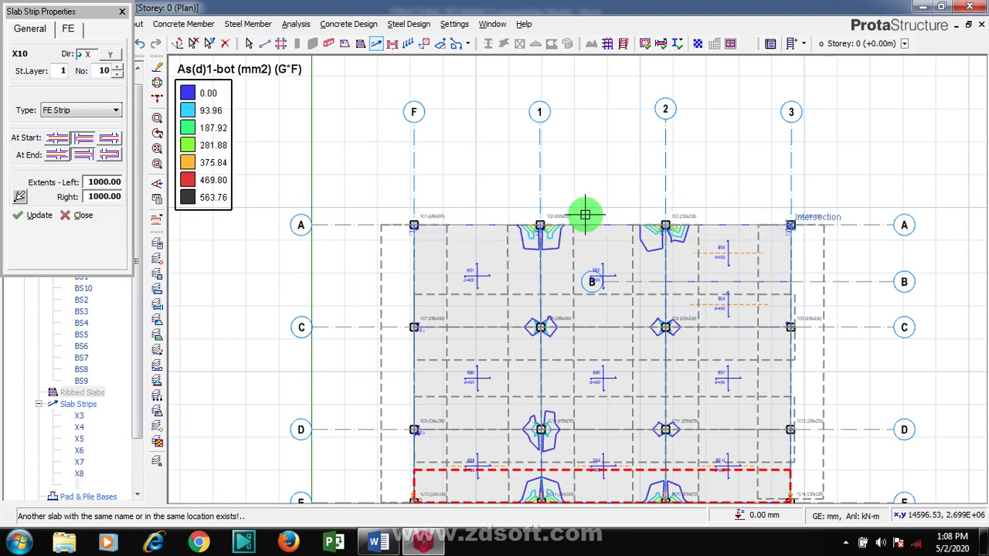
click(414, 225)
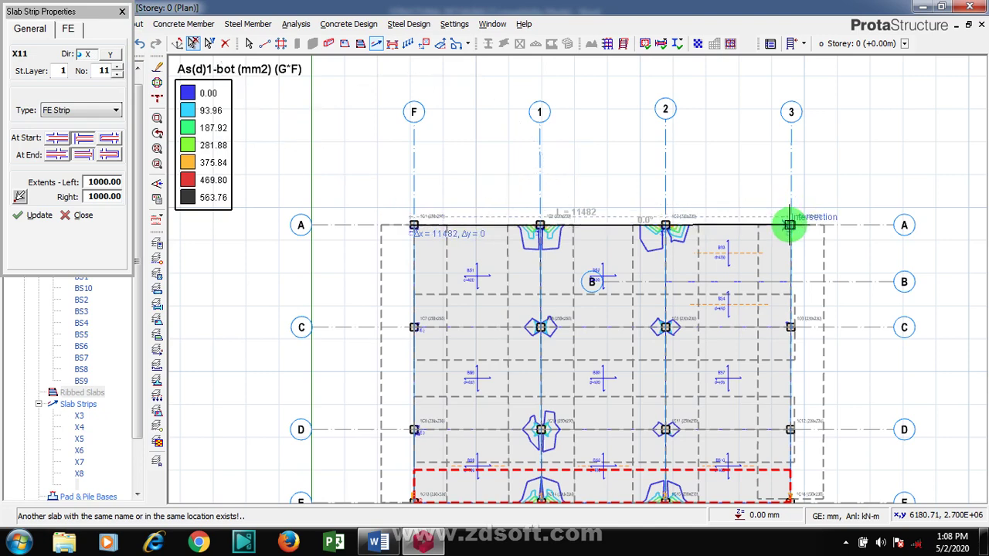
click(788, 224)
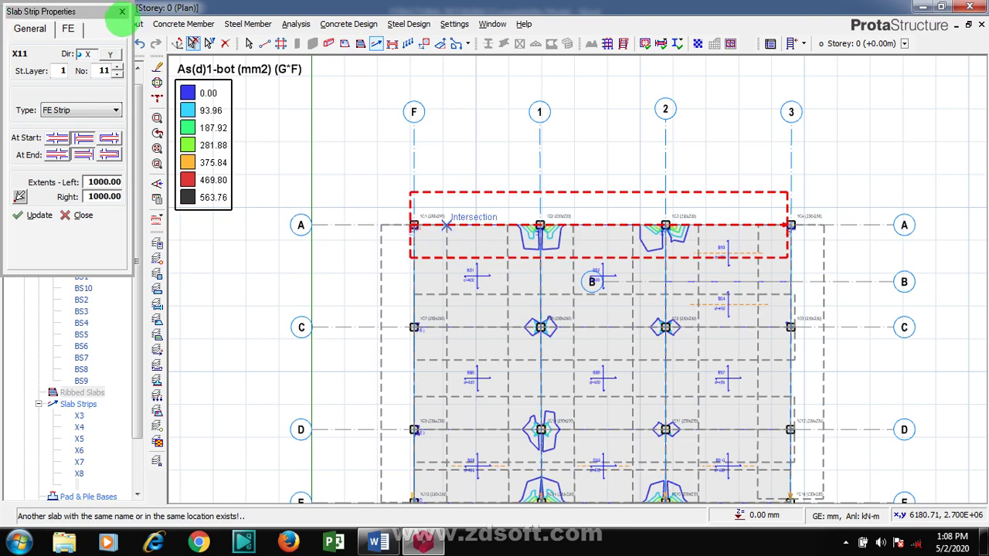
click(122, 11)
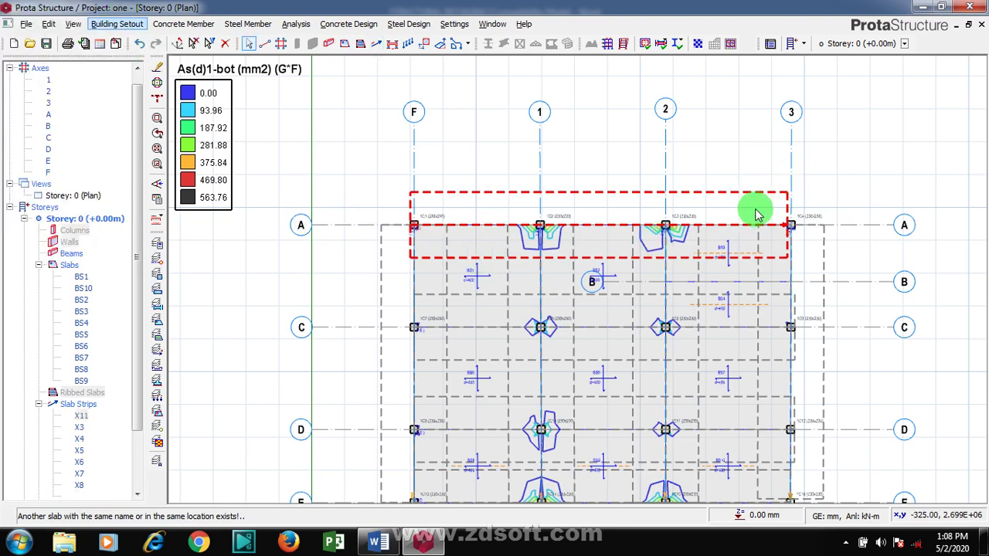
- Examine how the placed slab strips cover the raft plan between axes A to E and F to 3
scroll(756, 208, down, 1)
scroll(766, 197, down, 1)
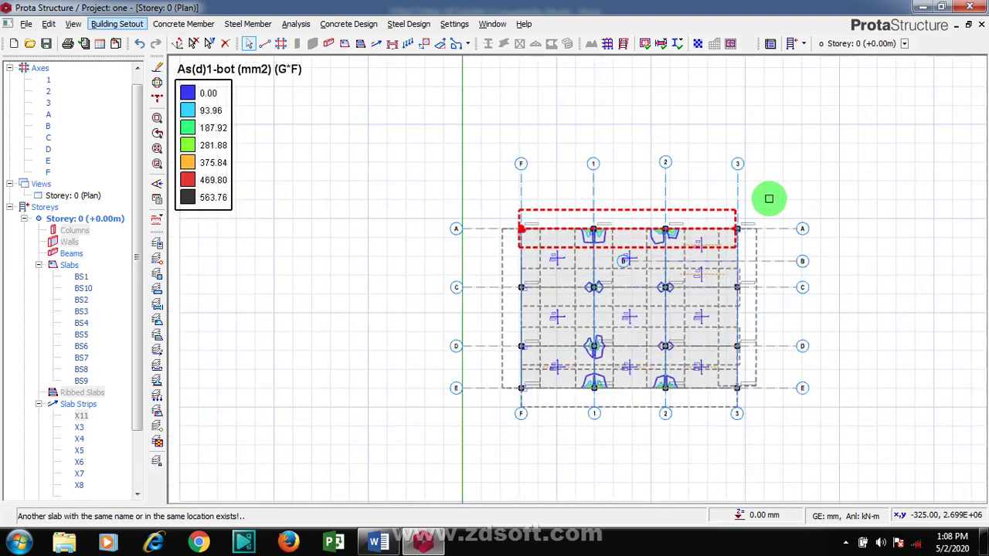
scroll(753, 218, down, 1)
scroll(756, 215, down, 1)
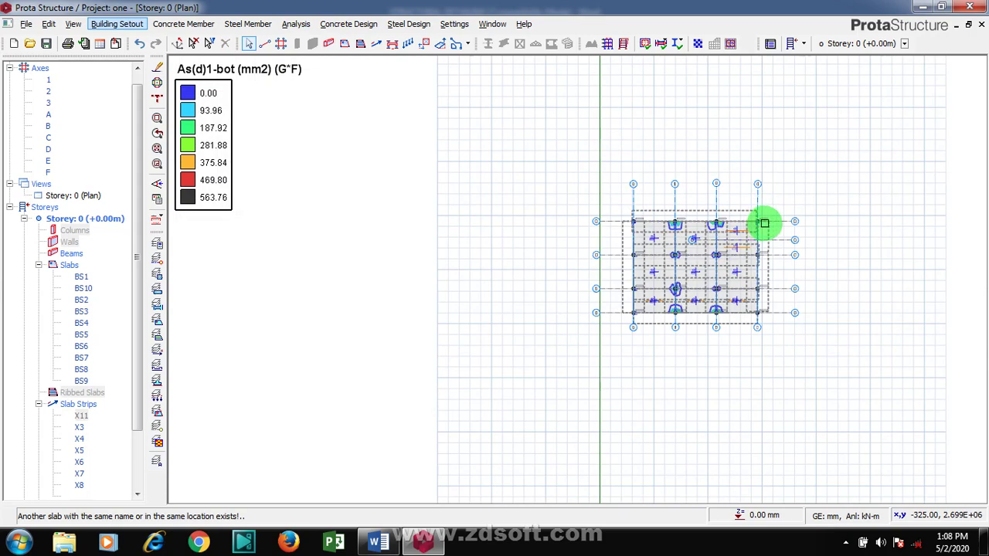
scroll(773, 221, up, 1)
scroll(808, 282, up, 1)
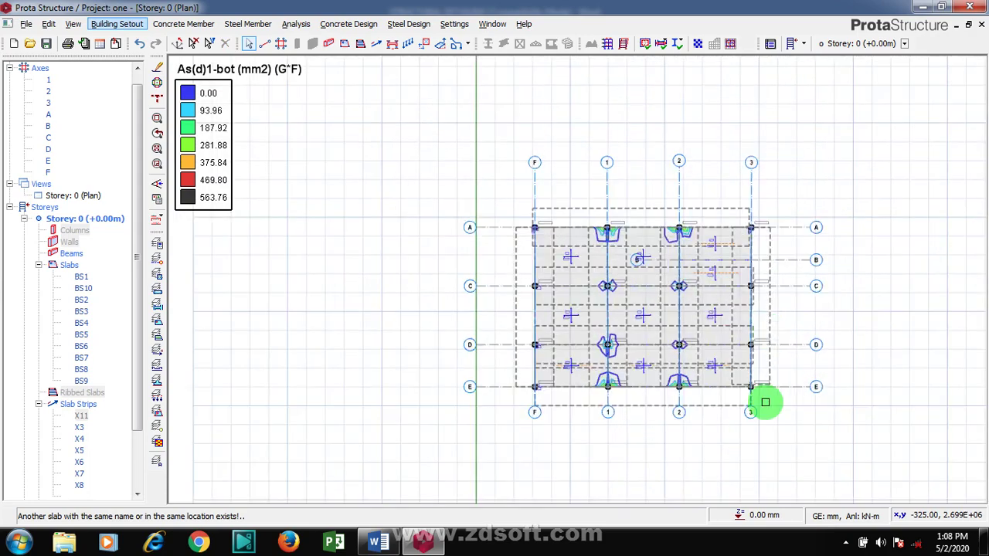
scroll(812, 371, up, 1)
scroll(758, 382, up, 1)
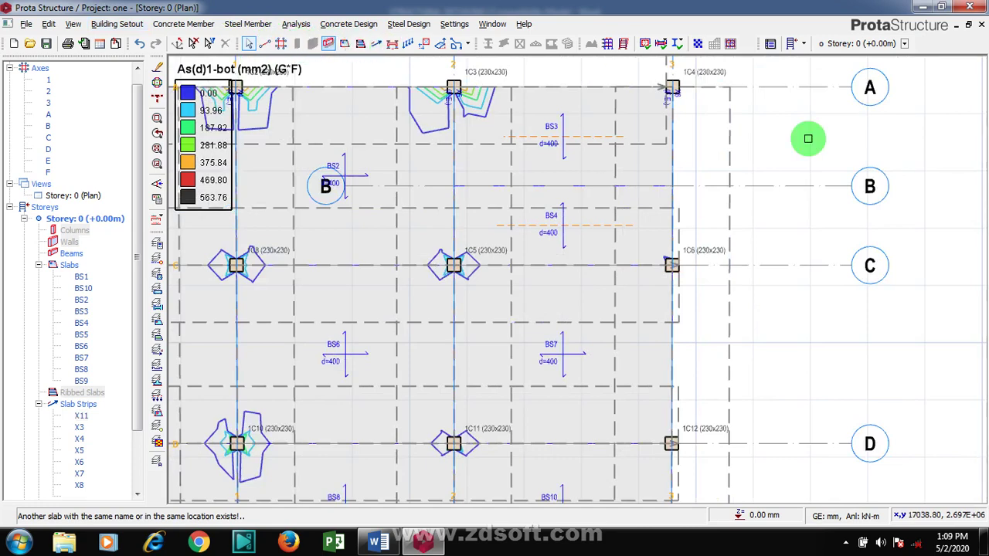
scroll(812, 130, down, 1)
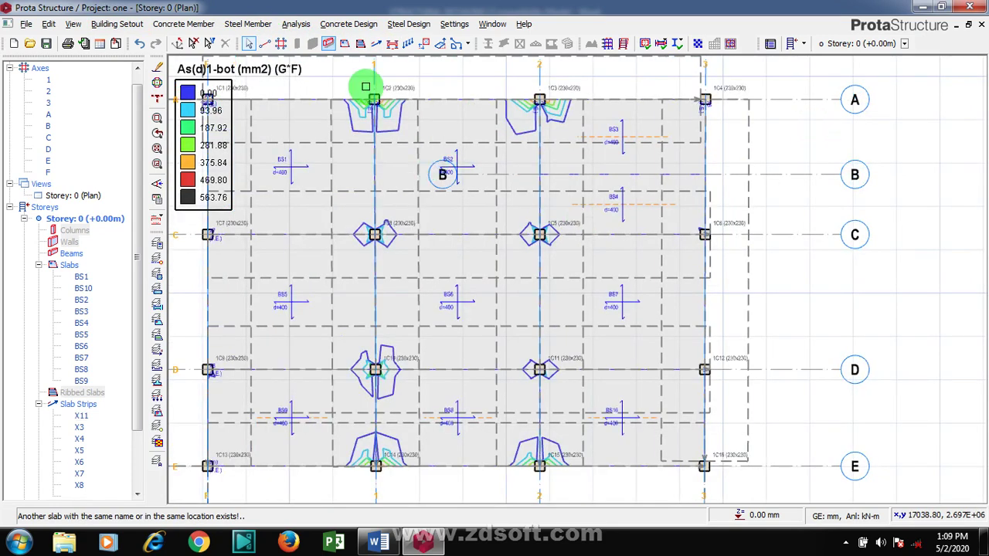
- Place an X-direction FE strip about midway between axes C and D, from axis F to axis 3, with 1000 mm extents
click(376, 44)
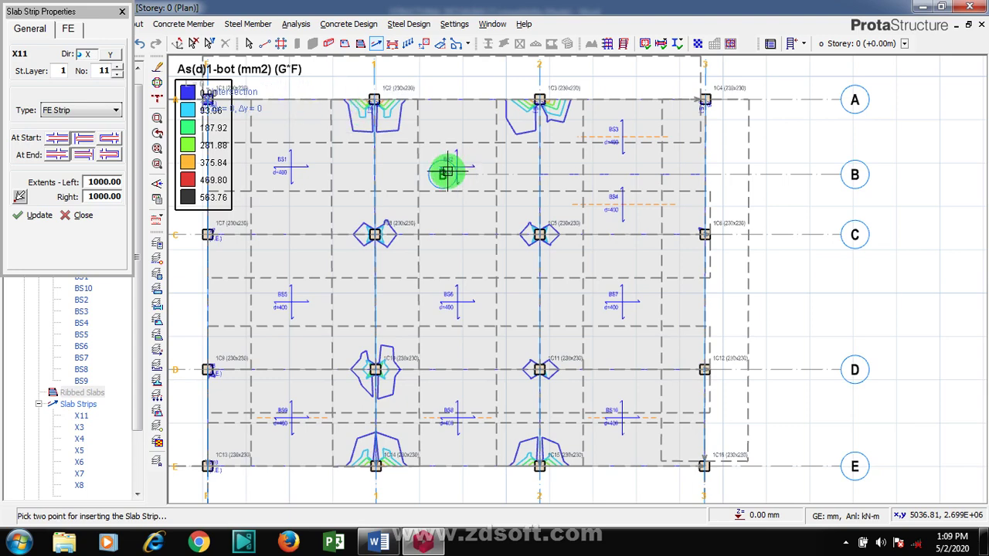
scroll(280, 101, down, 1)
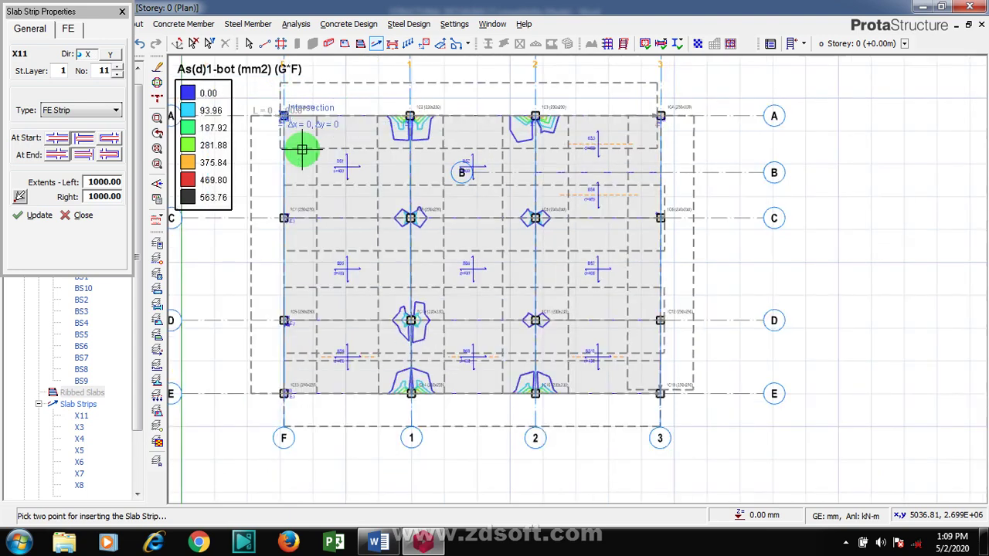
click(378, 45)
click(339, 126)
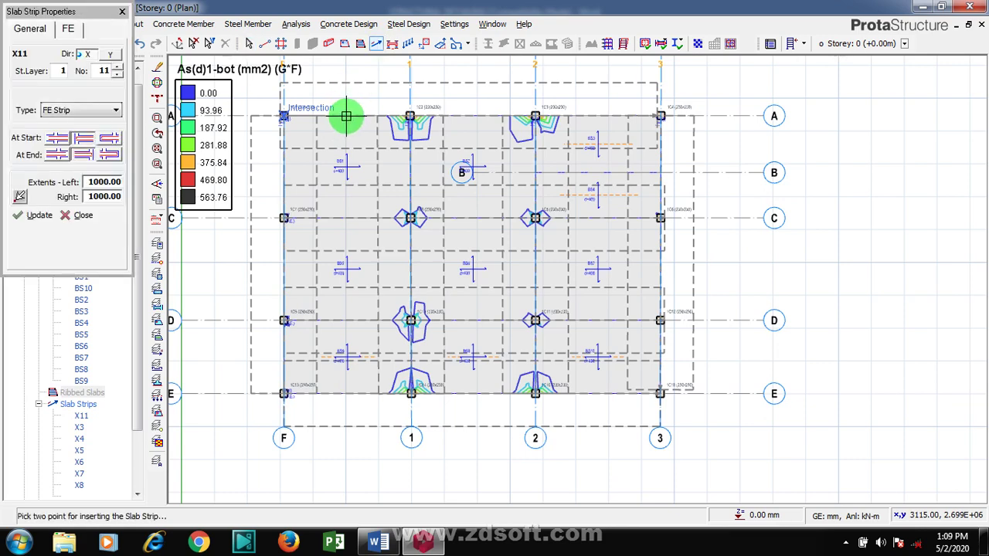
click(107, 54)
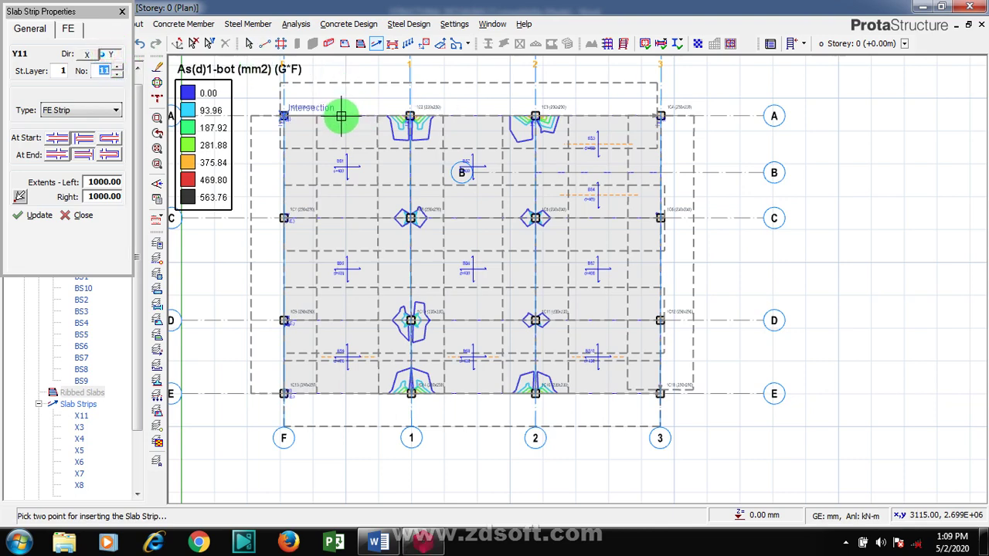
click(88, 54)
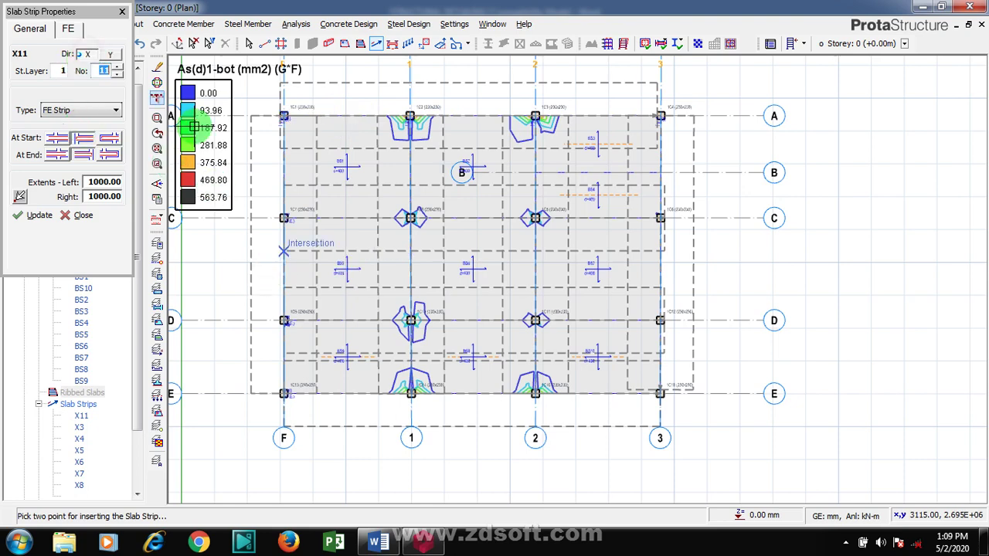
click(283, 267)
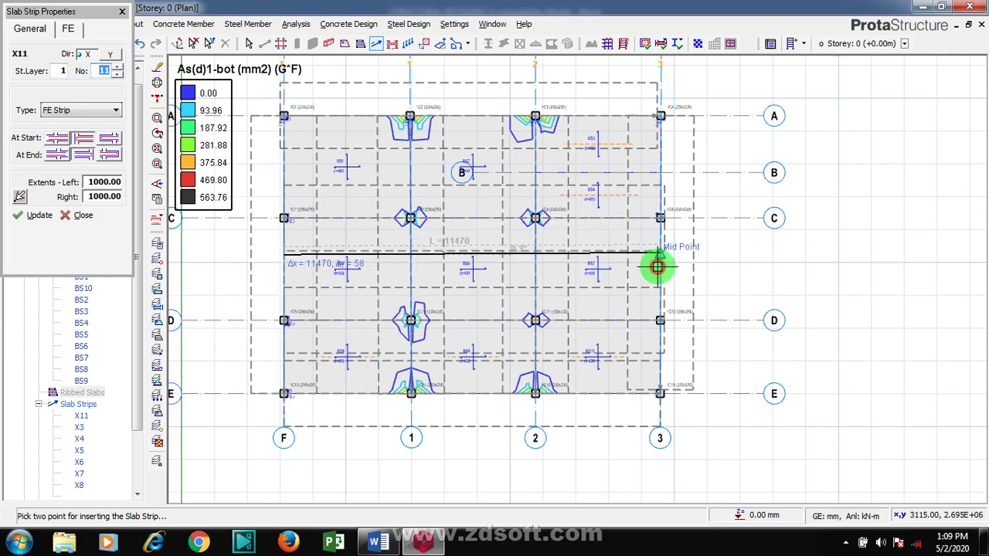
click(659, 263)
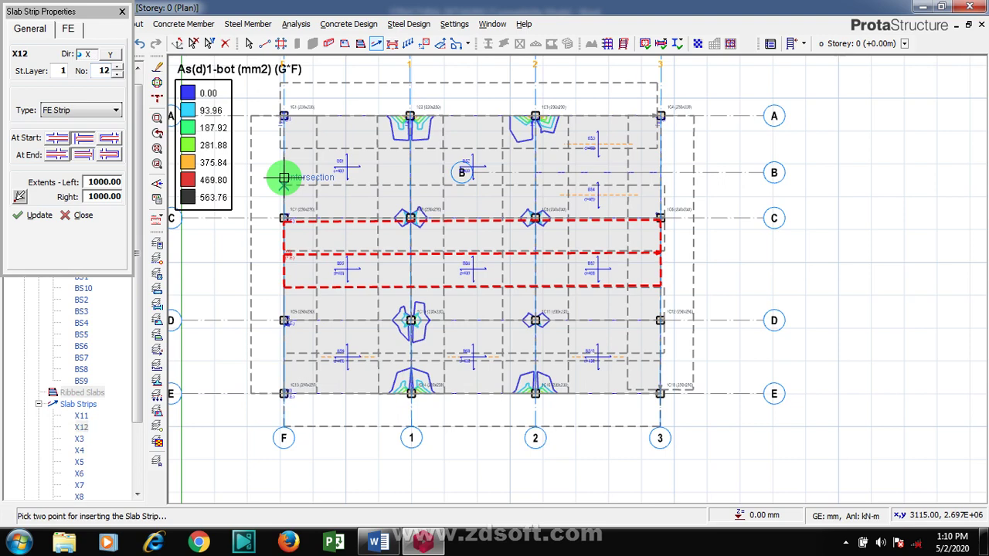
- Place two more X-direction FE strips from axis F to axis 3, one between axes B and C and one between C and D closer to D
click(284, 185)
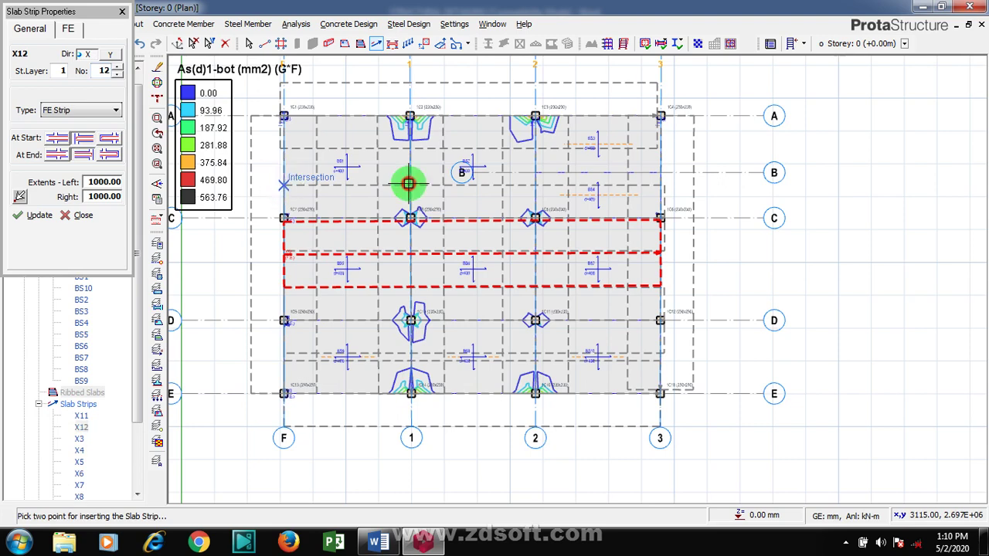
click(665, 183)
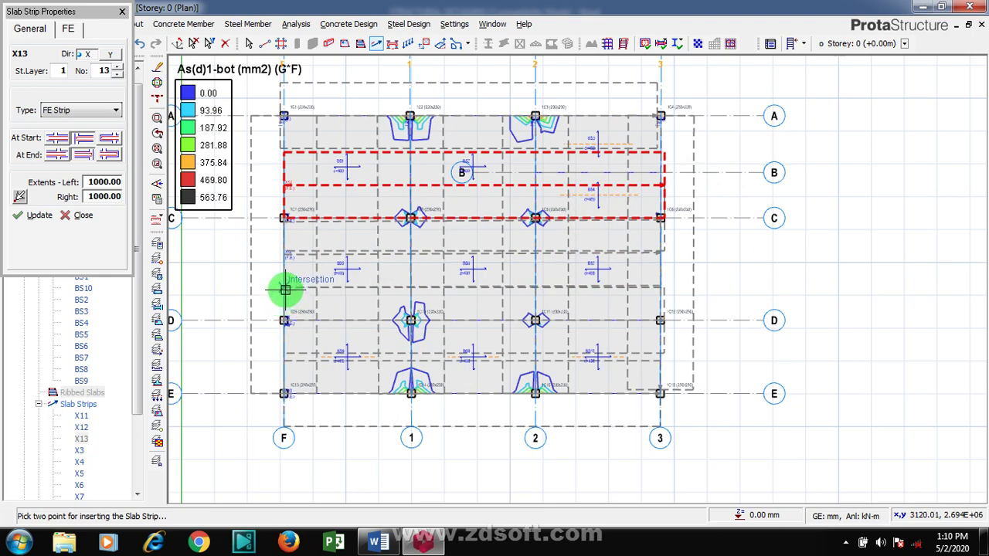
click(285, 289)
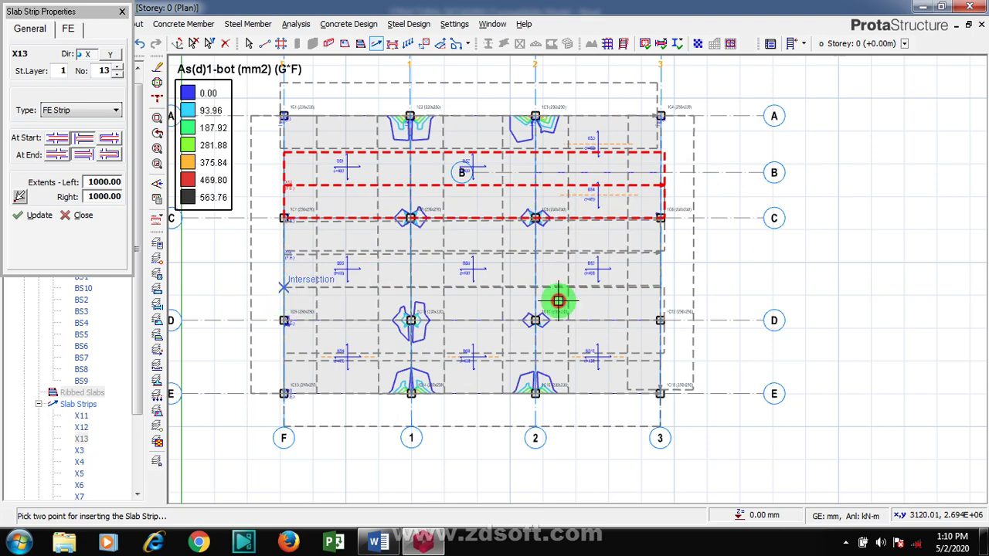
click(659, 287)
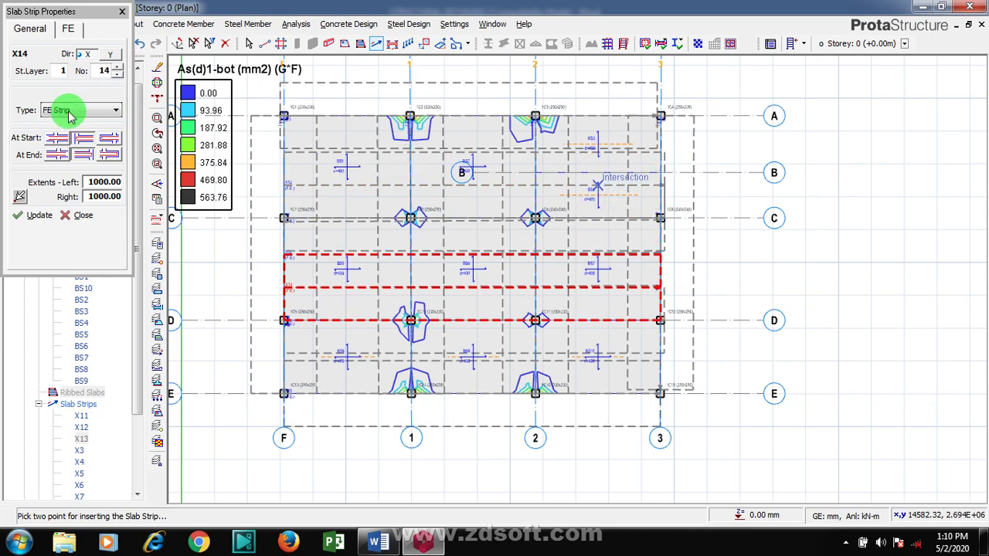
- Place a Y-direction FE strip about midway between axes 1 and 2, from axis A to axis E, with 1000 mm extents
click(111, 56)
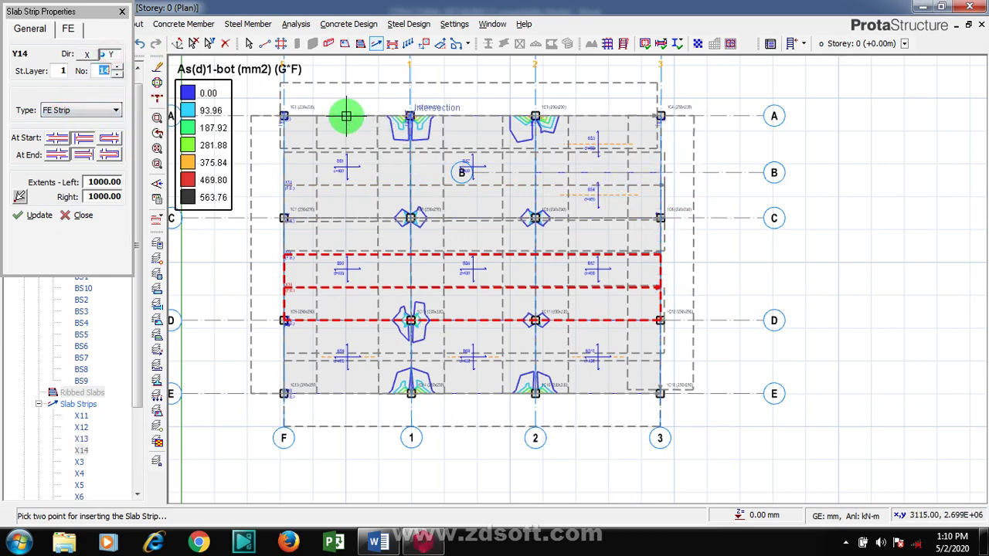
click(468, 116)
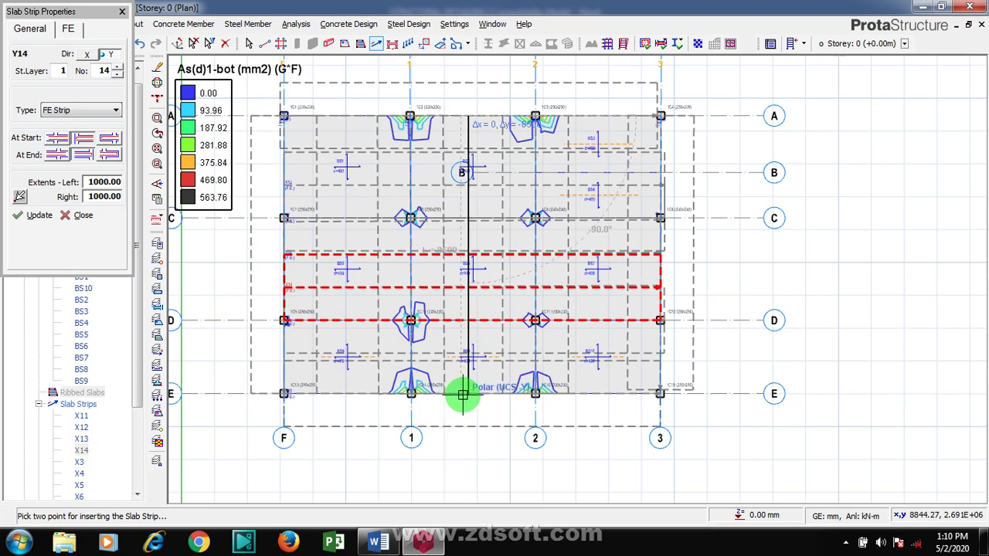
click(462, 396)
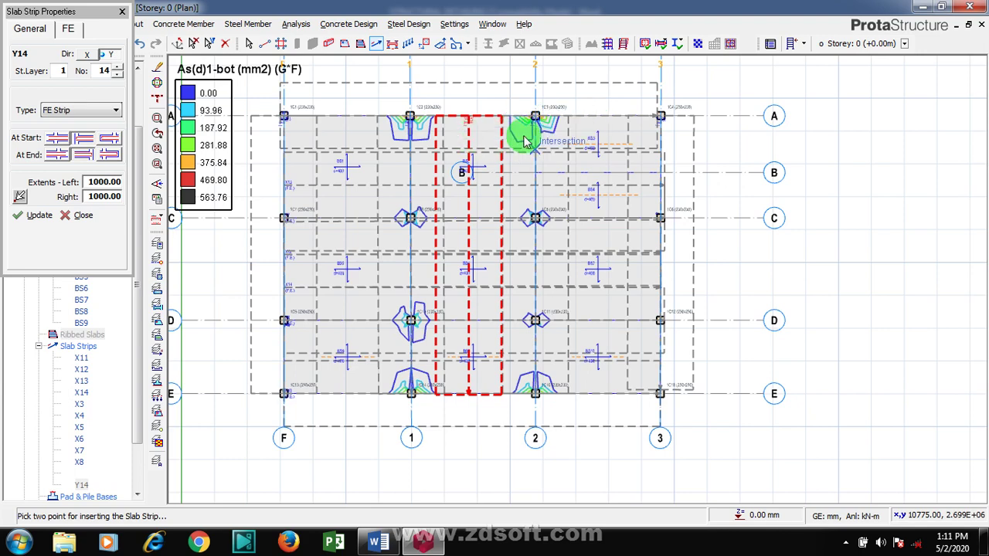
- Place a Y-direction FE strip between axes 2 and 3, closer to axis 2, from axis A to axis E with 1000 mm extents
key(Escape)
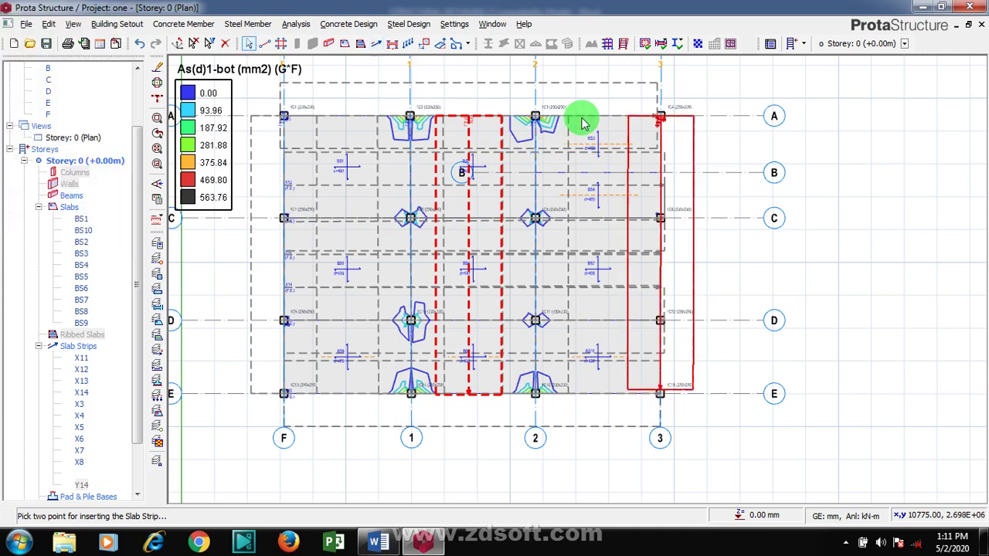
click(364, 84)
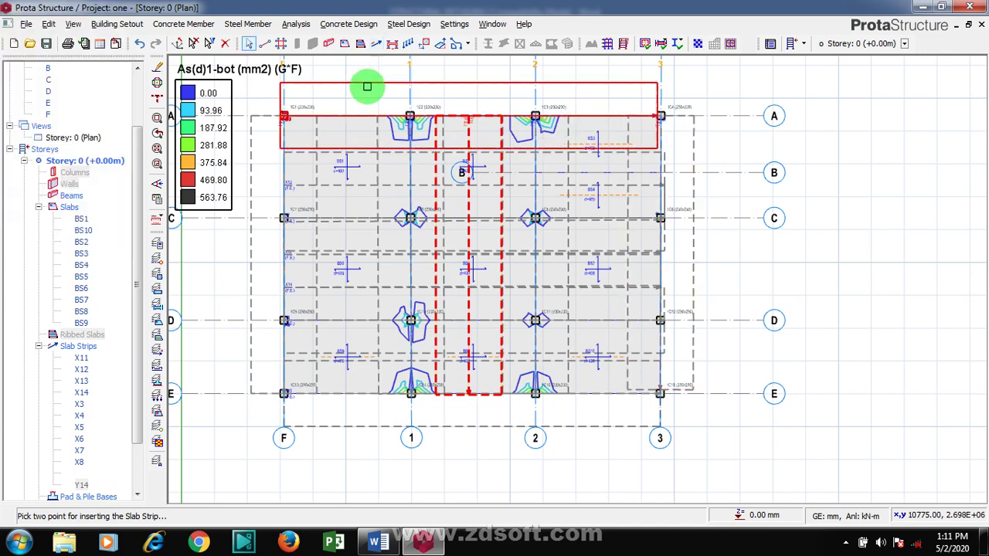
click(379, 45)
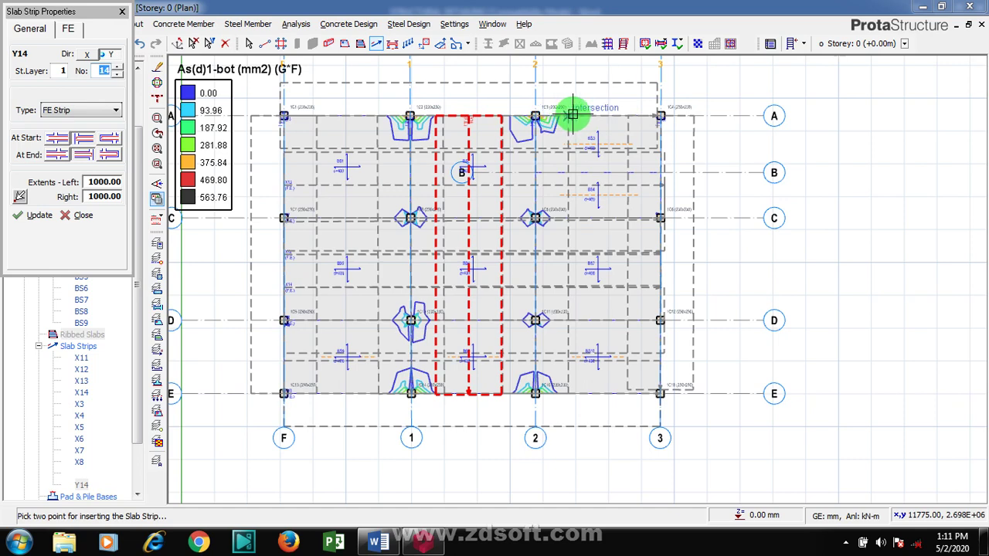
click(574, 148)
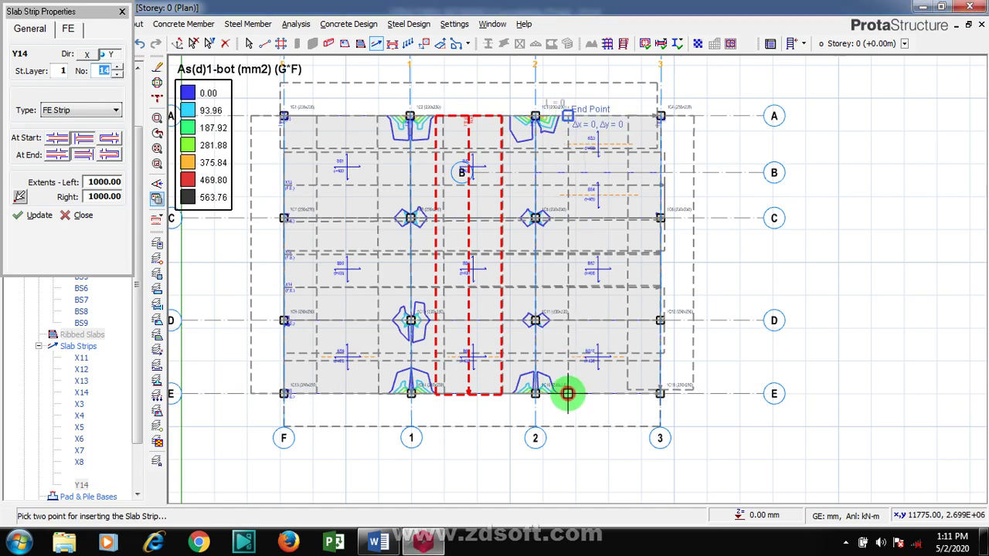
click(568, 394)
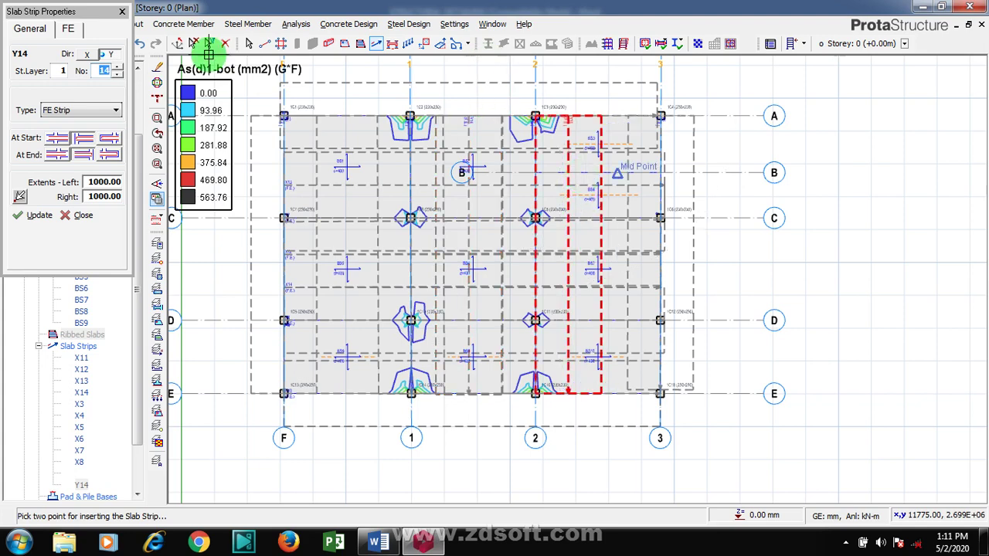
- Place a Y-direction FE strip about midway between axes F and 1, from axis E to axis A, with 1000 mm extents, and end strip insertion
key(Escape)
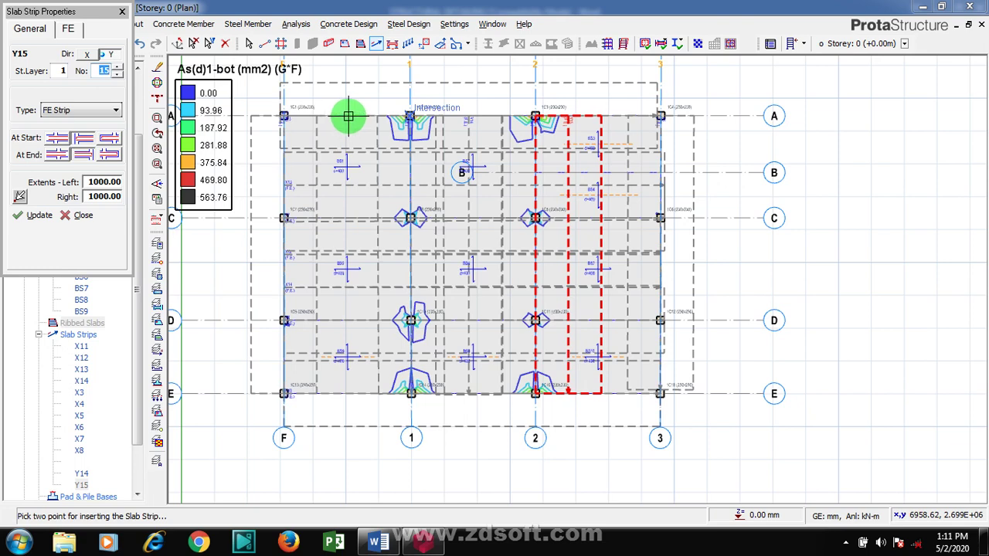
click(110, 56)
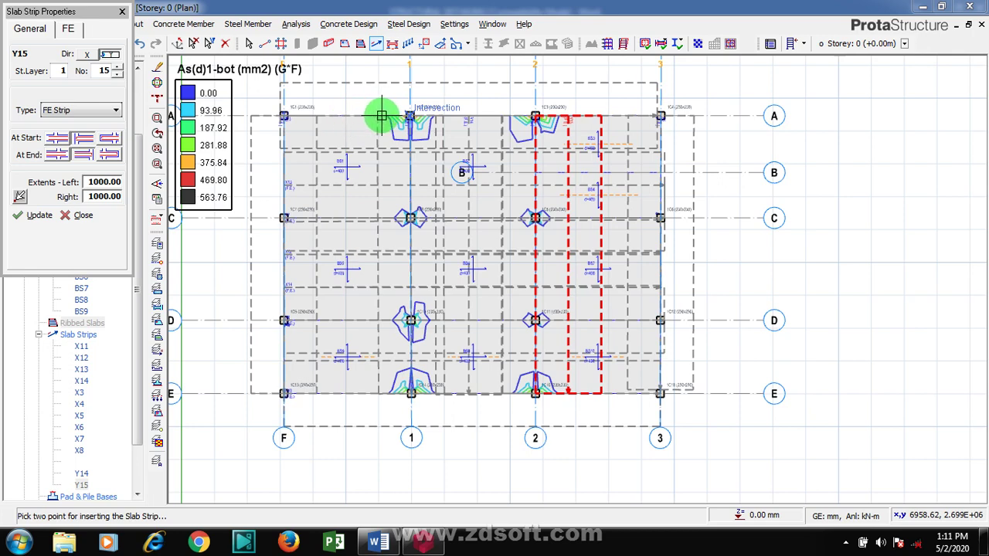
click(345, 396)
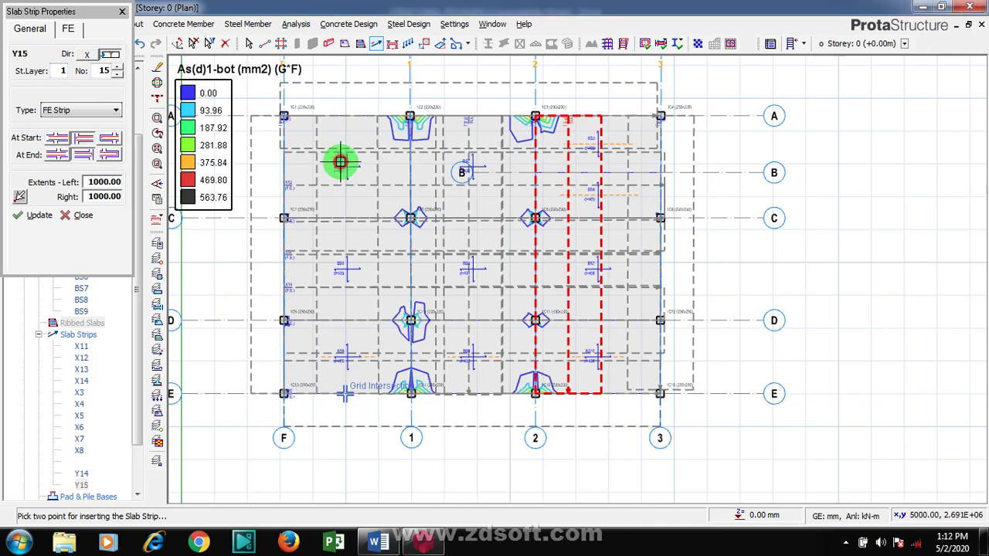
click(345, 114)
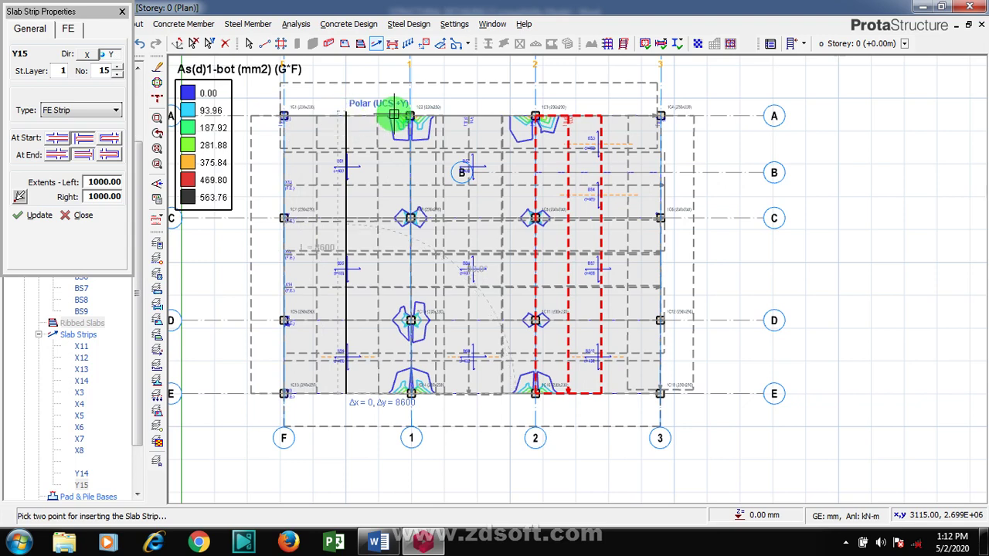
click(374, 232)
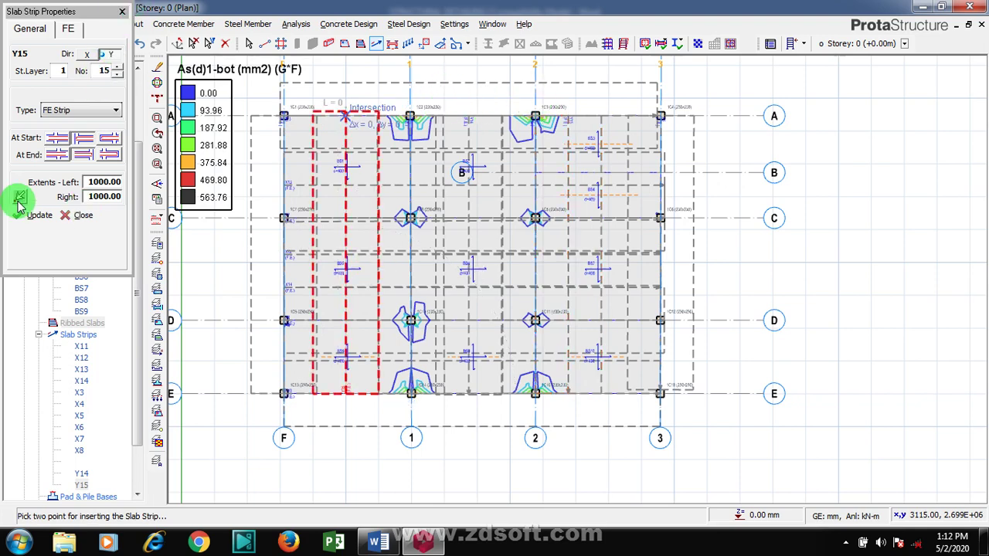
click(40, 216)
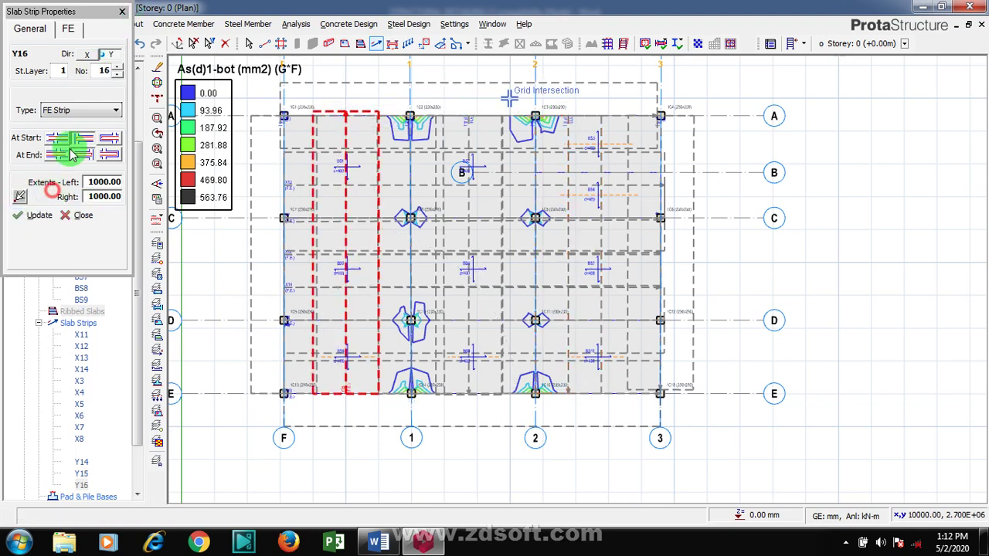
click(121, 12)
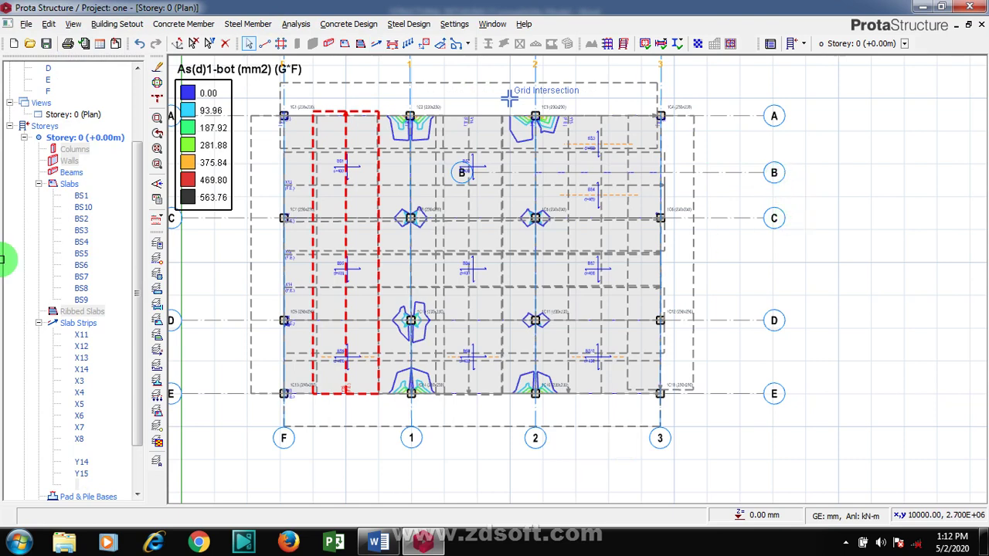
- Update the steel bars of the raft's slab strips
click(164, 220)
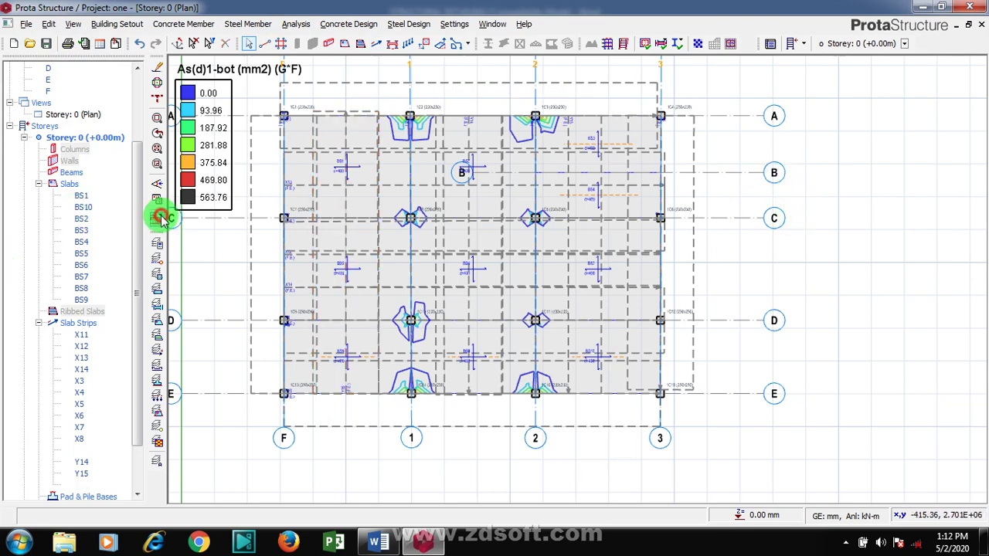
drag(160, 219, 246, 221)
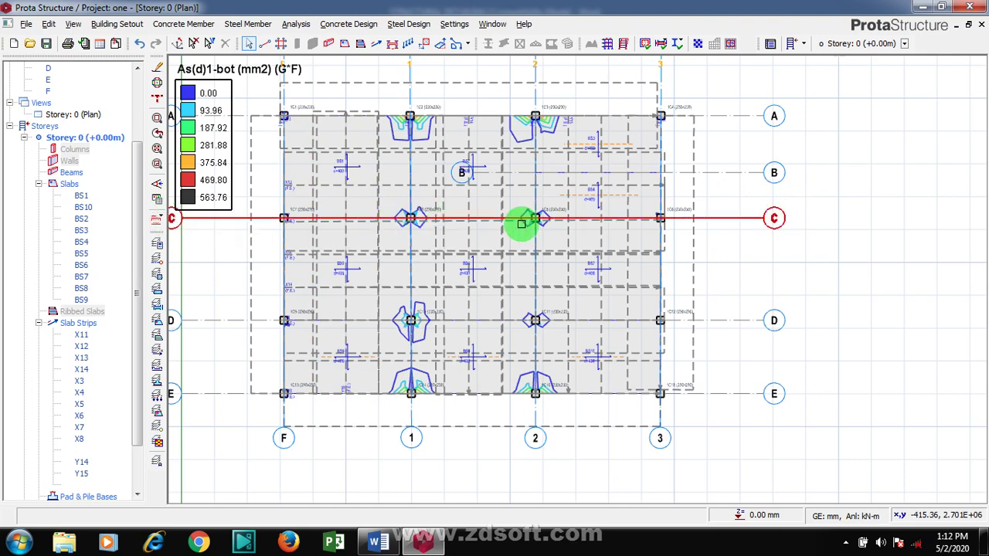
click(164, 221)
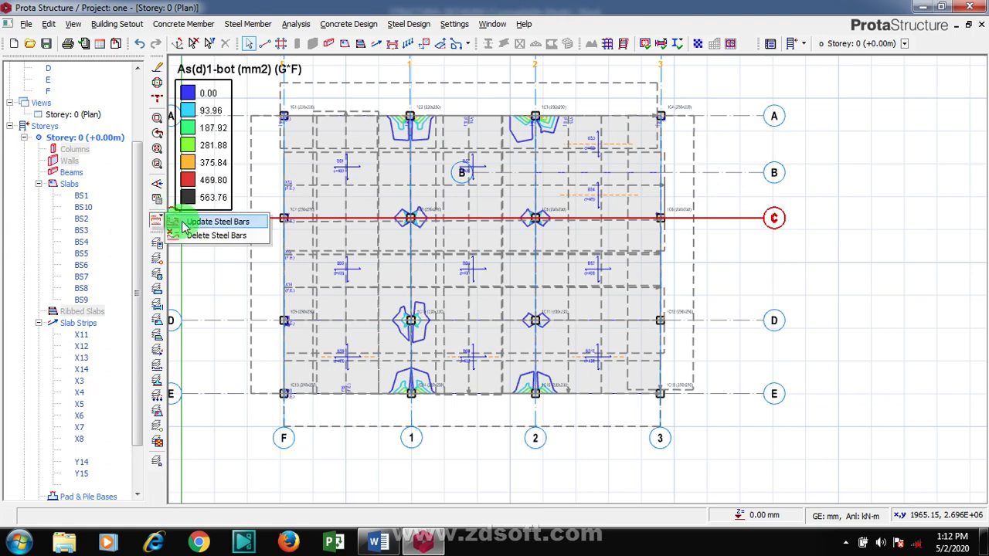
click(215, 222)
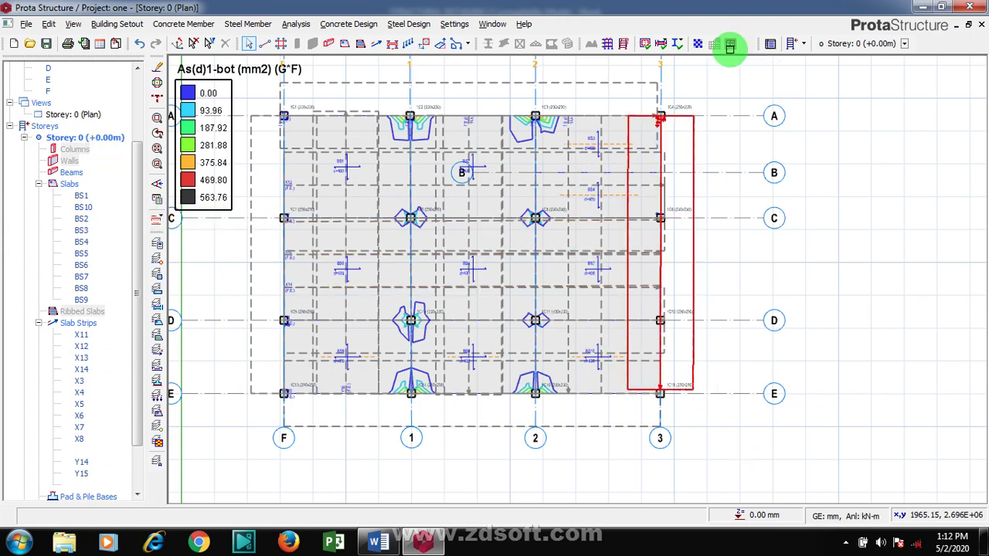
- Open the finite elements floor analysis and launch its analysis post-processing for the raft foundation
click(730, 46)
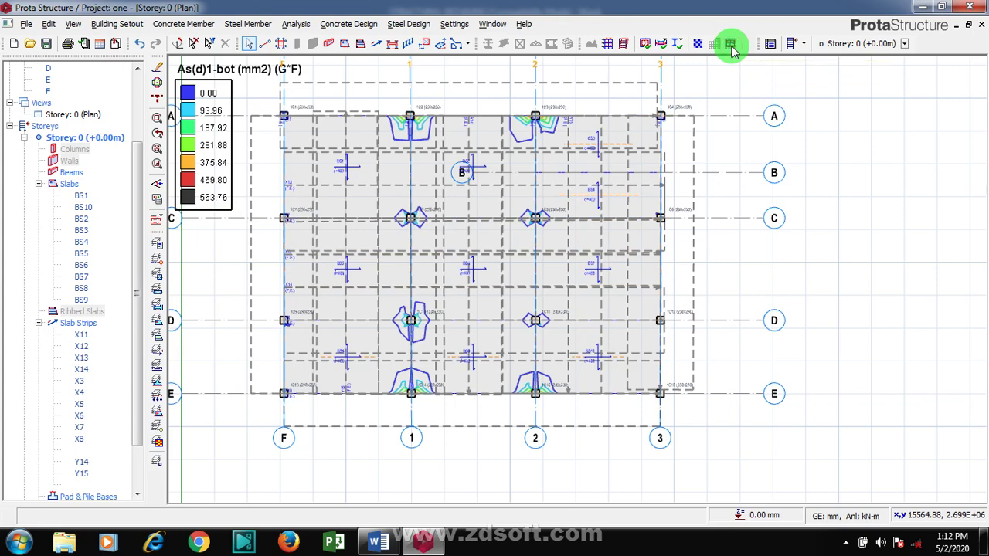
click(731, 46)
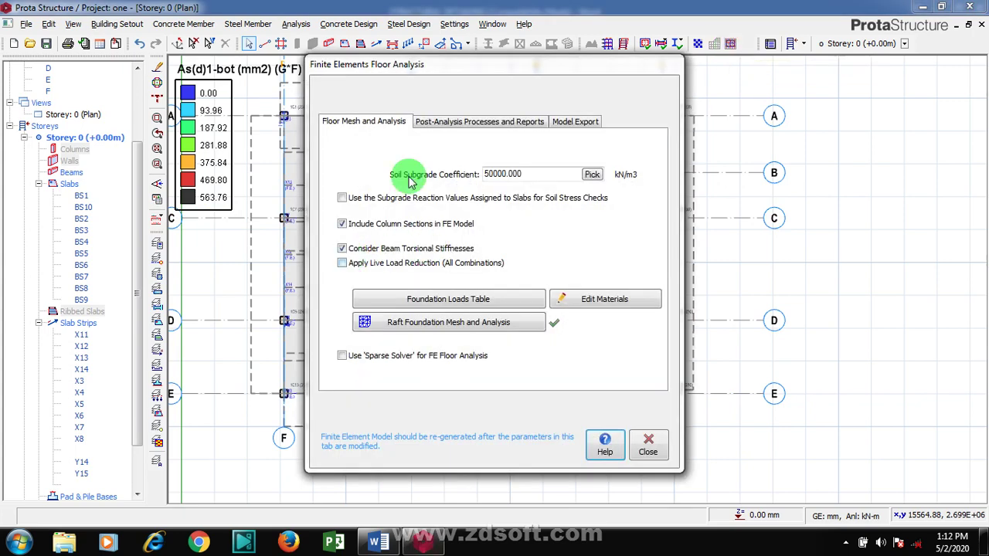
click(506, 120)
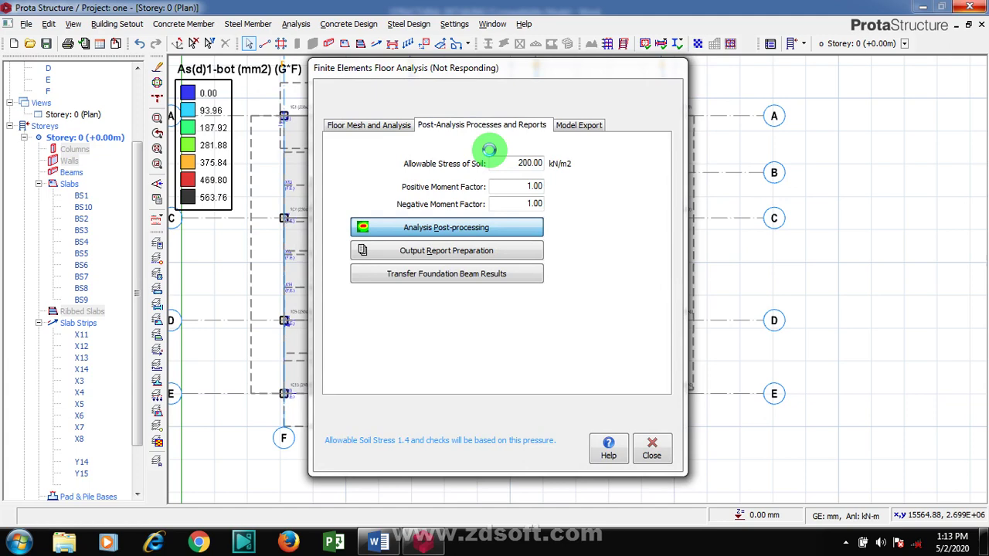
key(alt+Tab)
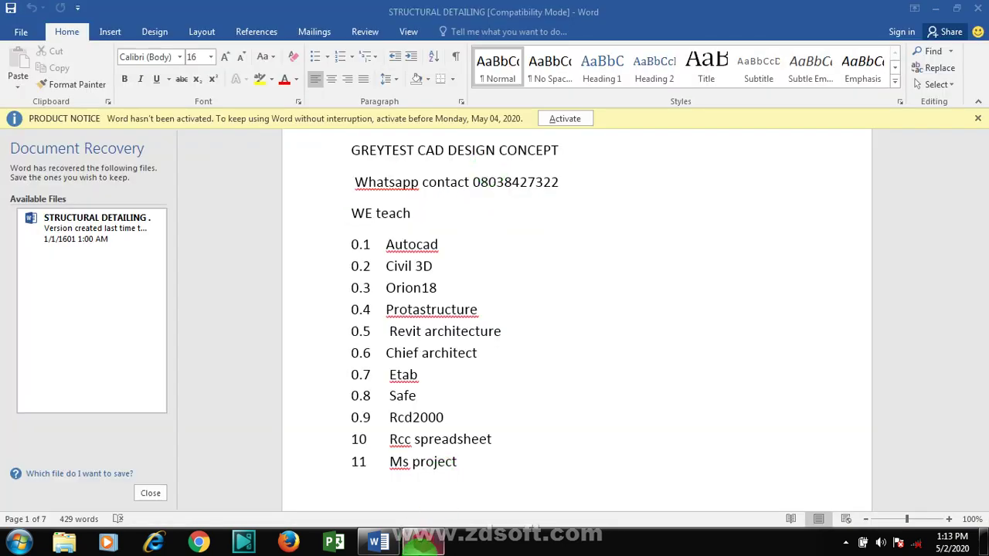
click(423, 544)
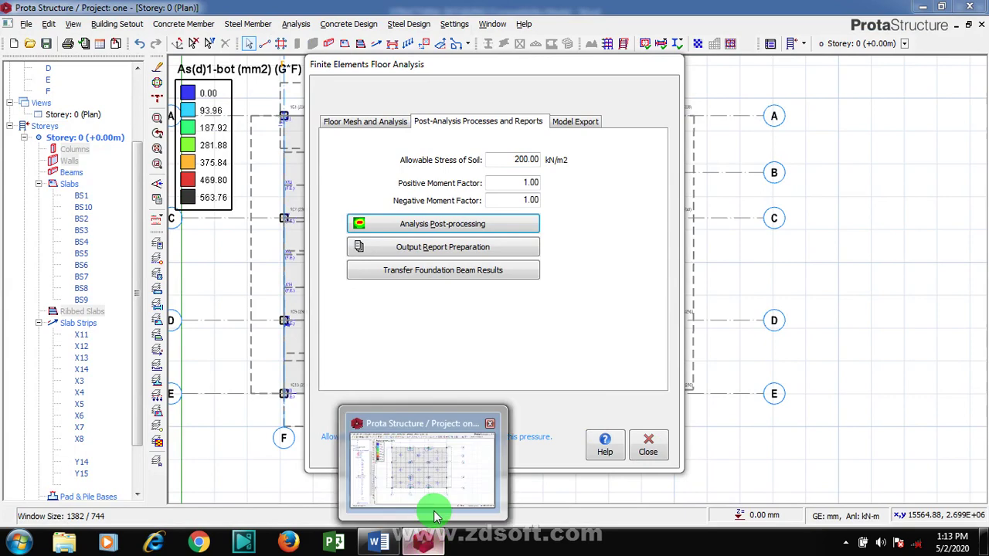
click(463, 227)
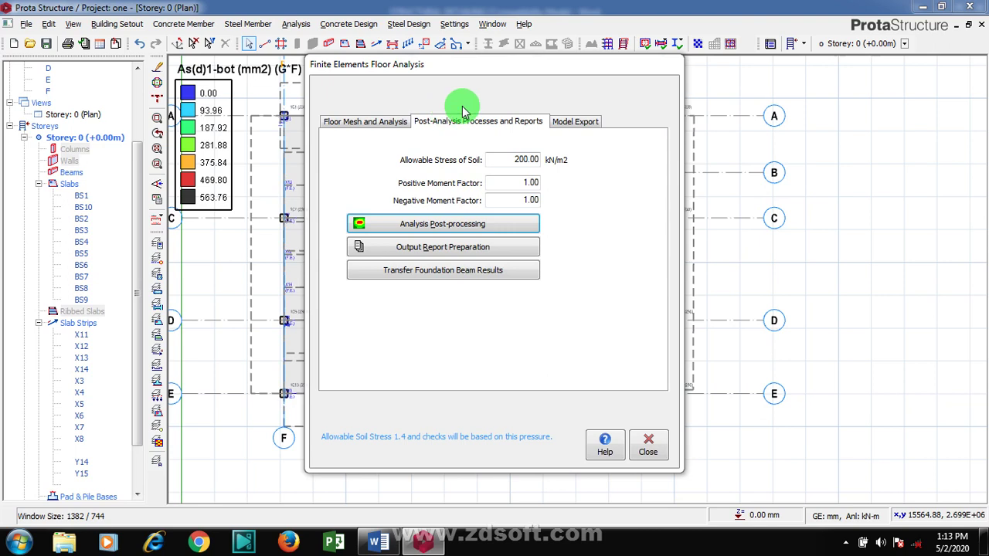
click(444, 226)
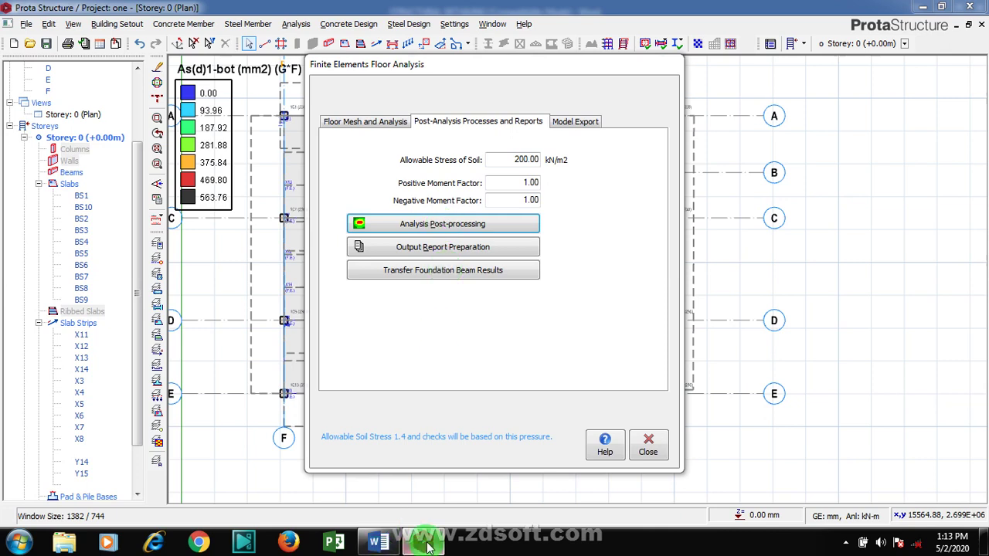
mouse_move(433, 547)
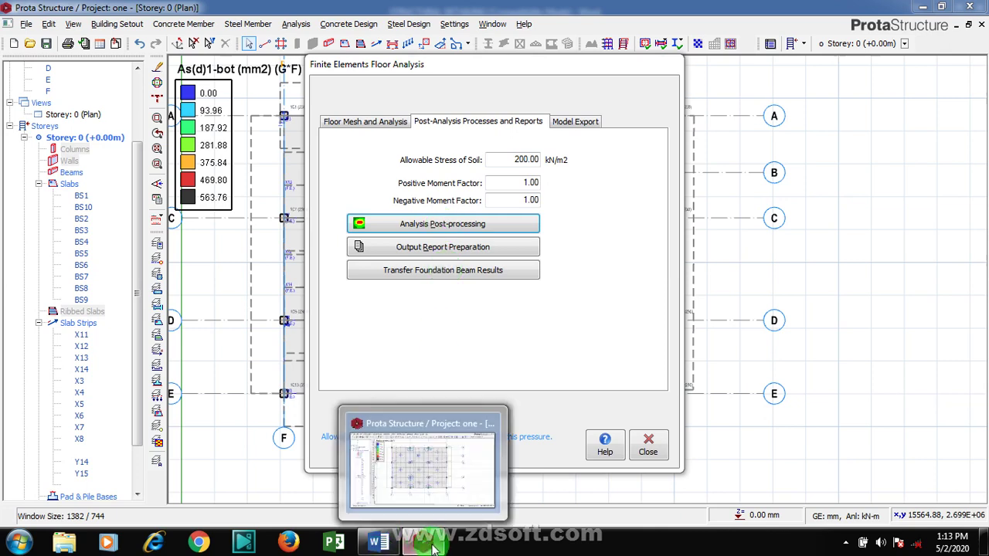
click(432, 456)
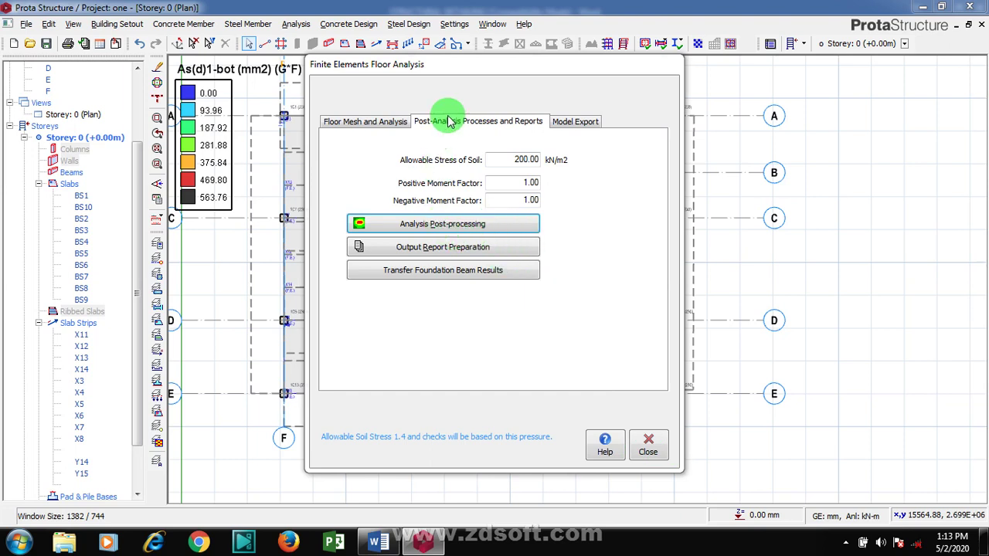
click(375, 122)
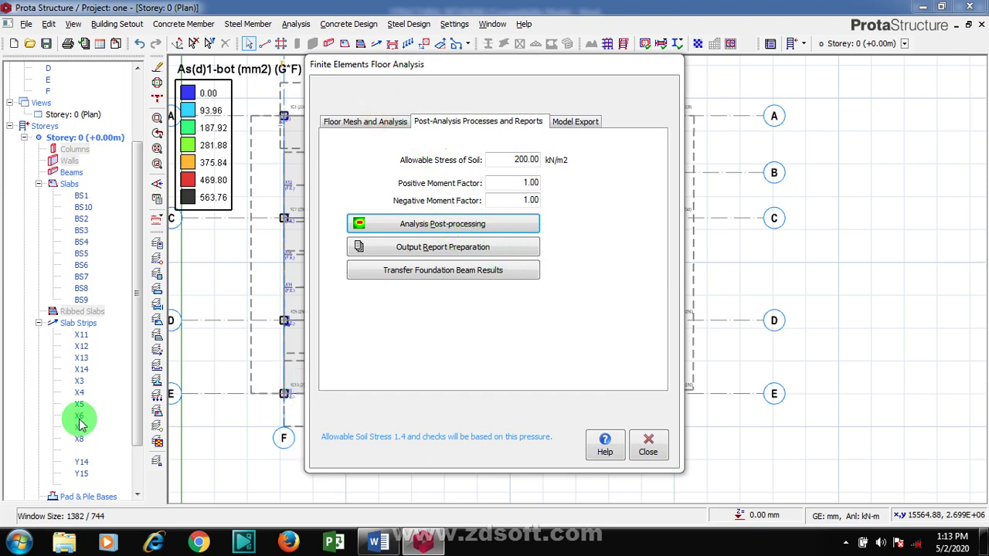
click(846, 543)
click(878, 396)
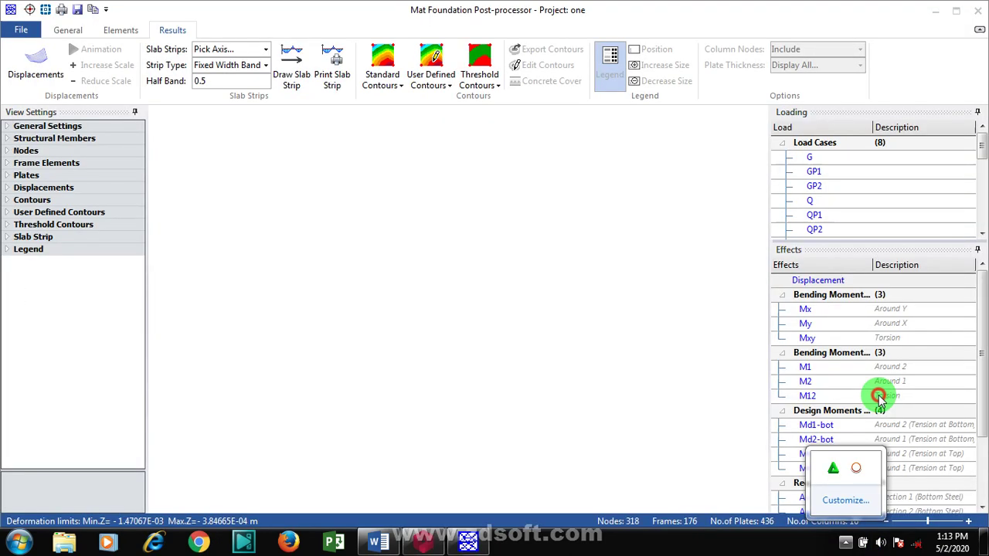
click(384, 234)
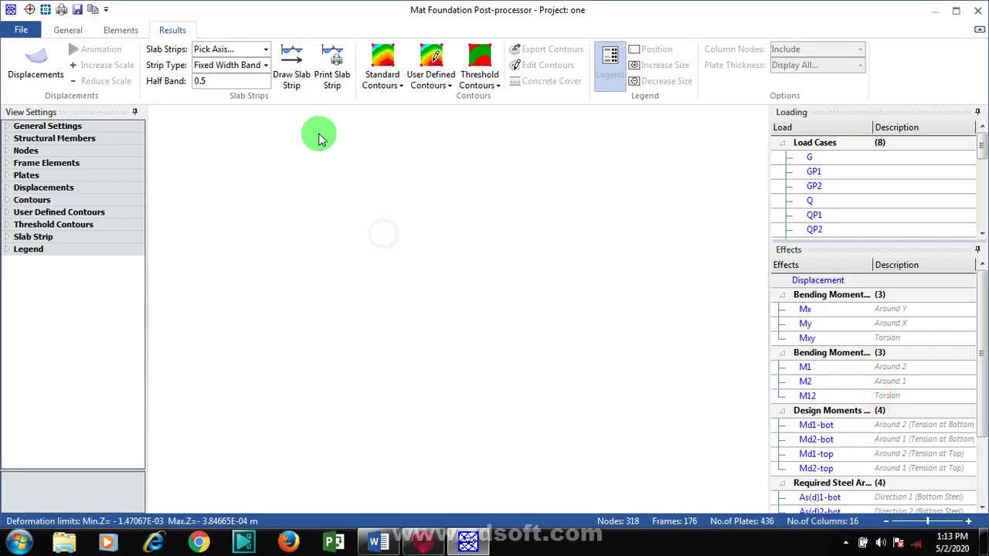
- Plot the result diagram of slab strip X3 in the Mat Foundation Post-processor
click(293, 74)
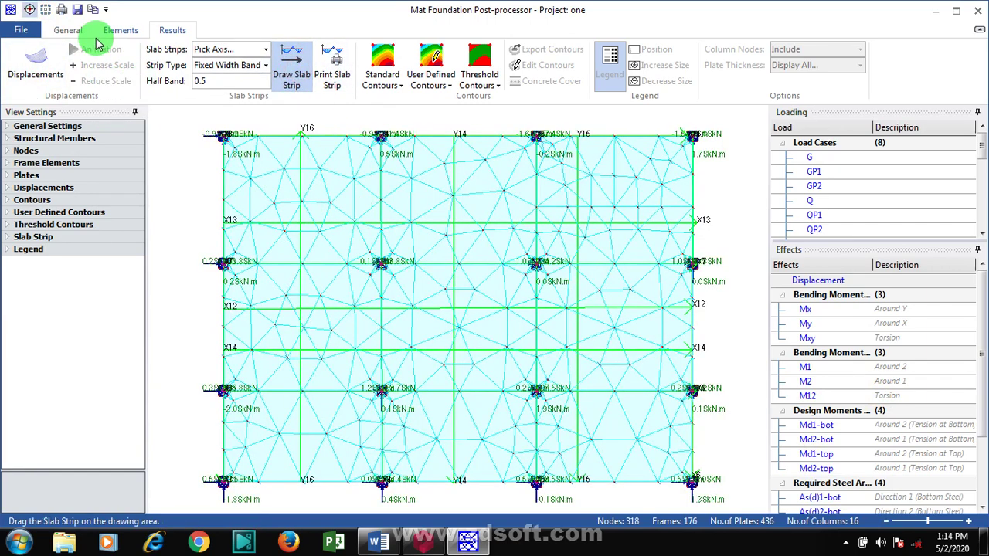
click(265, 49)
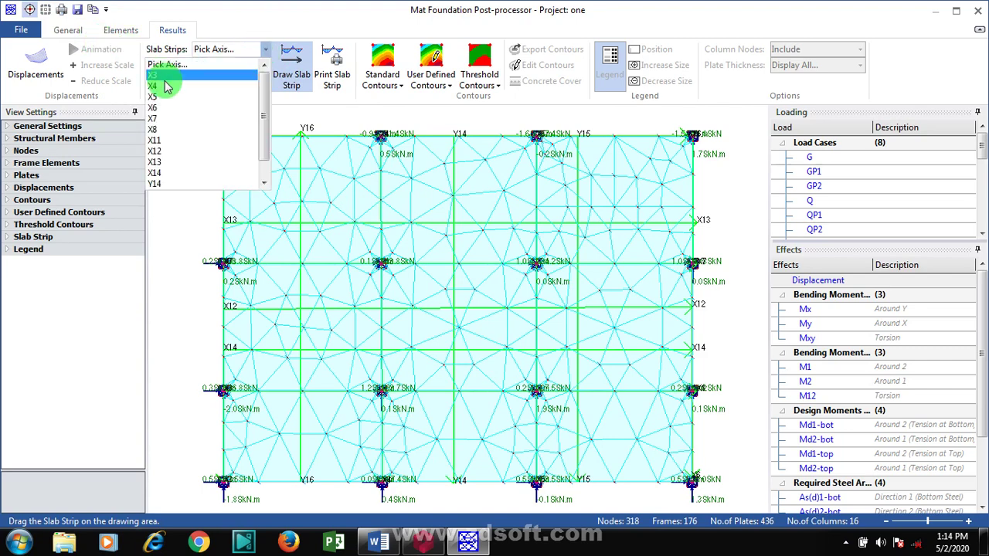
click(153, 75)
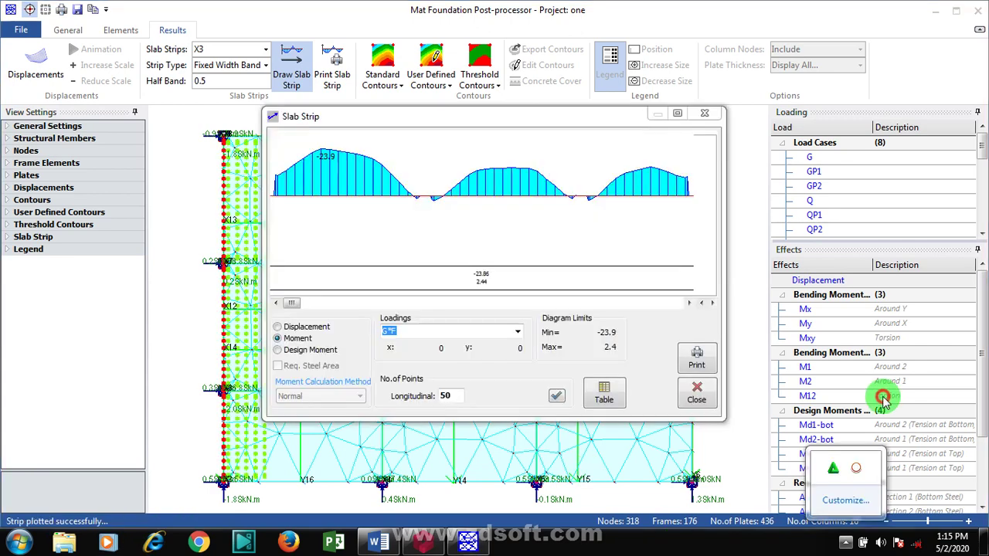
click(884, 398)
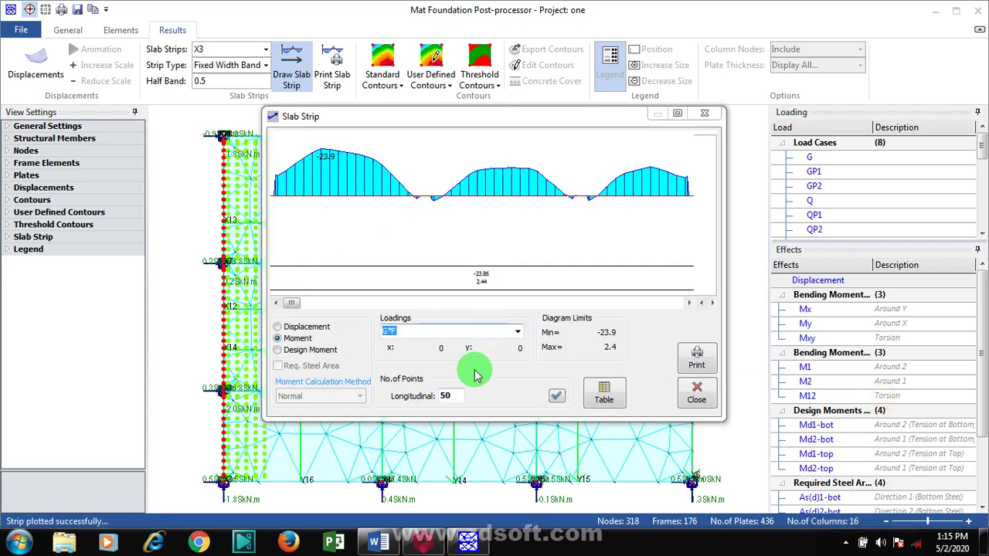
- Compare the displacement, moment and design moment diagrams of slab strip X3 for the G*F loading
click(277, 327)
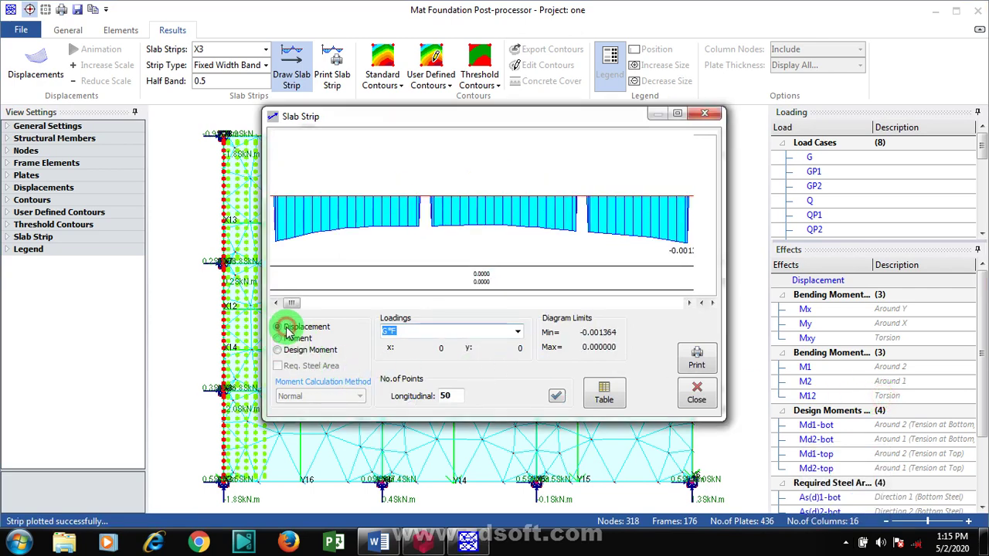
click(286, 341)
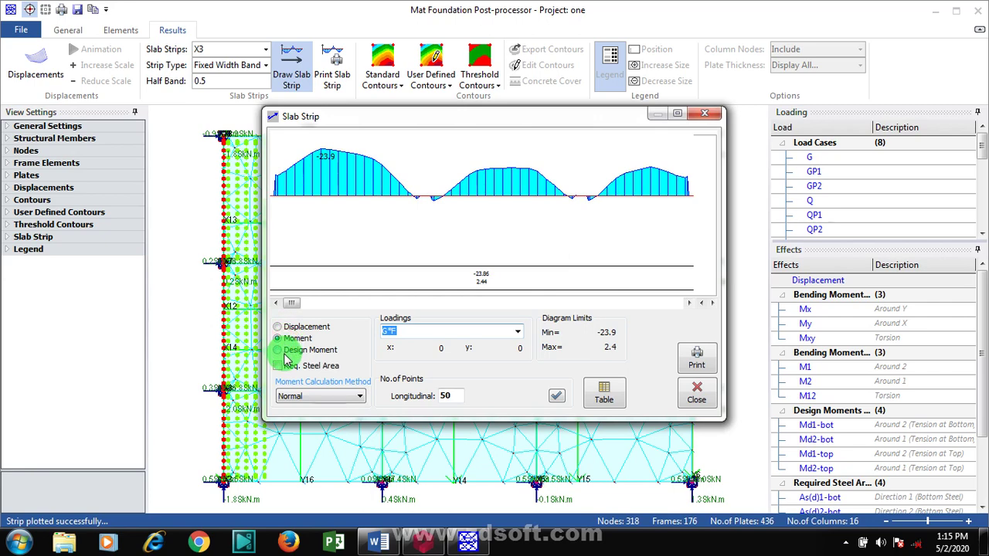
click(286, 351)
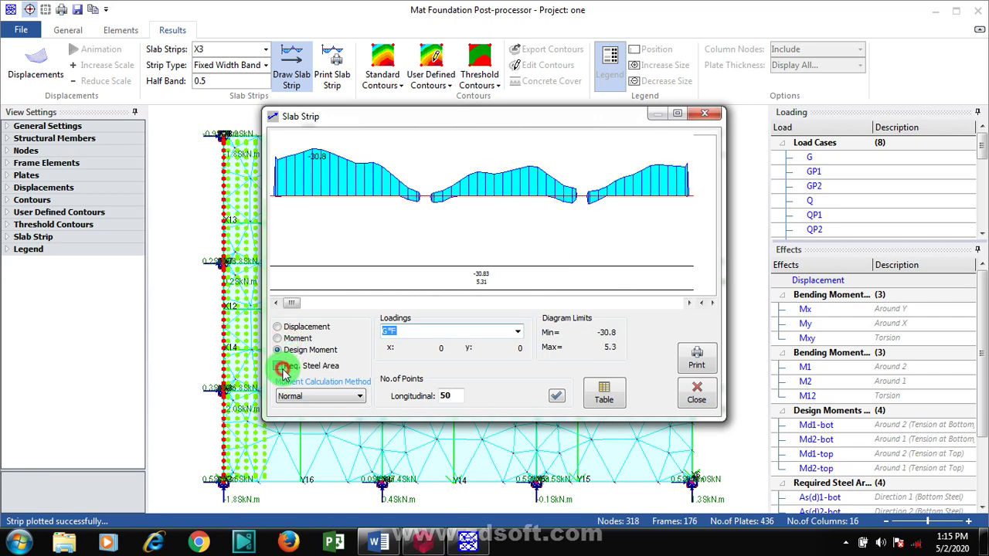
- Show the required steel area on slab strip X3's design moment diagram and close the strip results
click(283, 368)
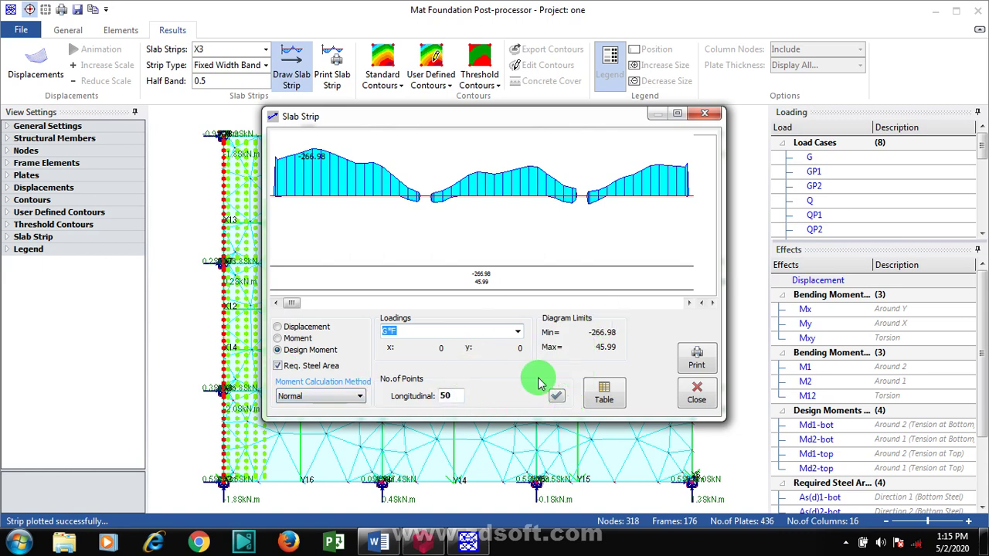
click(606, 402)
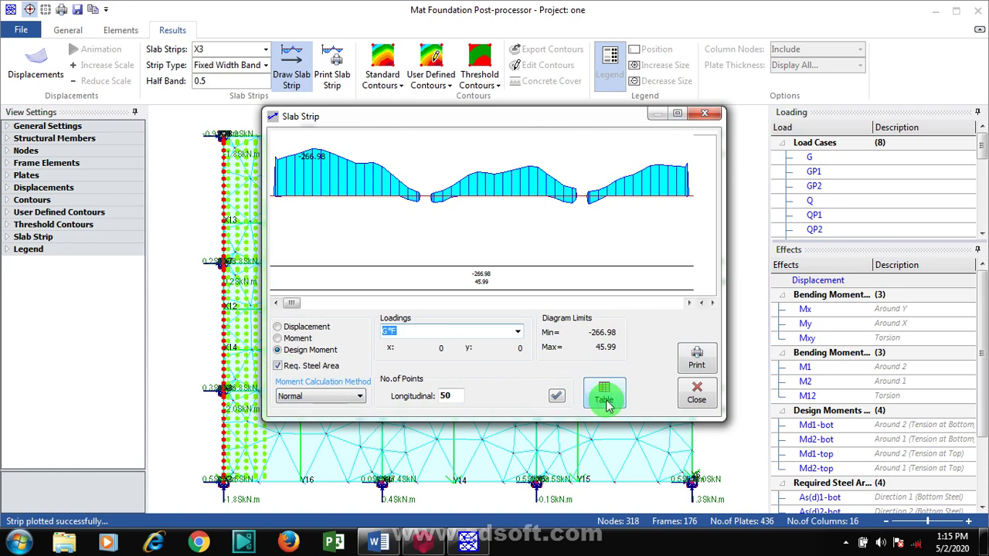
click(696, 395)
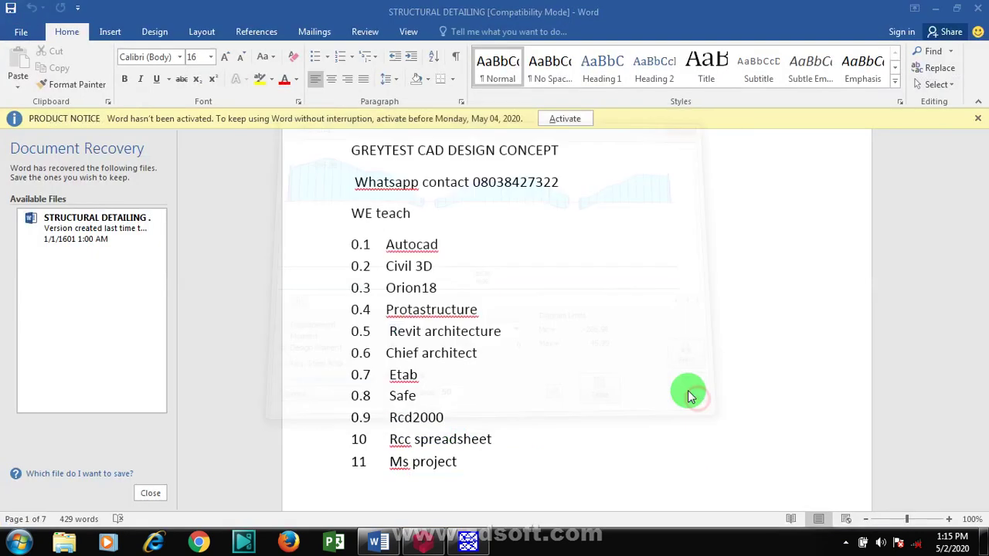
- Switch back to the Mat Foundation Post-processor and exit it, transferring the slab strip FE analysis results without plate torsion effects
click(423, 544)
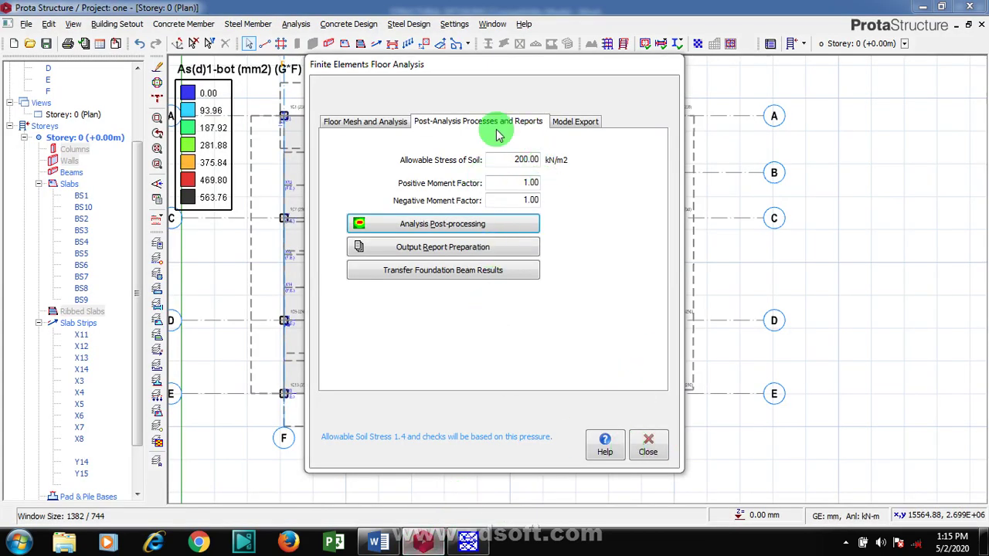
click(467, 544)
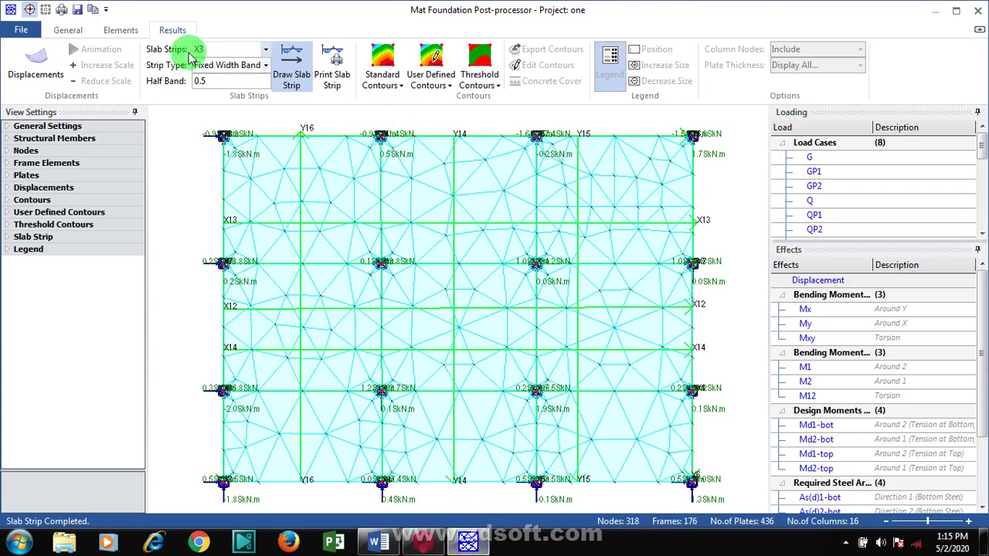
click(263, 49)
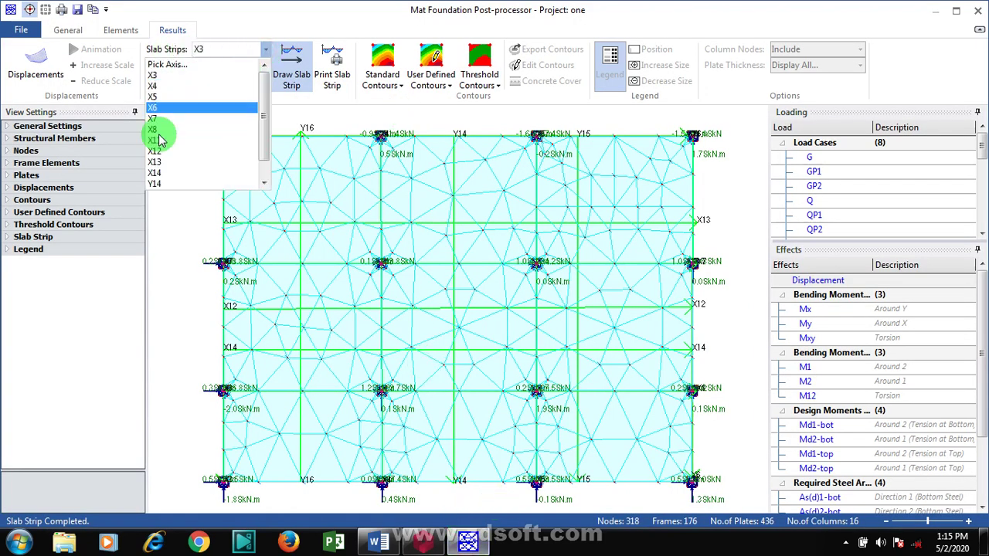
click(266, 50)
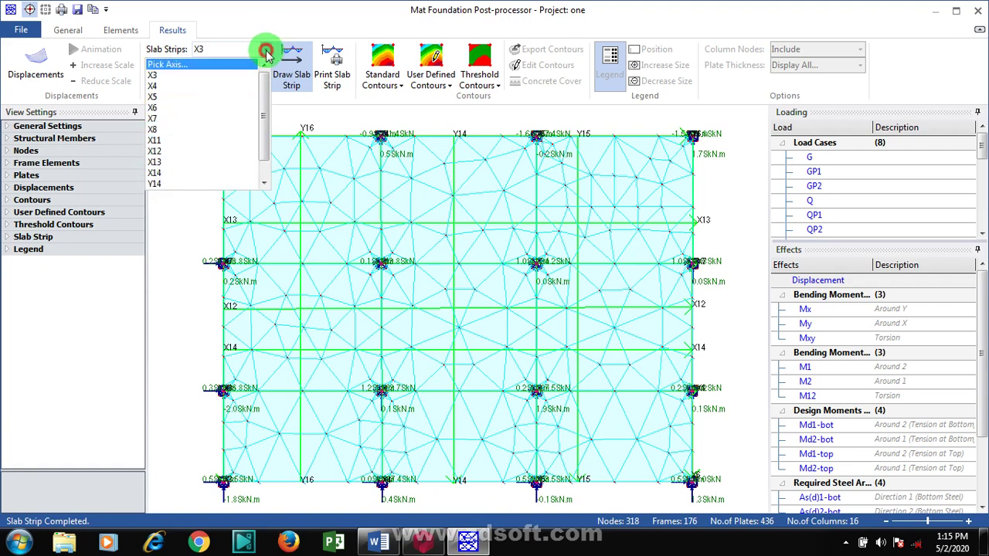
click(976, 14)
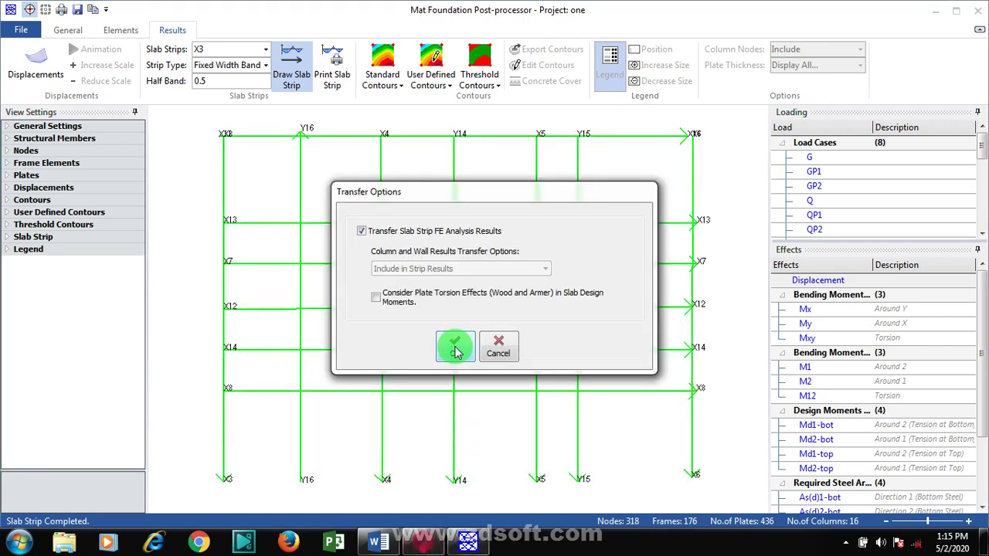
click(456, 349)
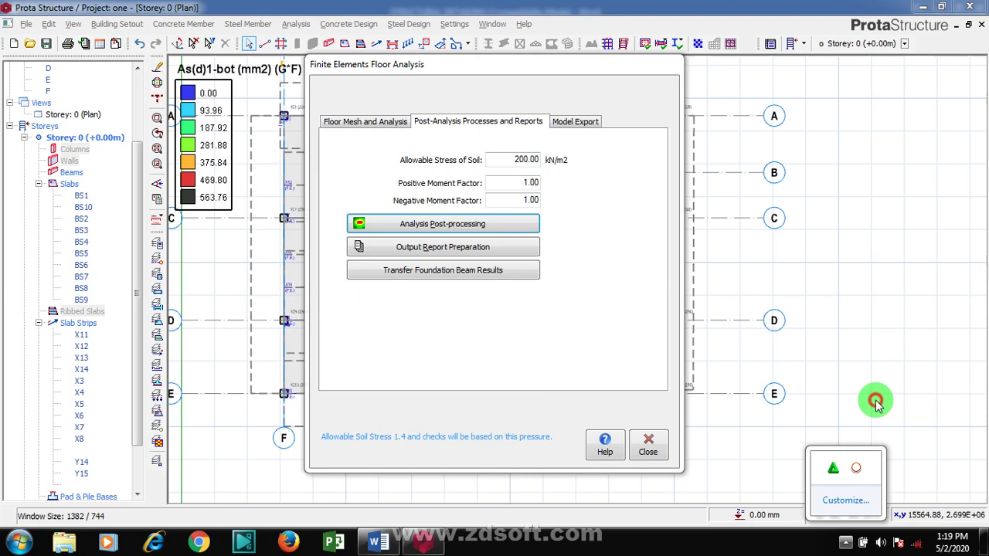
click(875, 404)
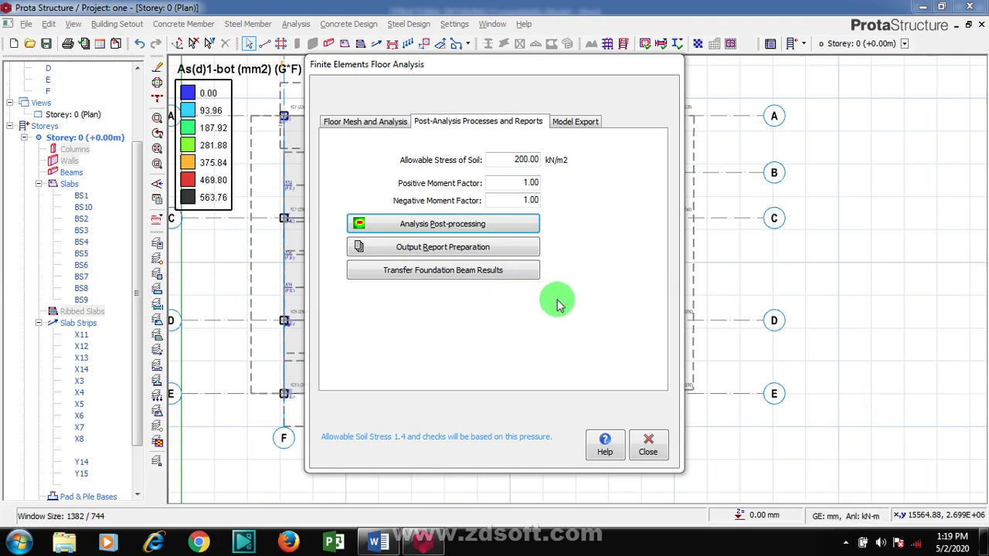
- Close the finite elements floor analysis and update the steel bars of all the raft's slab strips
click(649, 451)
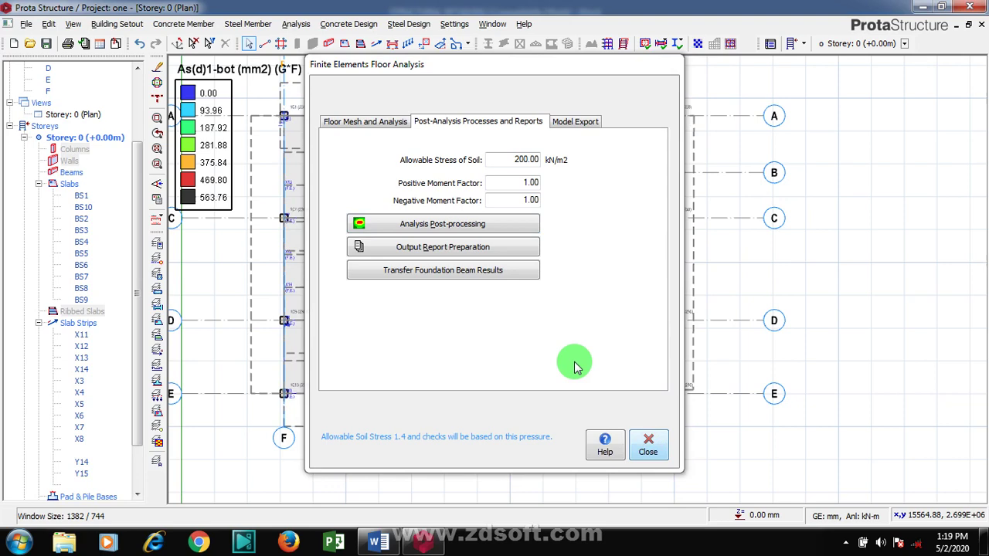
click(651, 453)
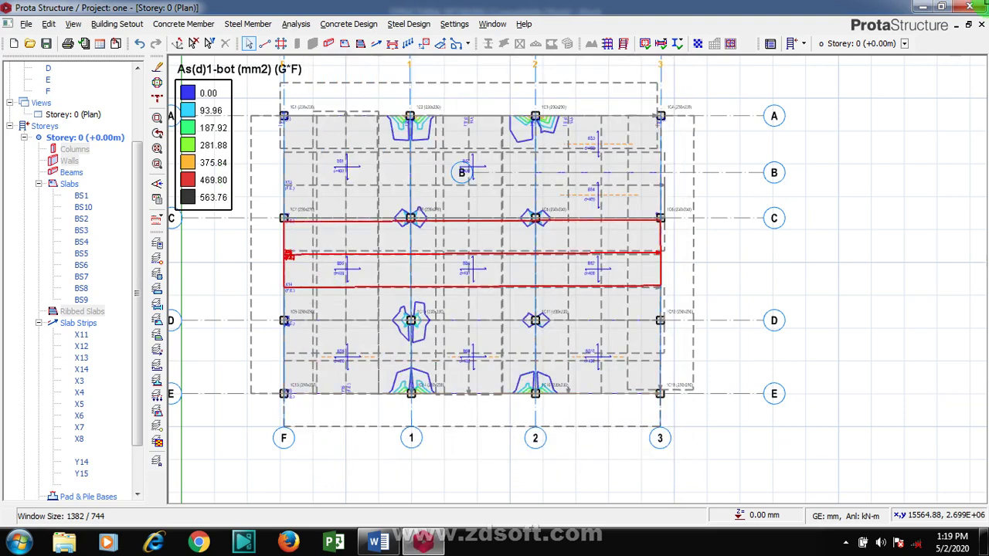
click(158, 221)
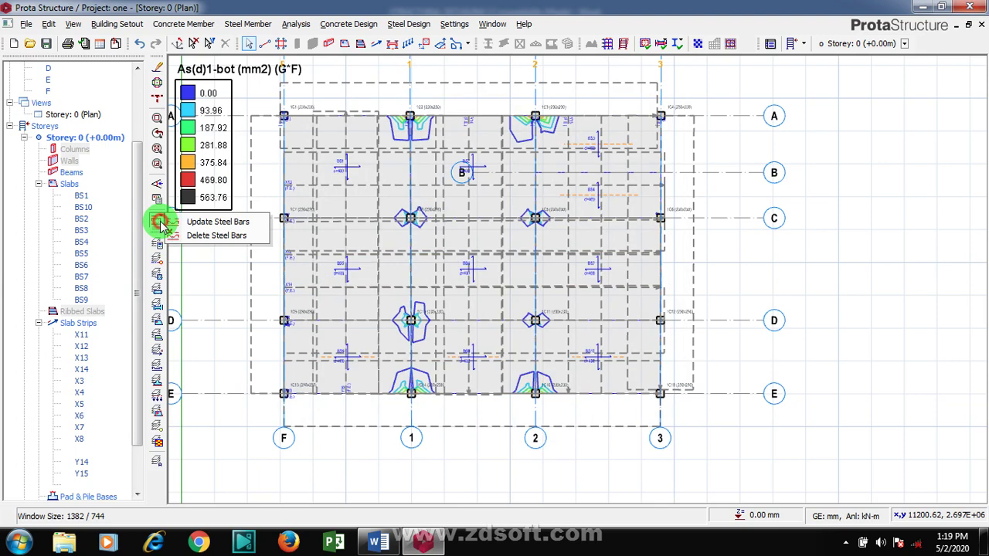
click(218, 223)
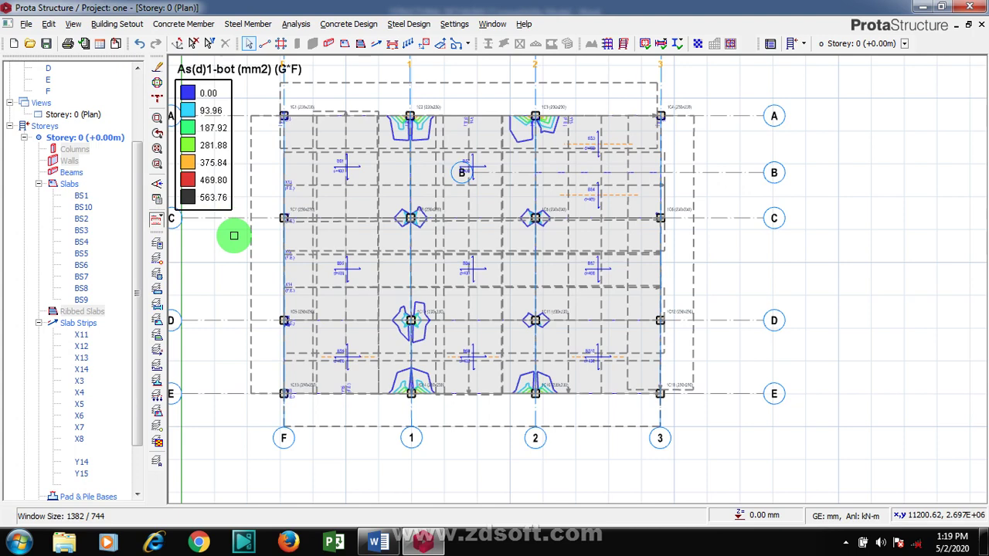
right_click(235, 236)
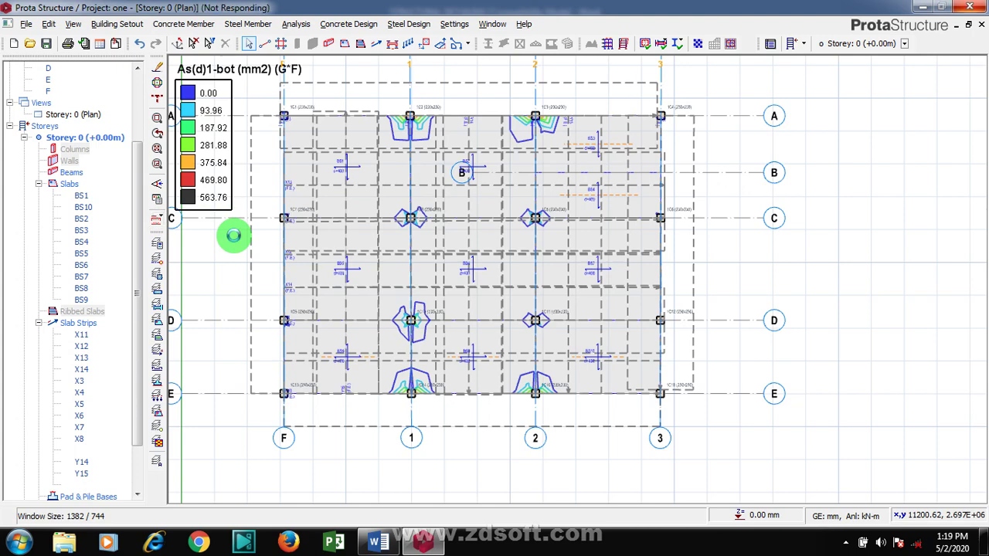
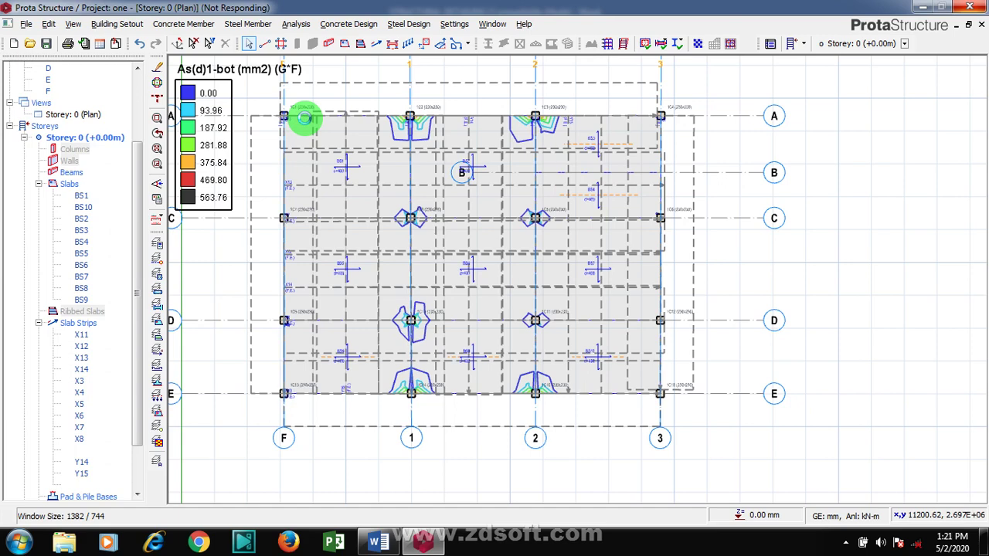
click(846, 544)
right_click(833, 468)
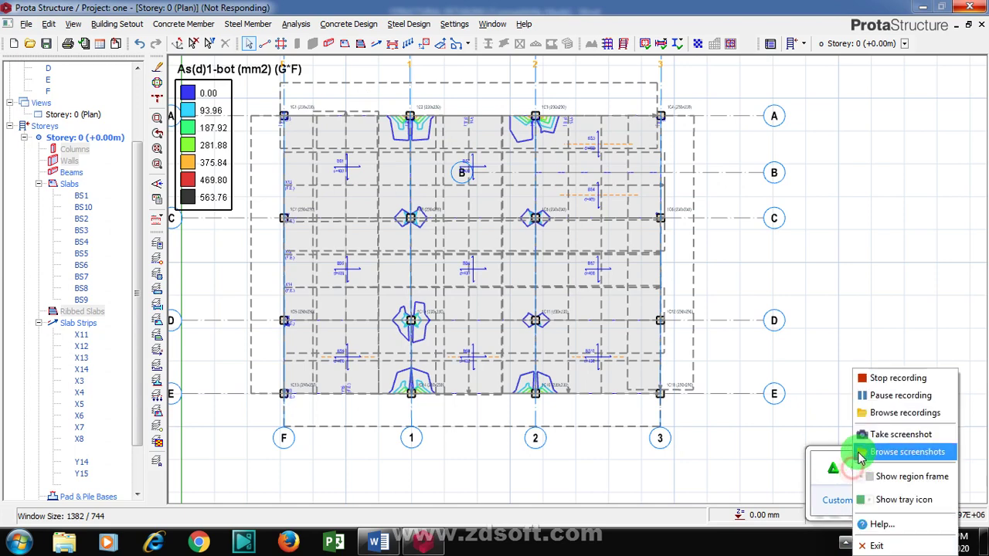
click(896, 394)
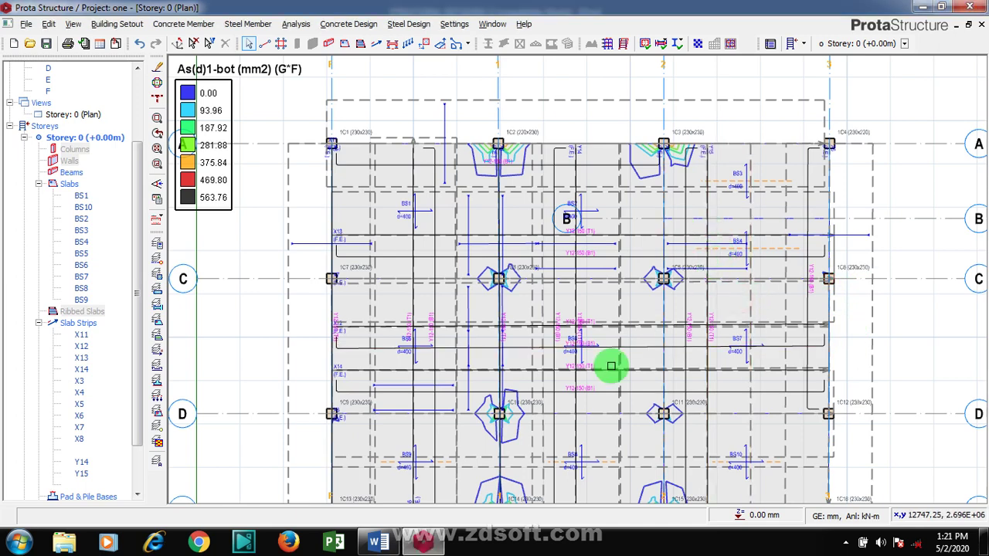
- Examine the top and bottom steel bar labels in both directions on the raft plan, particularly around slab BS6
scroll(484, 265, down, 1)
scroll(573, 319, down, 1)
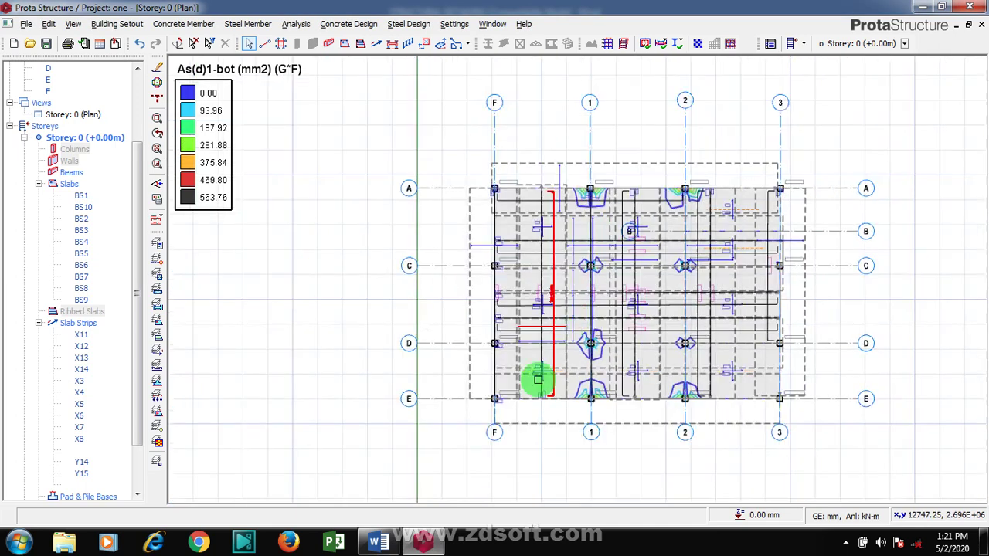
scroll(647, 347, up, 4)
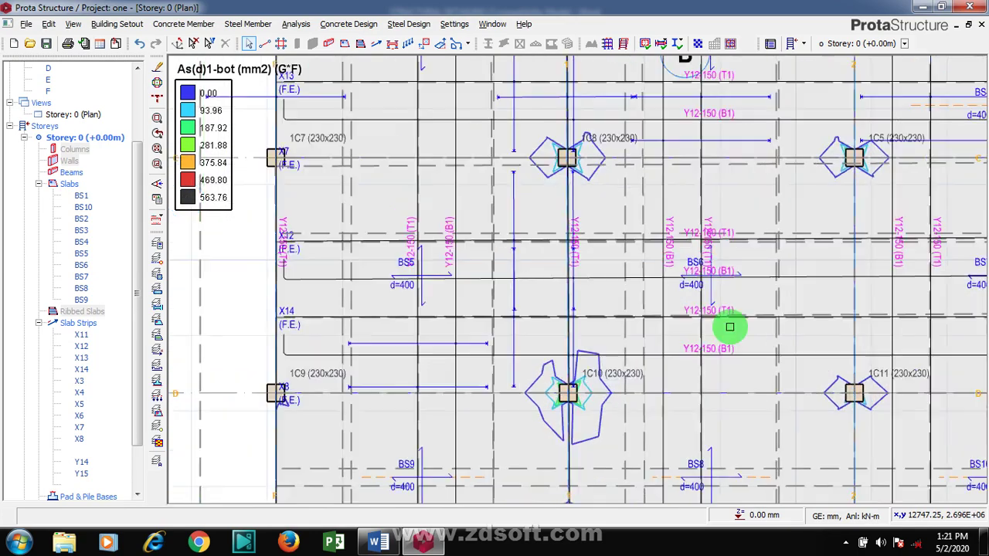
scroll(729, 327, up, 4)
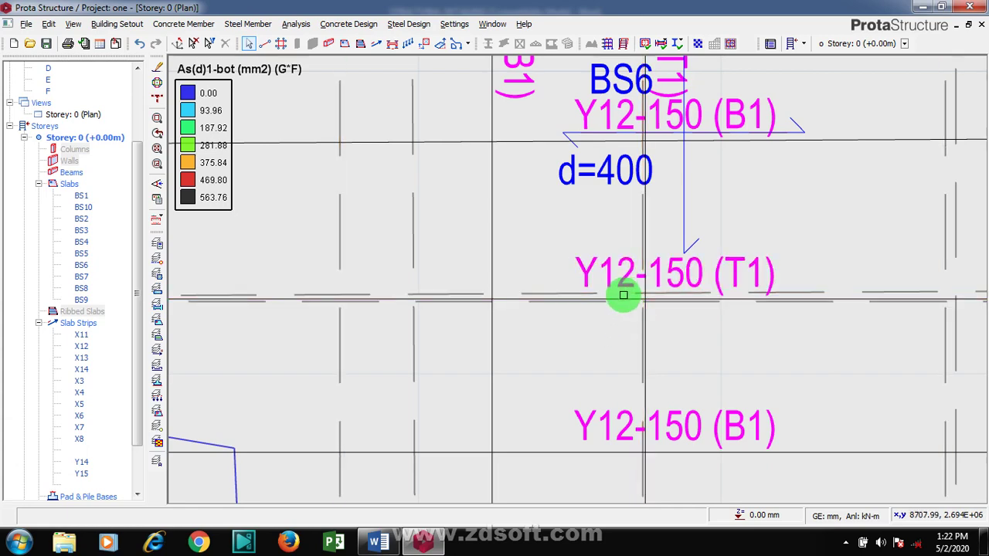
scroll(623, 301, down, 1)
scroll(655, 330, down, 1)
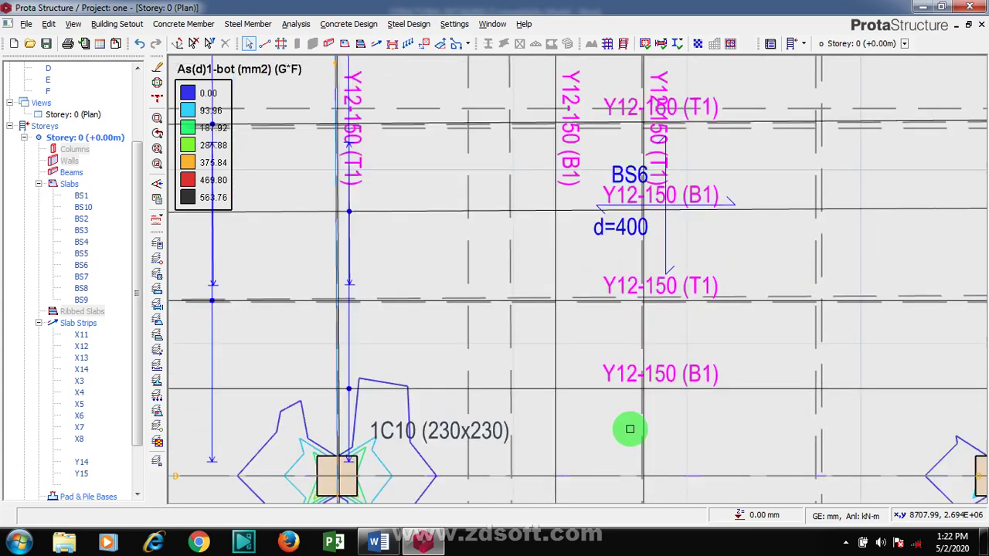
scroll(655, 318, down, 1)
scroll(655, 376, down, 1)
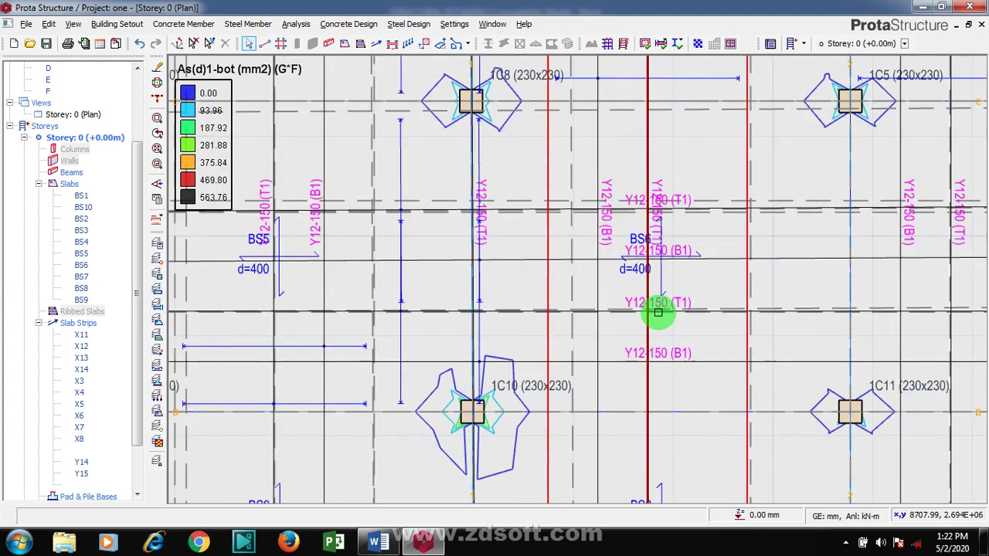
scroll(662, 315, down, 1)
scroll(661, 315, down, 1)
scroll(662, 315, down, 2)
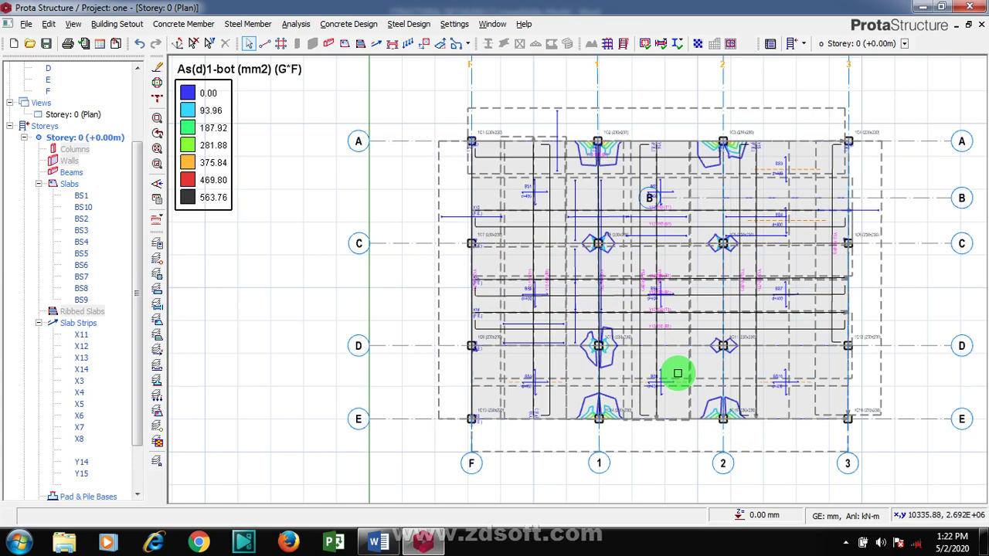
click(707, 327)
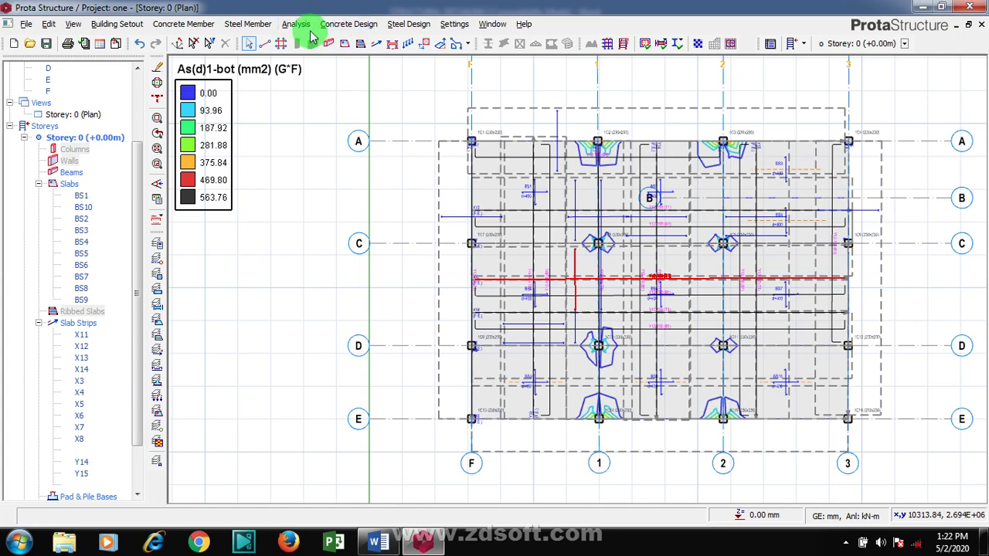
click(896, 464)
click(846, 547)
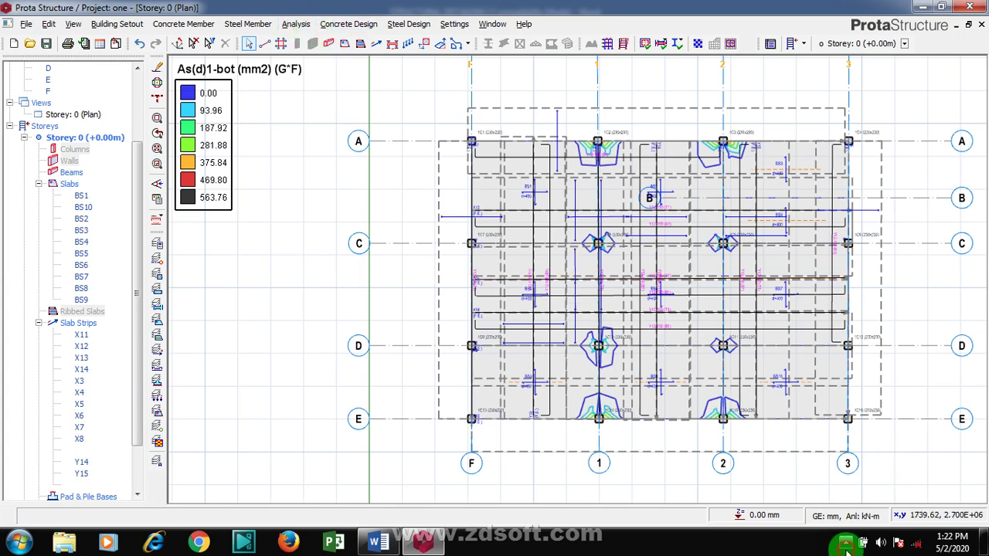
click(861, 494)
click(848, 544)
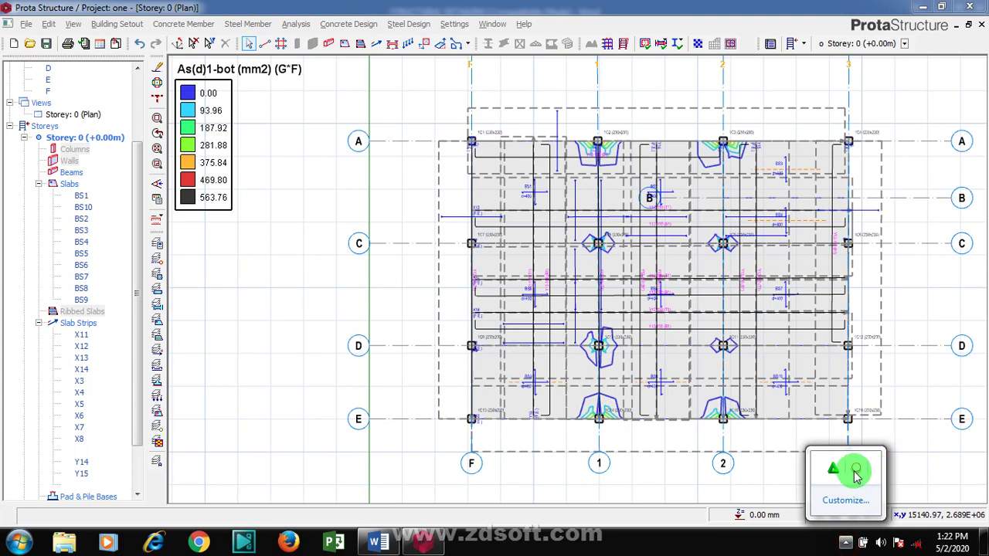
right_click(833, 467)
click(897, 383)
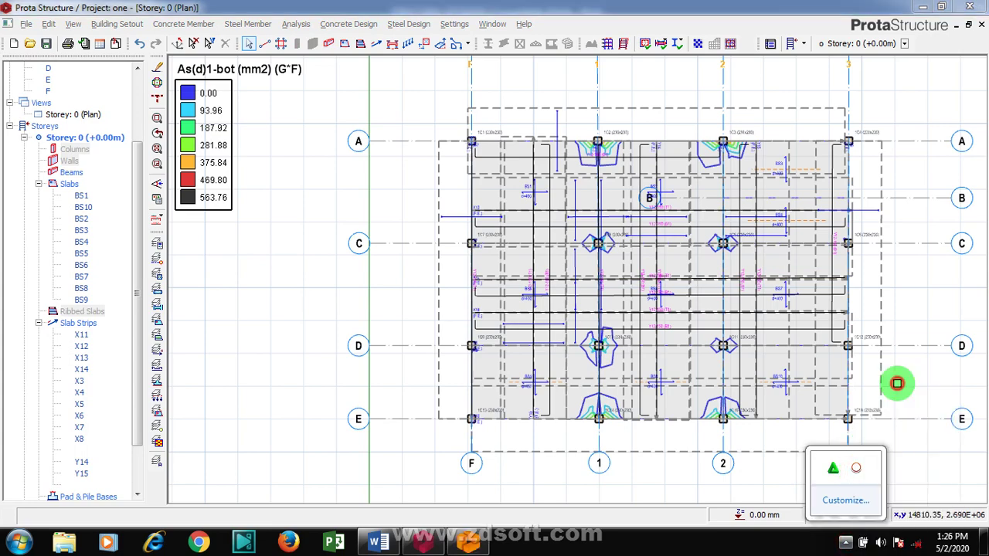